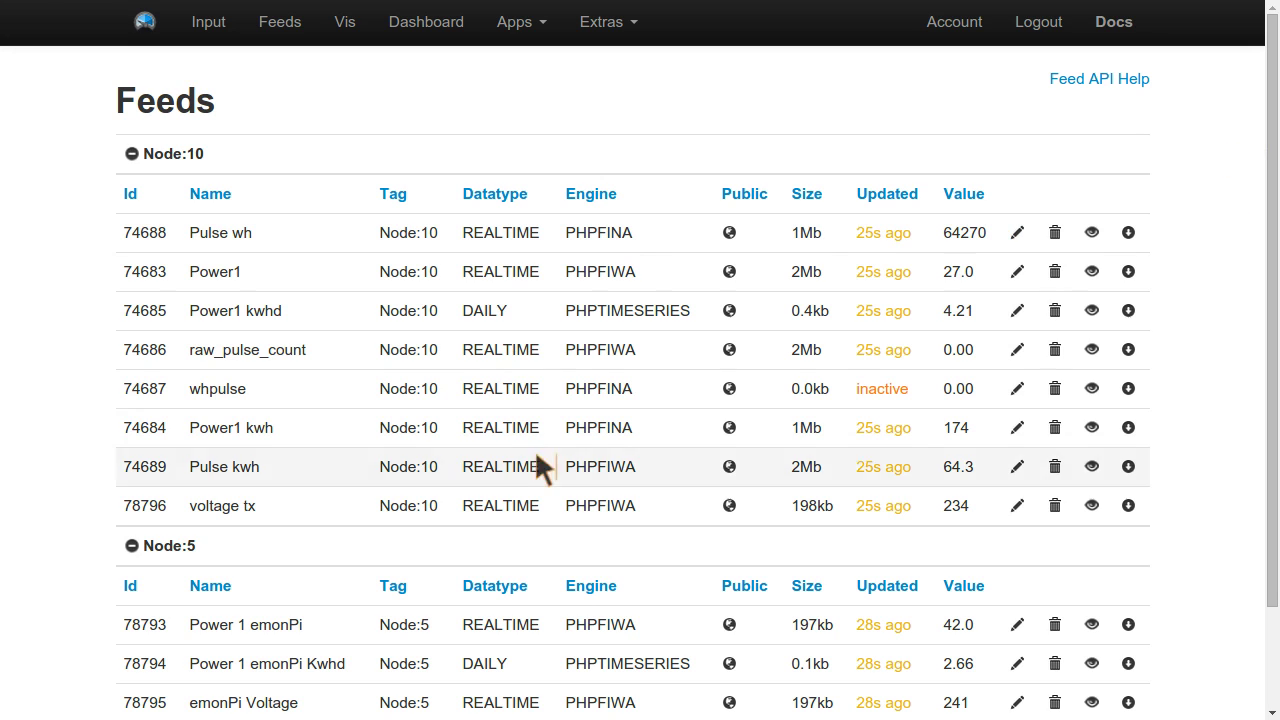
Try changing the tag of the Pulse wh feed to "sdfsdsdsds" and undo the entry before closing the edit
{"action": "mouse_move", "coordinate": [1268, 225]}
{"action": "left_mouse_down"}
{"action": "mouse_move", "coordinate": [1268, 300]}
{"action": "mouse_move", "coordinate": [1268, 213]}
{"action": "left_mouse_up"}
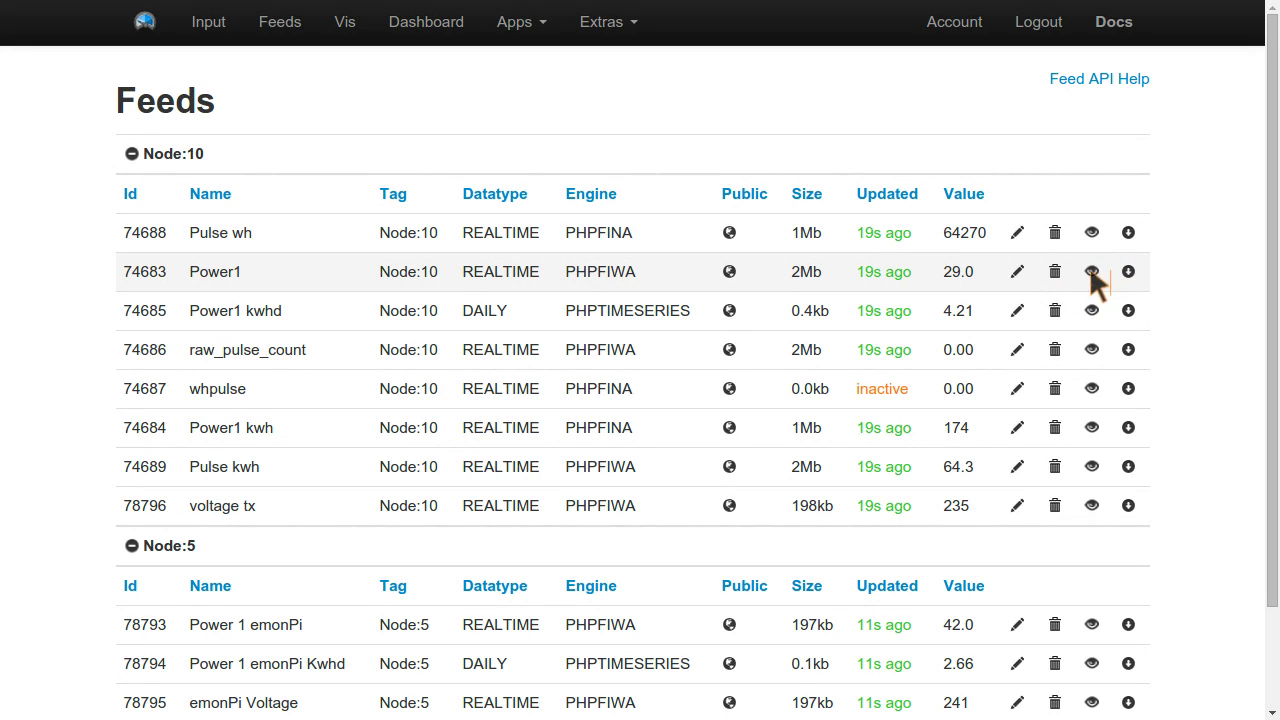
{"action": "scroll", "coordinate": [194, 288], "scroll_direction": "down", "scroll_amount": 1}
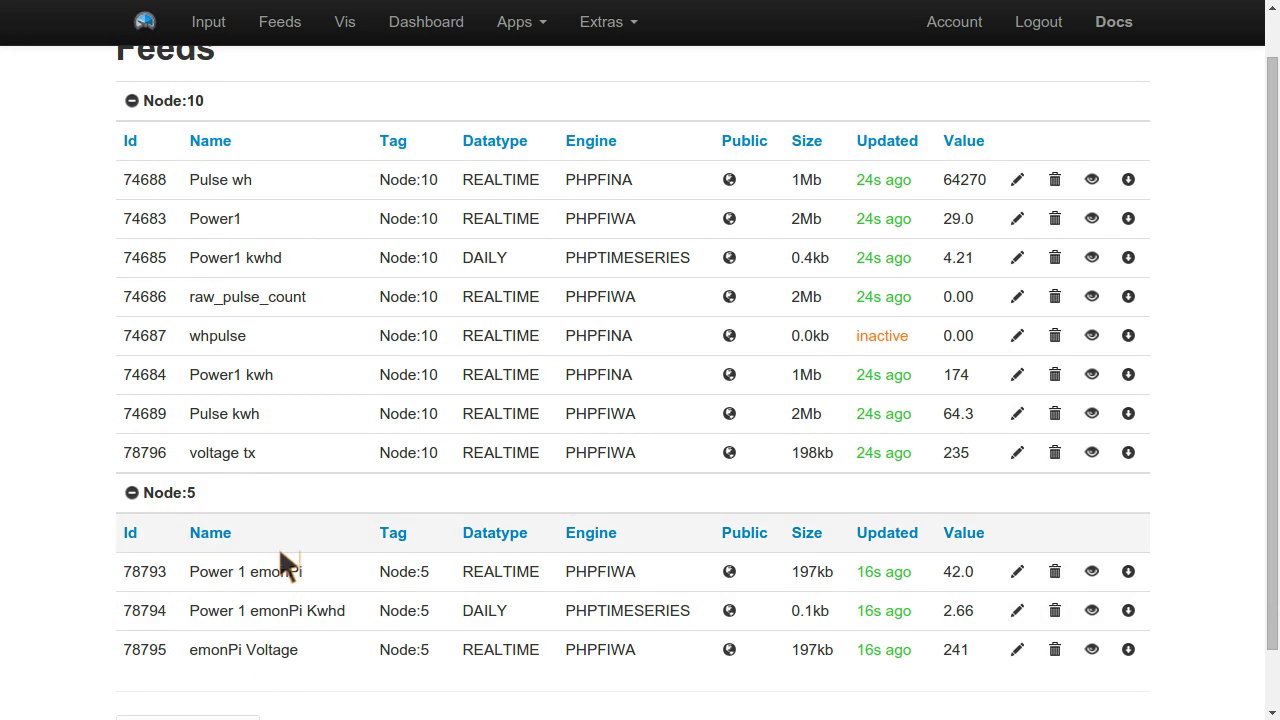
{"action": "left_click", "coordinate": [1018, 179]}
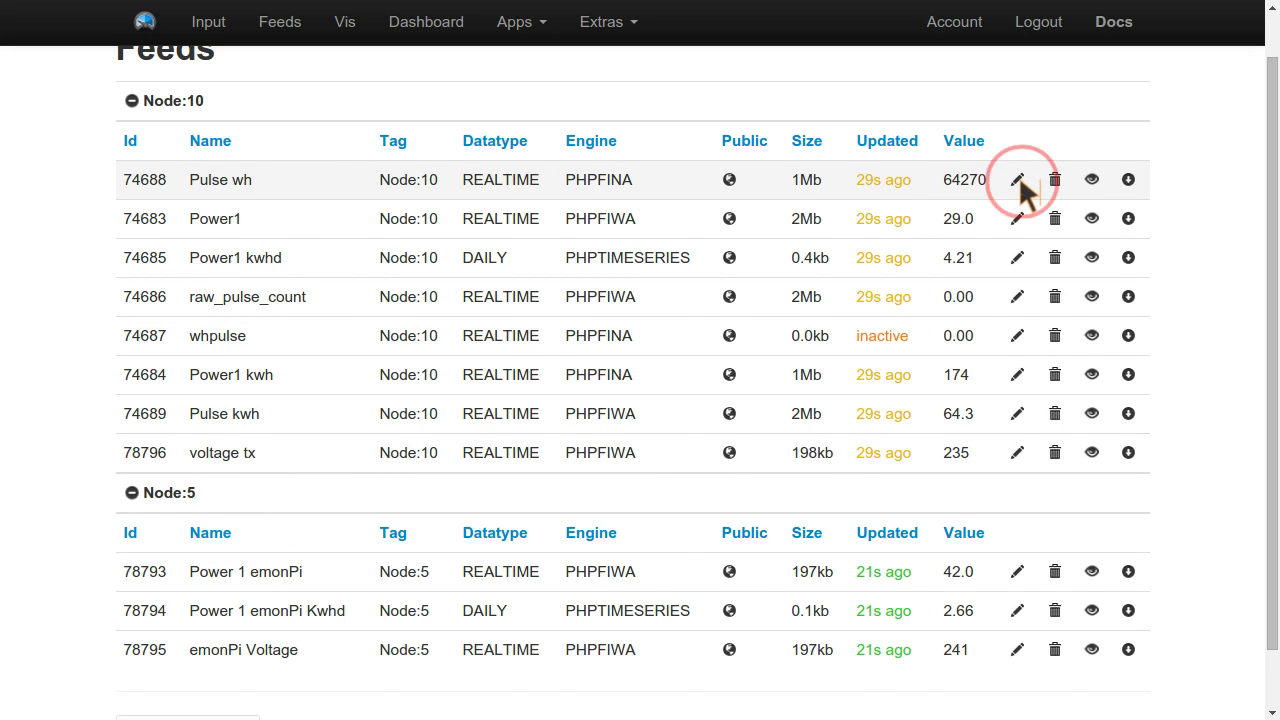
{"action": "left_click", "coordinate": [294, 186]}
{"action": "key", "text": "Tab"}
{"action": "type", "text": "sdfsdsdsds"}
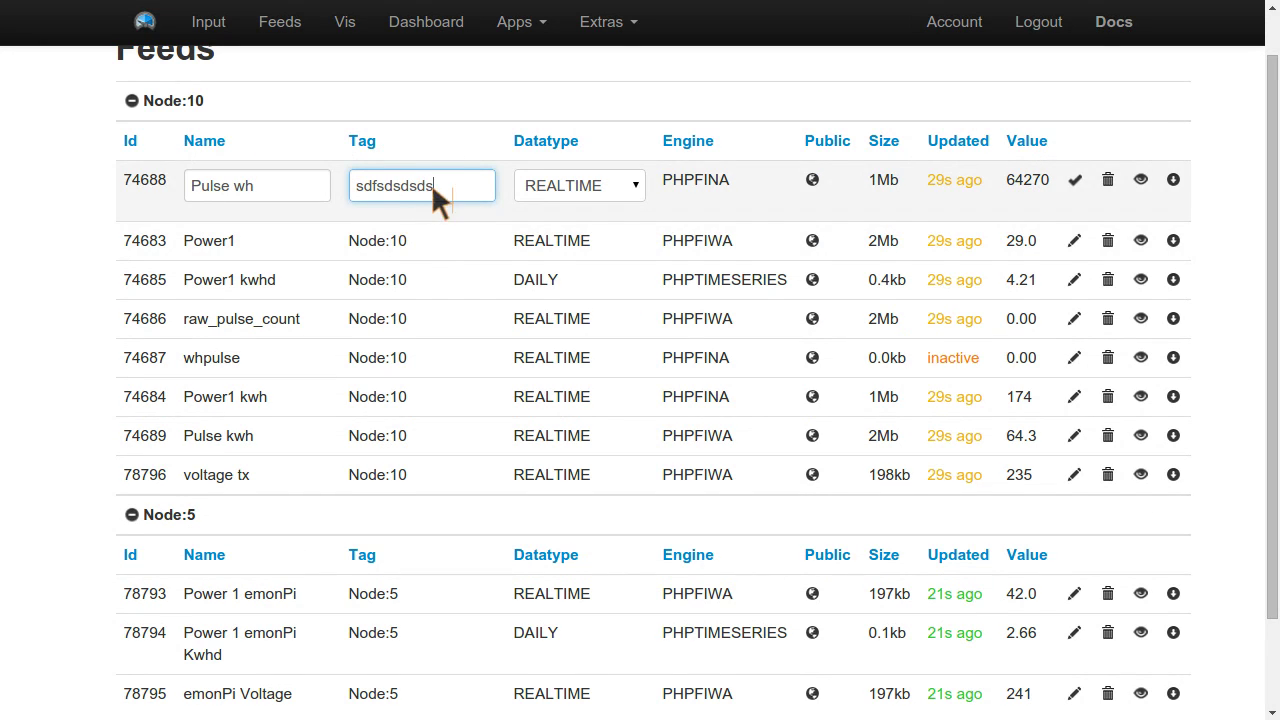
{"action": "left_click_drag", "start_coordinate": [433, 189], "coordinate": [309, 200]}
{"action": "key", "text": "BackSpace"}
{"action": "key", "text": "ctrl+z"}
{"action": "key", "text": "ctrl+z"}
{"action": "left_click", "coordinate": [1078, 186]}
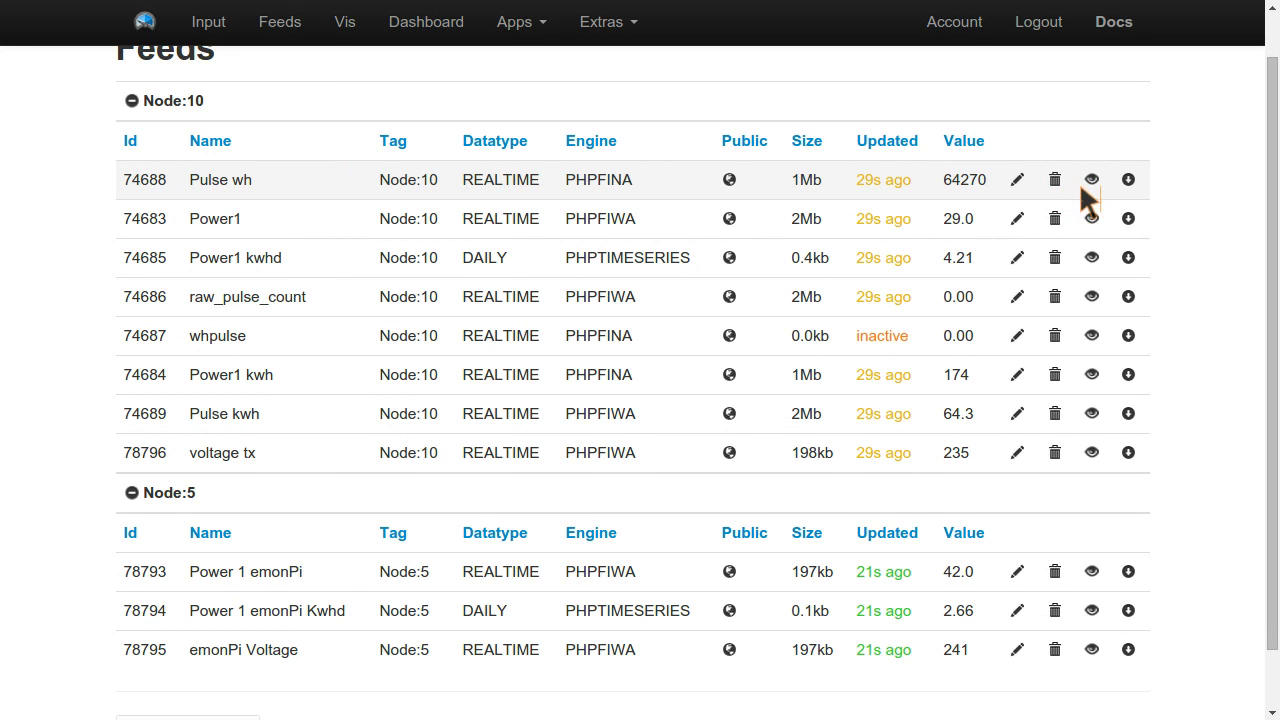
View the data graph of the Pulse wh feed, followed by the graph of the Power1 feed
{"action": "left_click", "coordinate": [1091, 180]}
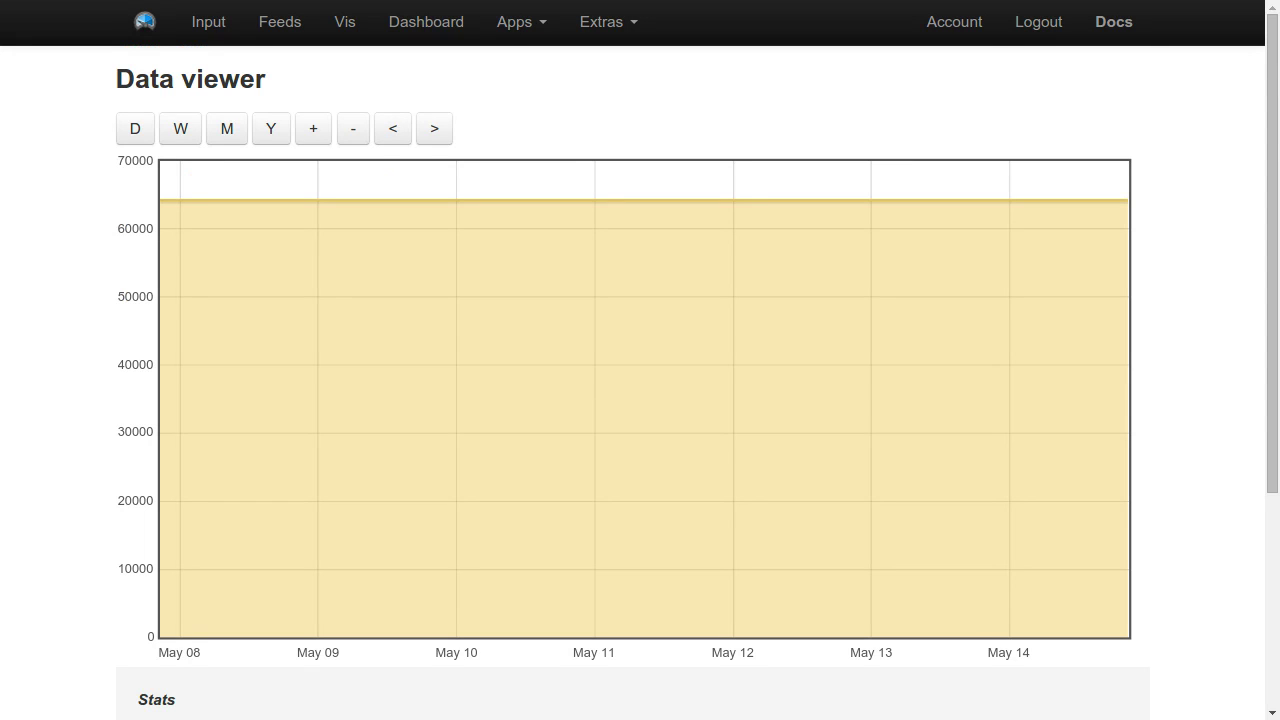
{"action": "key", "text": "alt+Left"}
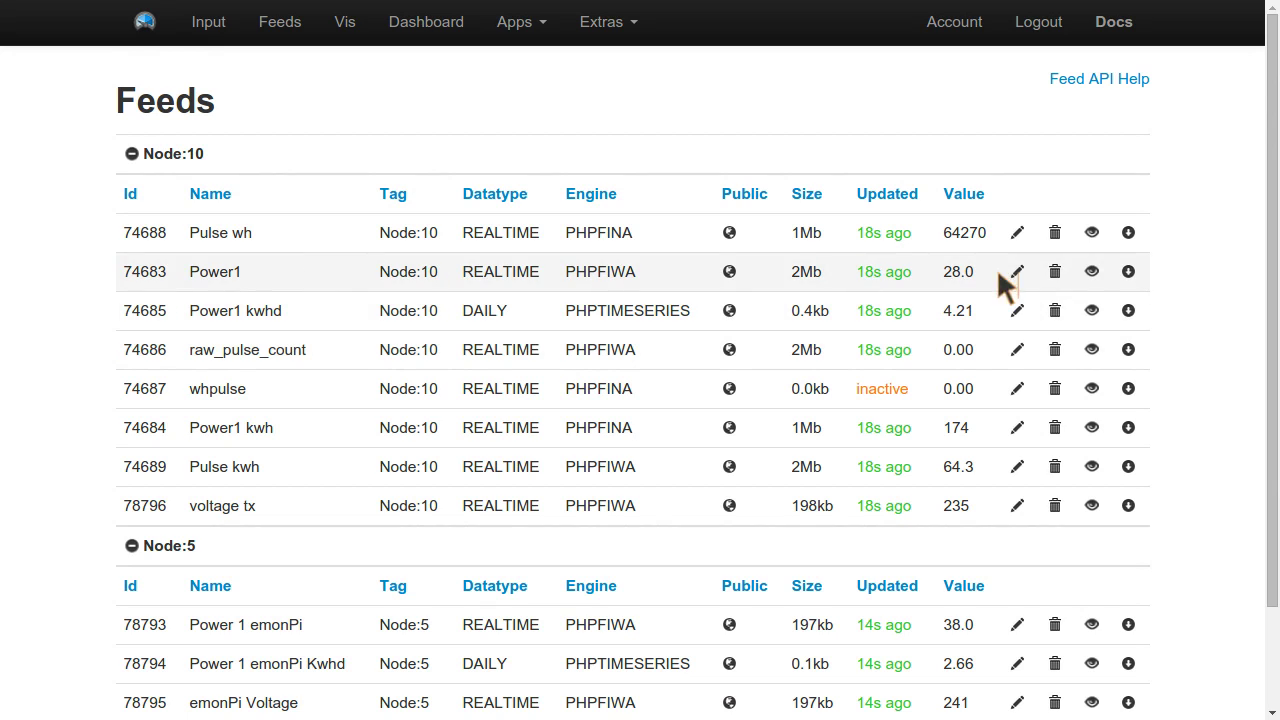
{"action": "left_click", "coordinate": [1091, 273]}
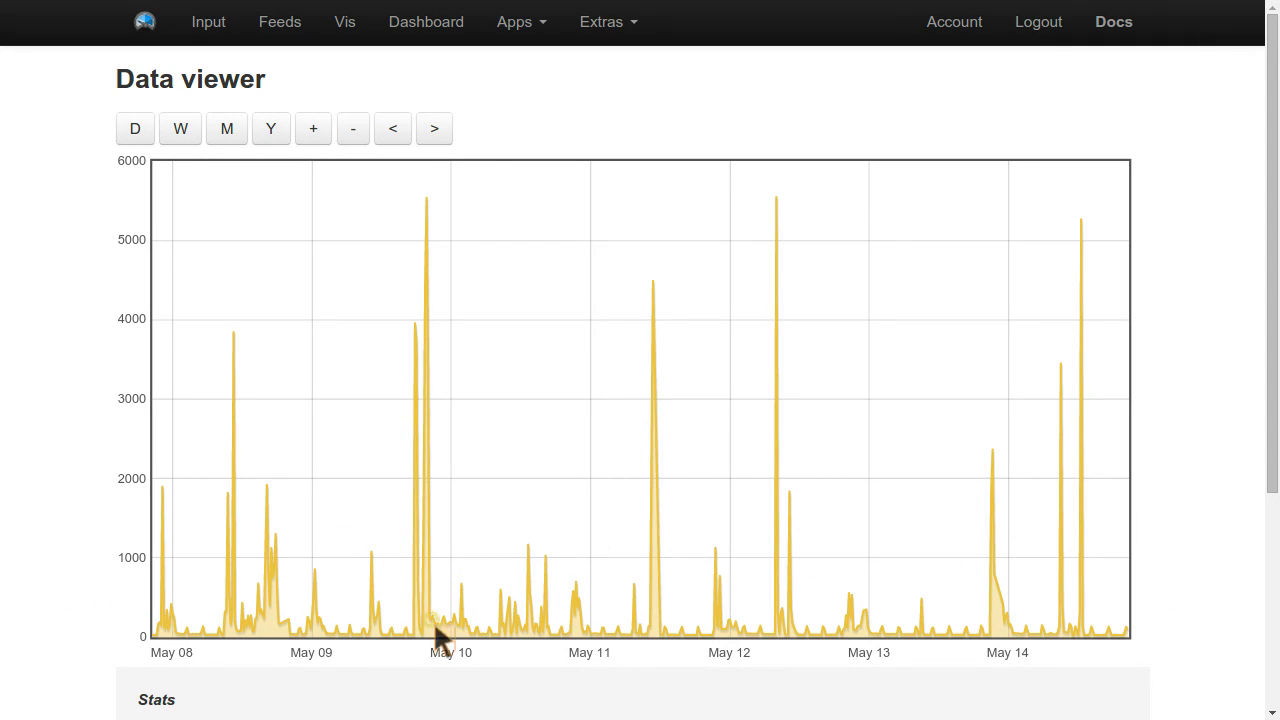
Examine the tallest Power1 spike on May 11 close up, over a window from about 10:30 to 11:05
{"action": "left_click_drag", "start_coordinate": [462, 524], "coordinate": [751, 580]}
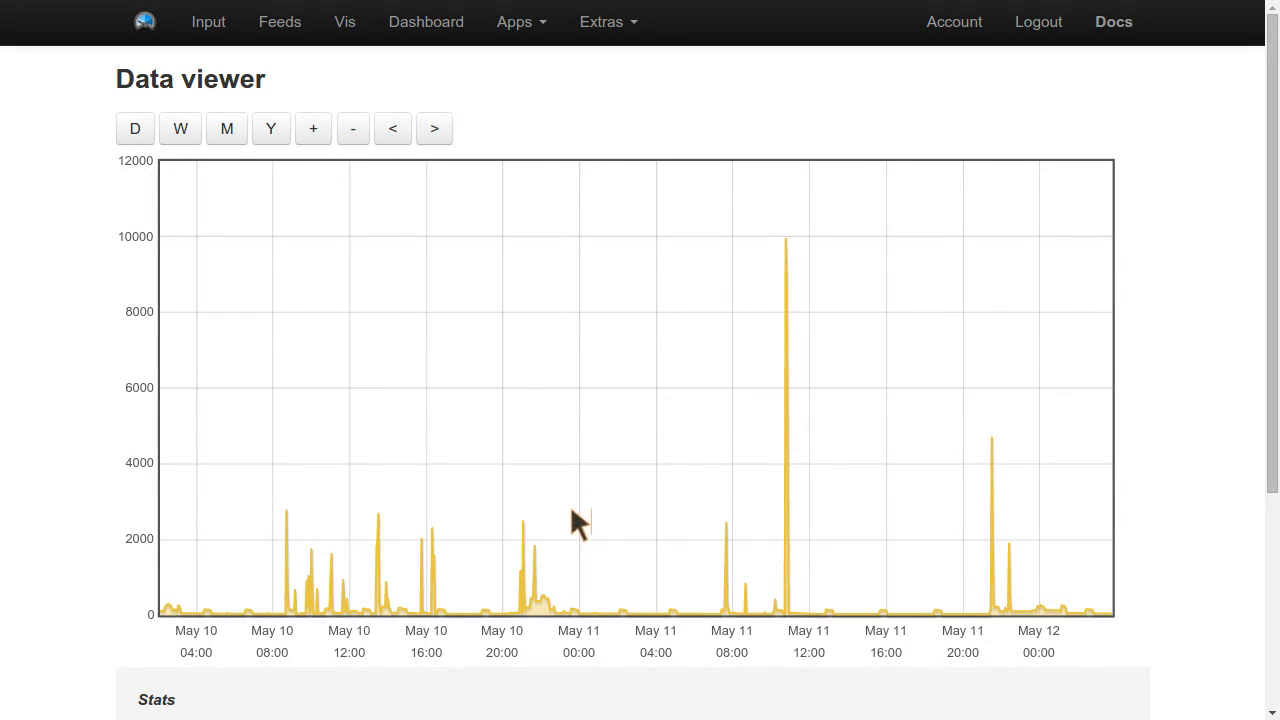
{"action": "left_click_drag", "start_coordinate": [554, 528], "coordinate": [714, 548]}
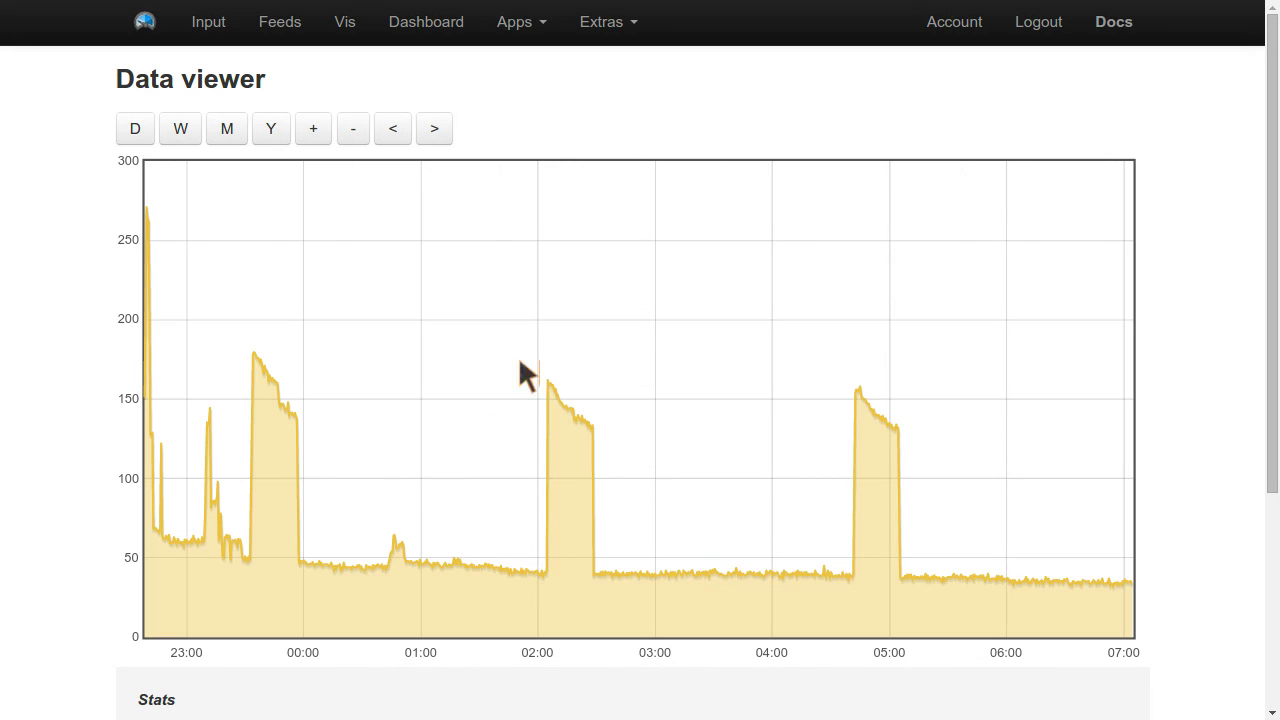
{"action": "left_click", "coordinate": [446, 128]}
{"action": "left_click", "coordinate": [446, 128]}
{"action": "left_click", "coordinate": [446, 128]}
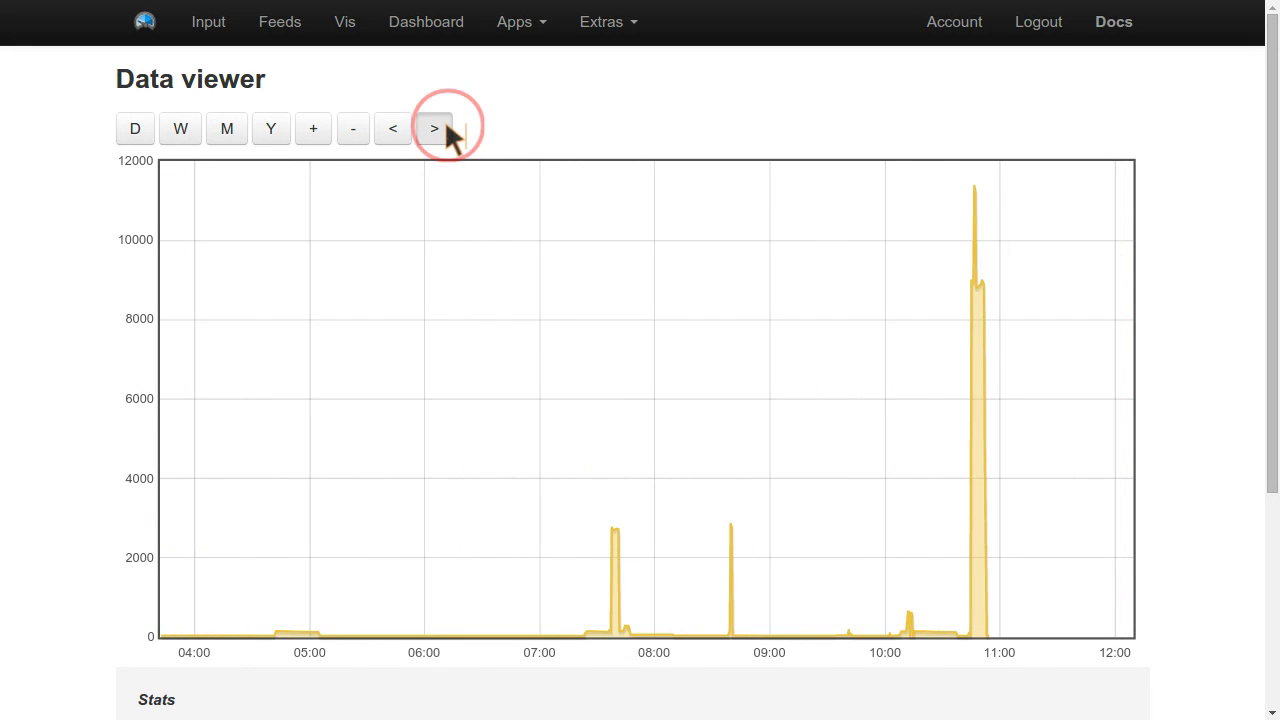
{"action": "left_click", "coordinate": [446, 128]}
{"action": "left_click", "coordinate": [446, 128]}
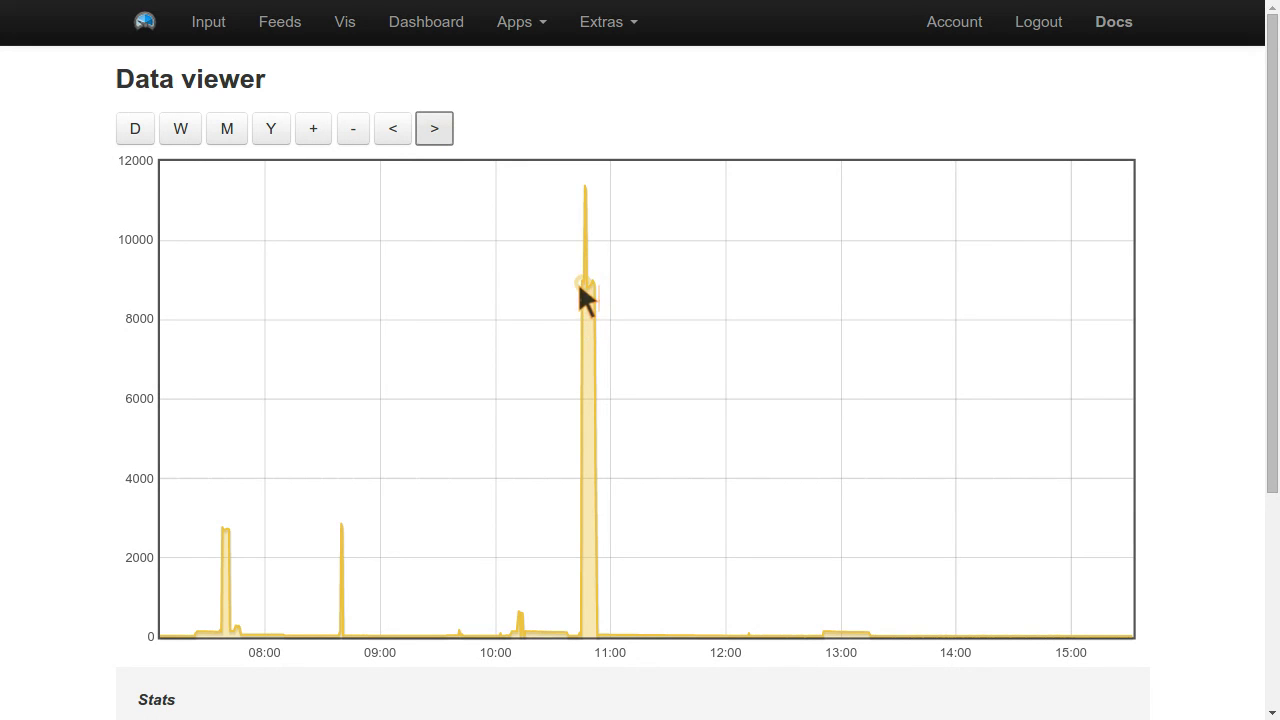
{"action": "left_click_drag", "start_coordinate": [549, 322], "coordinate": [622, 345]}
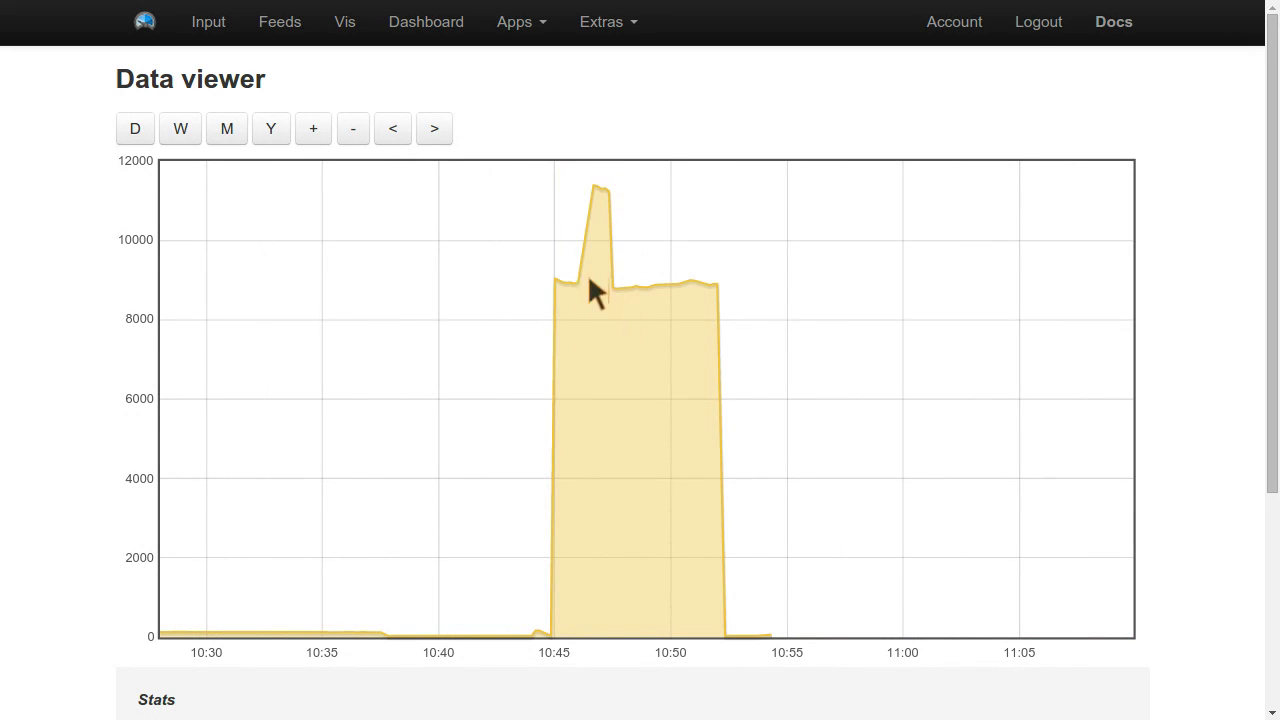
Widen the Power1 graph's time range around the spike to cover nearly two days
{"action": "left_click", "coordinate": [356, 128]}
{"action": "left_click", "coordinate": [356, 128]}
{"action": "left_click", "coordinate": [356, 128]}
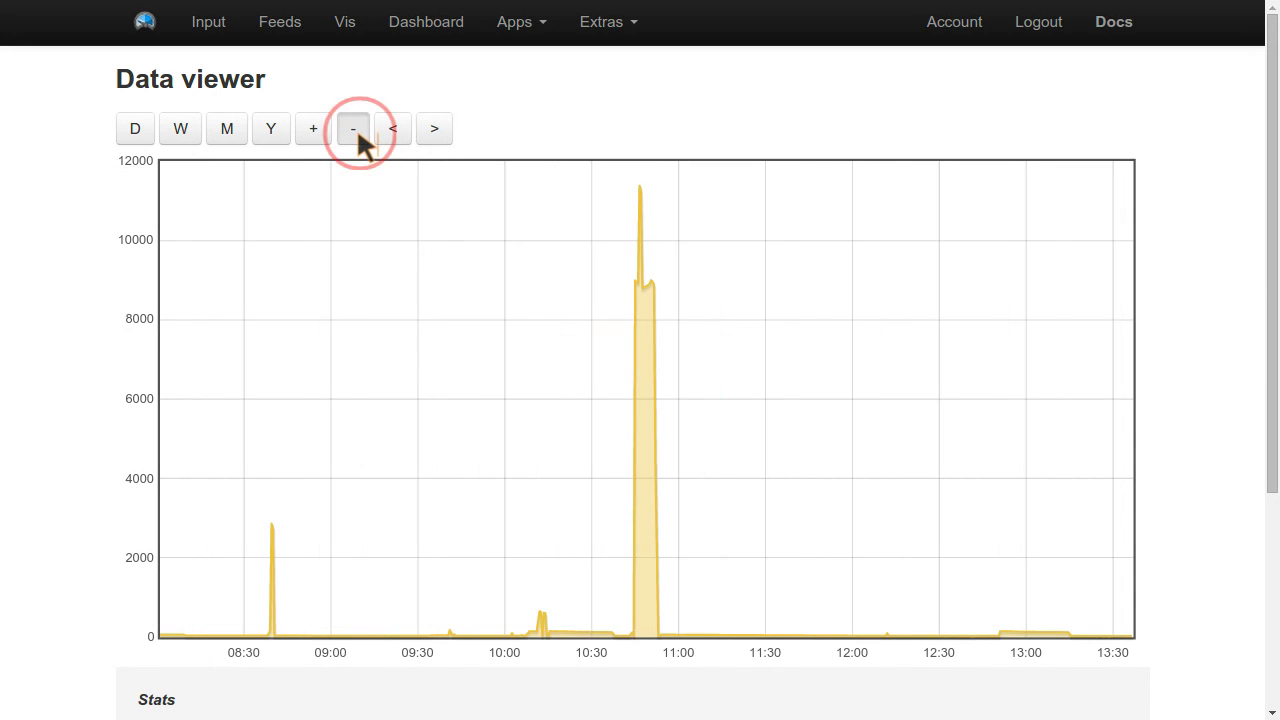
{"action": "left_click", "coordinate": [356, 128]}
{"action": "left_click", "coordinate": [356, 128]}
{"action": "left_click", "coordinate": [356, 128]}
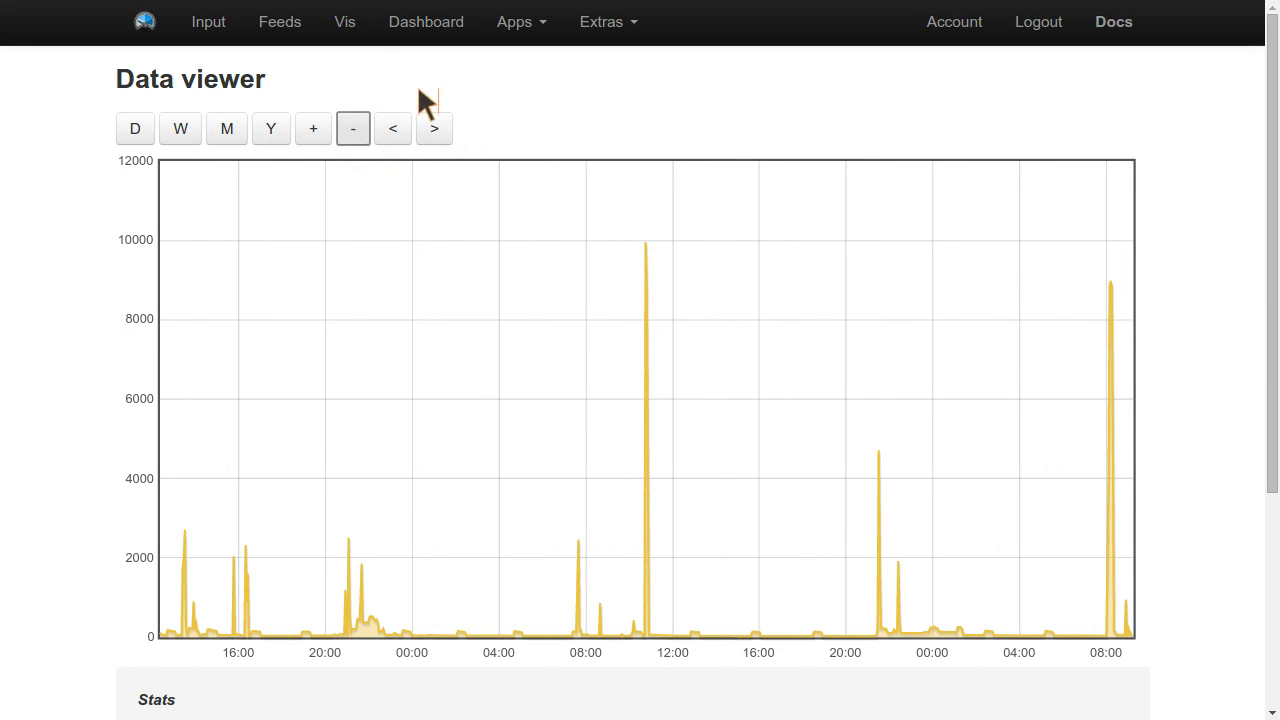
Create a bargraph visualisation of feed 74685 (Power1 kwhd) and view it with the default options
{"action": "left_click", "coordinate": [346, 24]}
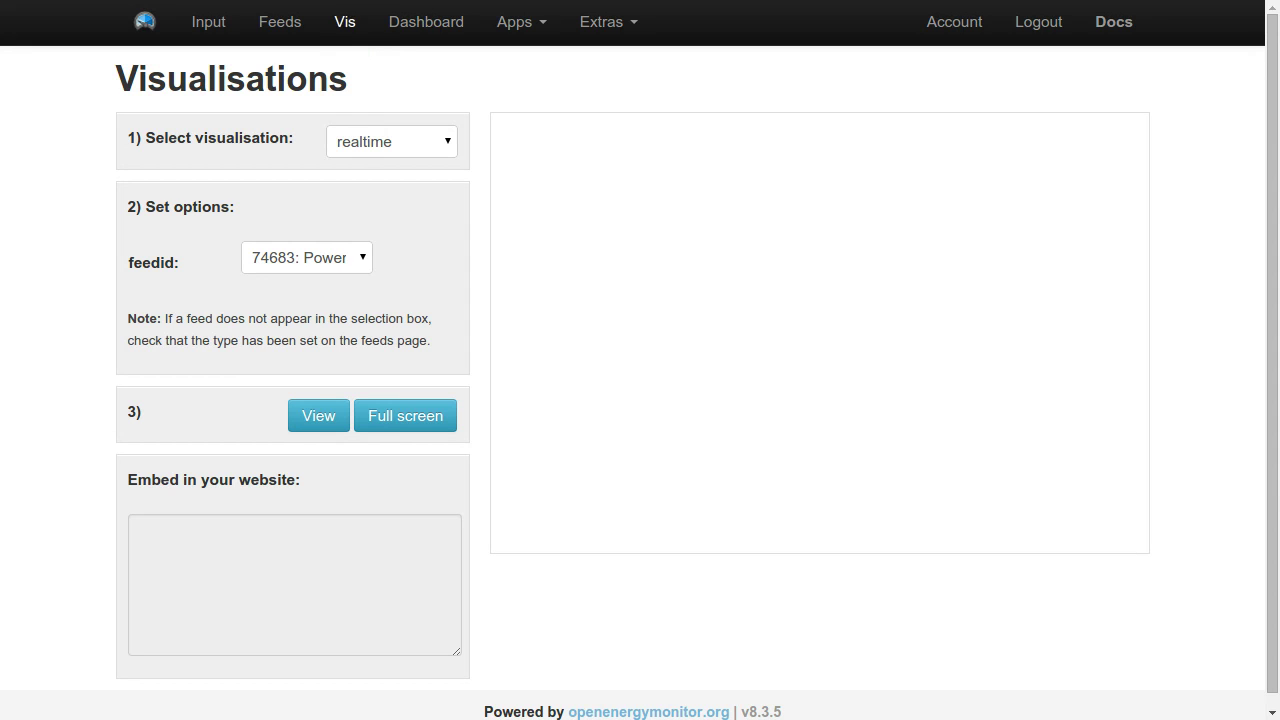
{"action": "left_click", "coordinate": [300, 26]}
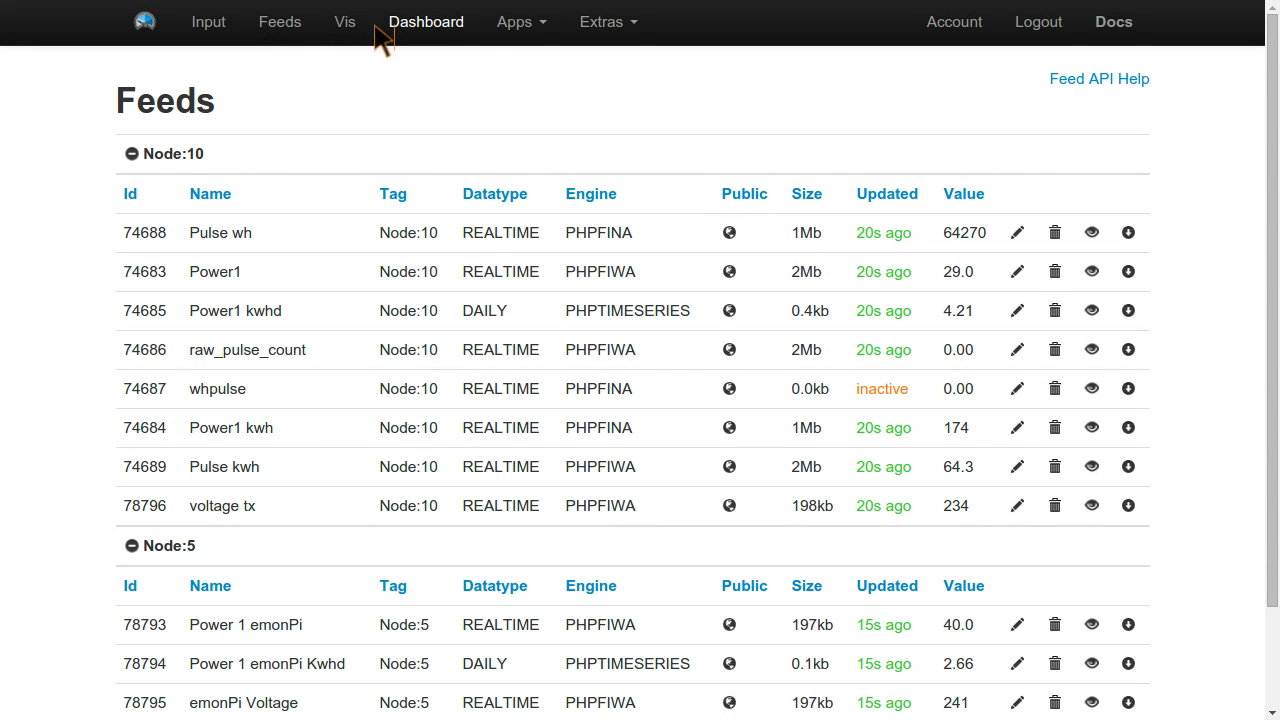
{"action": "left_click", "coordinate": [340, 25]}
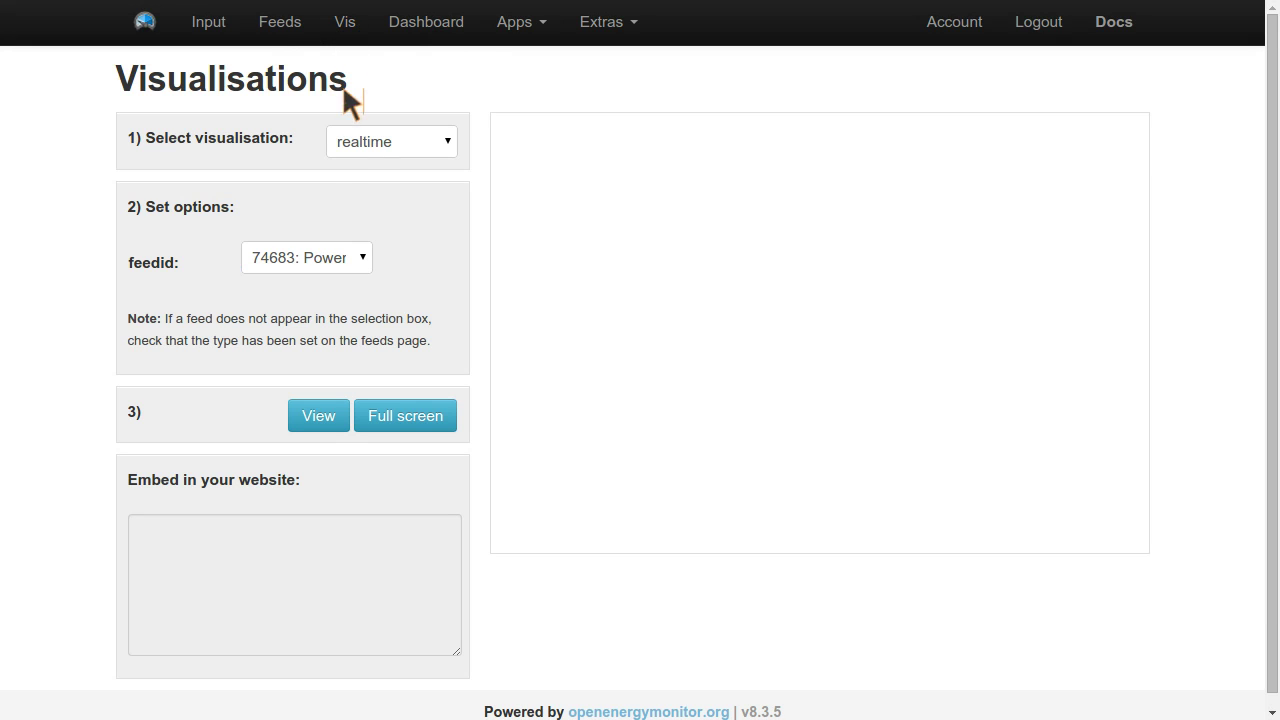
{"action": "left_click", "coordinate": [355, 145]}
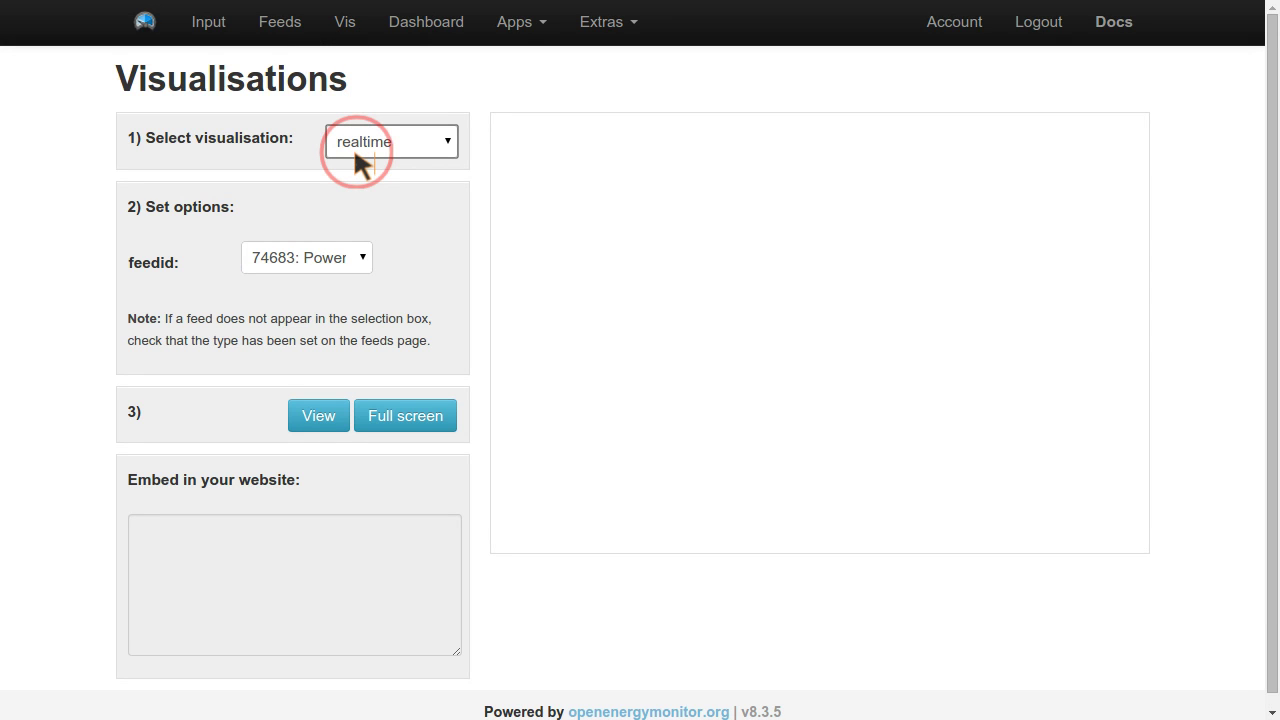
{"action": "left_click", "coordinate": [414, 209]}
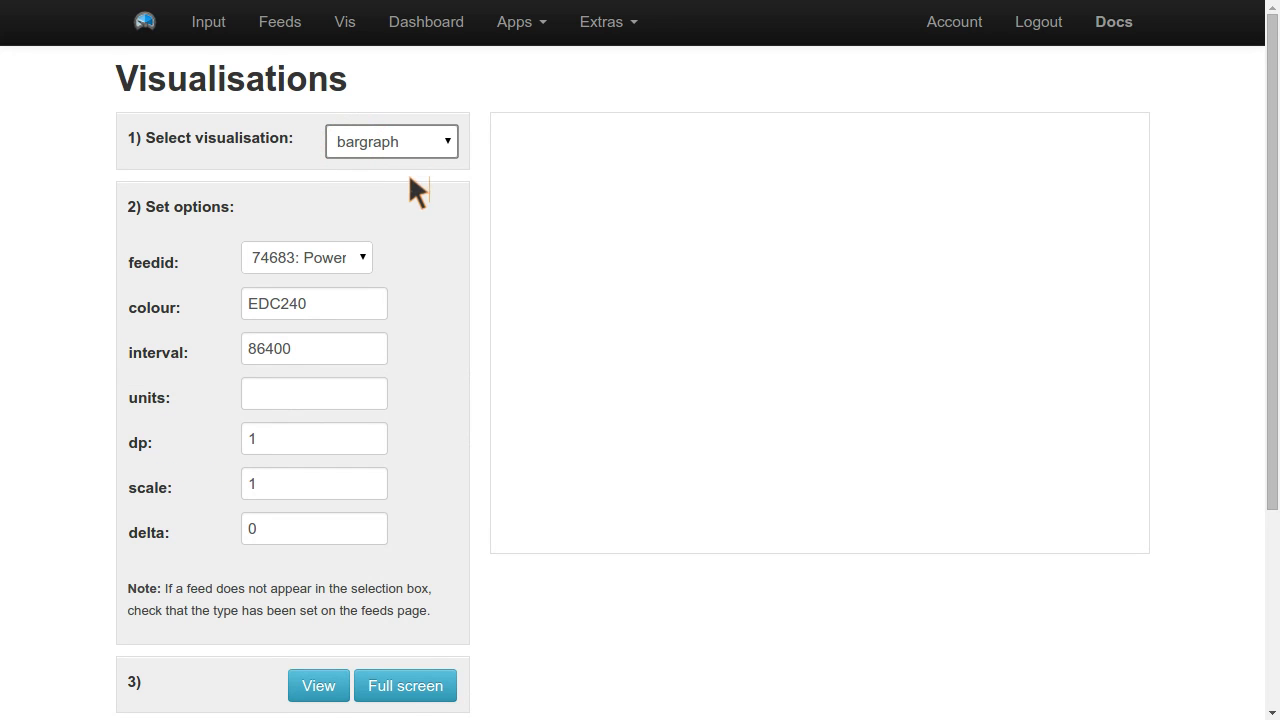
{"action": "left_click", "coordinate": [327, 265]}
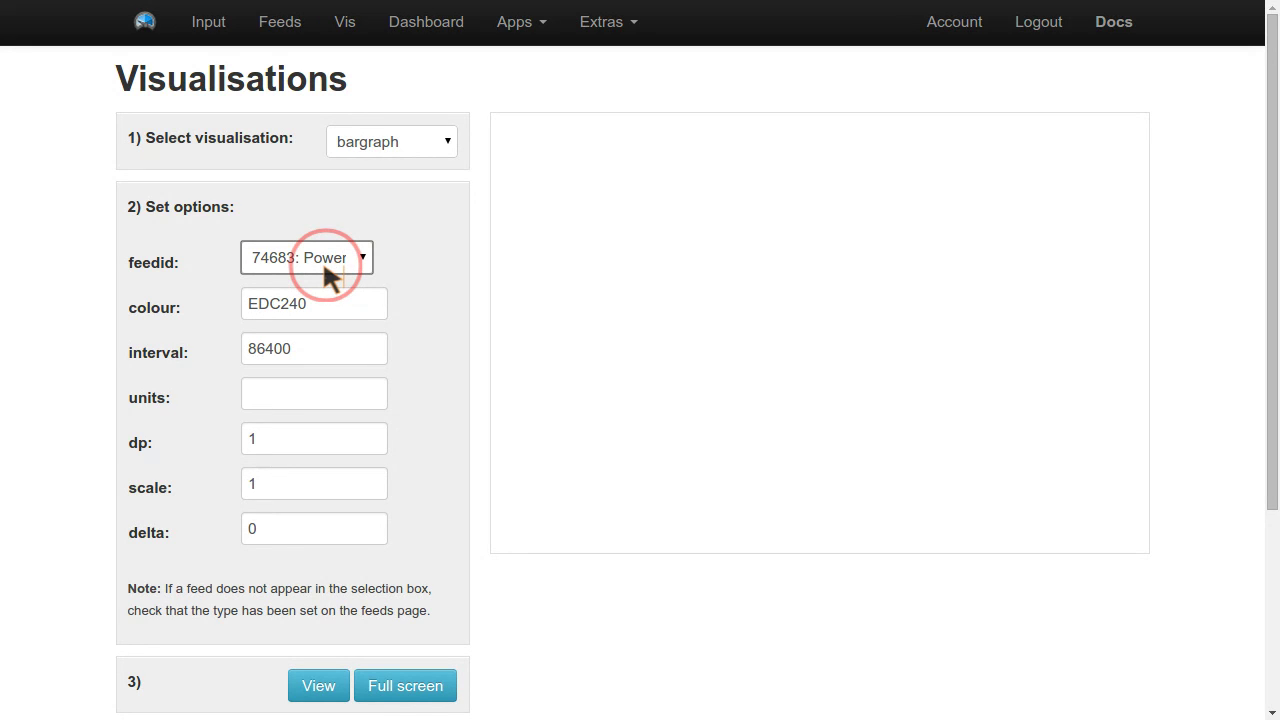
{"action": "key", "text": "Down"}
{"action": "left_click", "coordinate": [321, 686]}
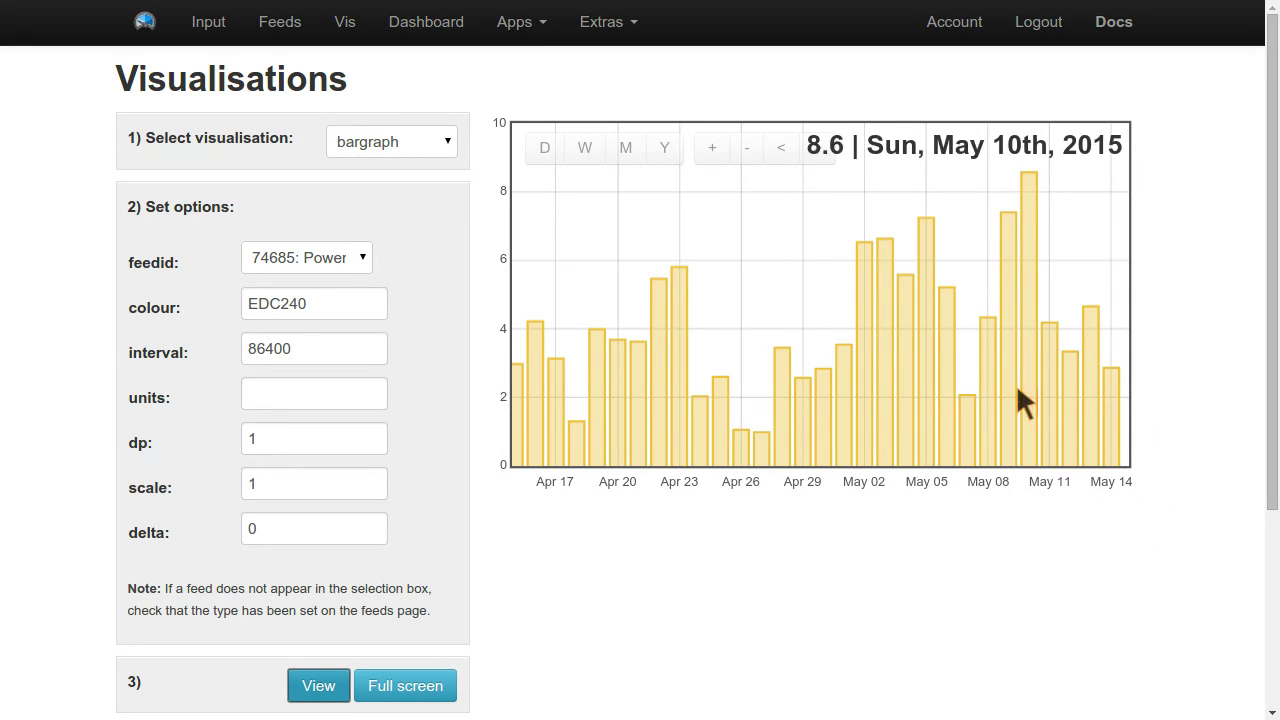
Create a first dashboard and open its layout for editing
{"action": "left_click", "coordinate": [418, 30]}
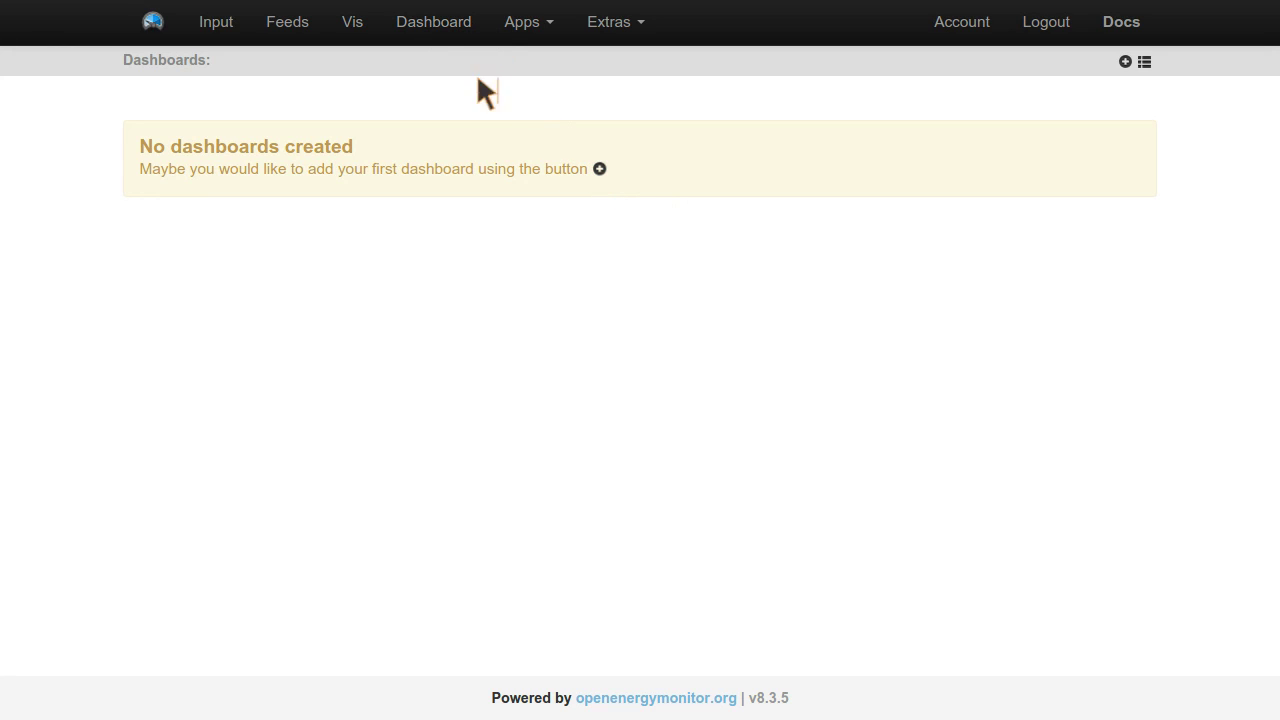
{"action": "left_click", "coordinate": [600, 169]}
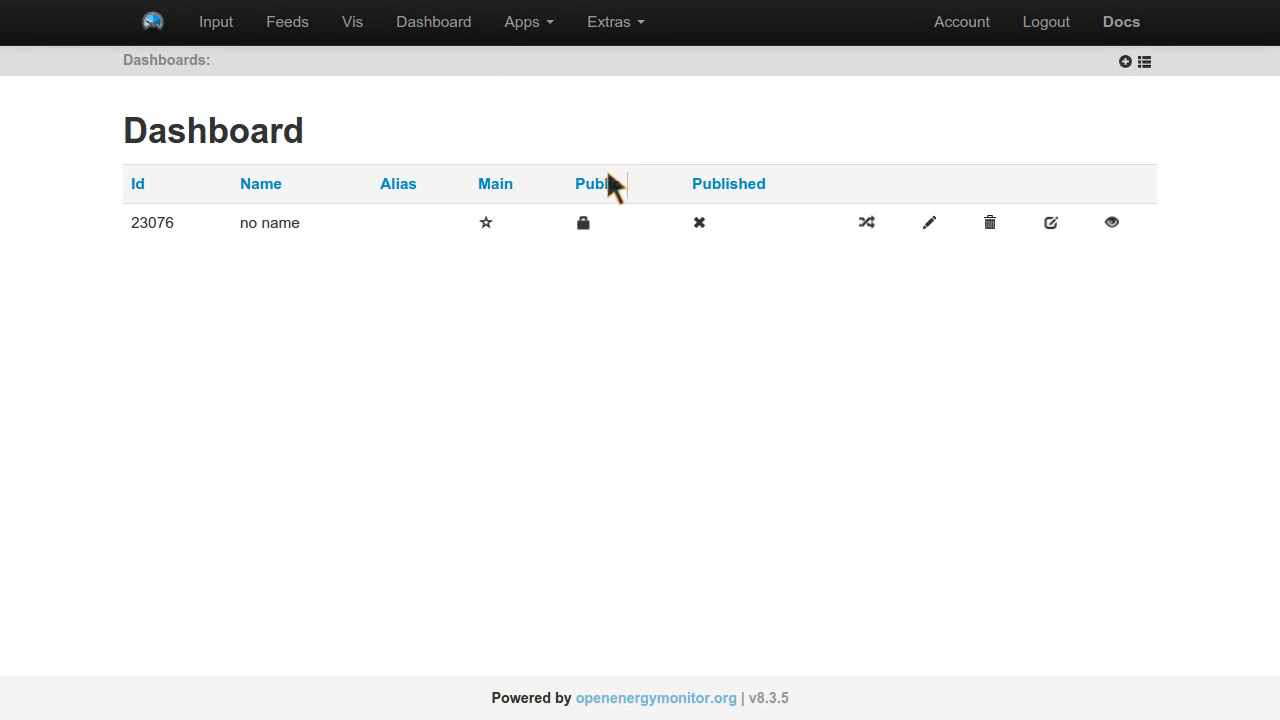
{"action": "left_click", "coordinate": [1051, 224]}
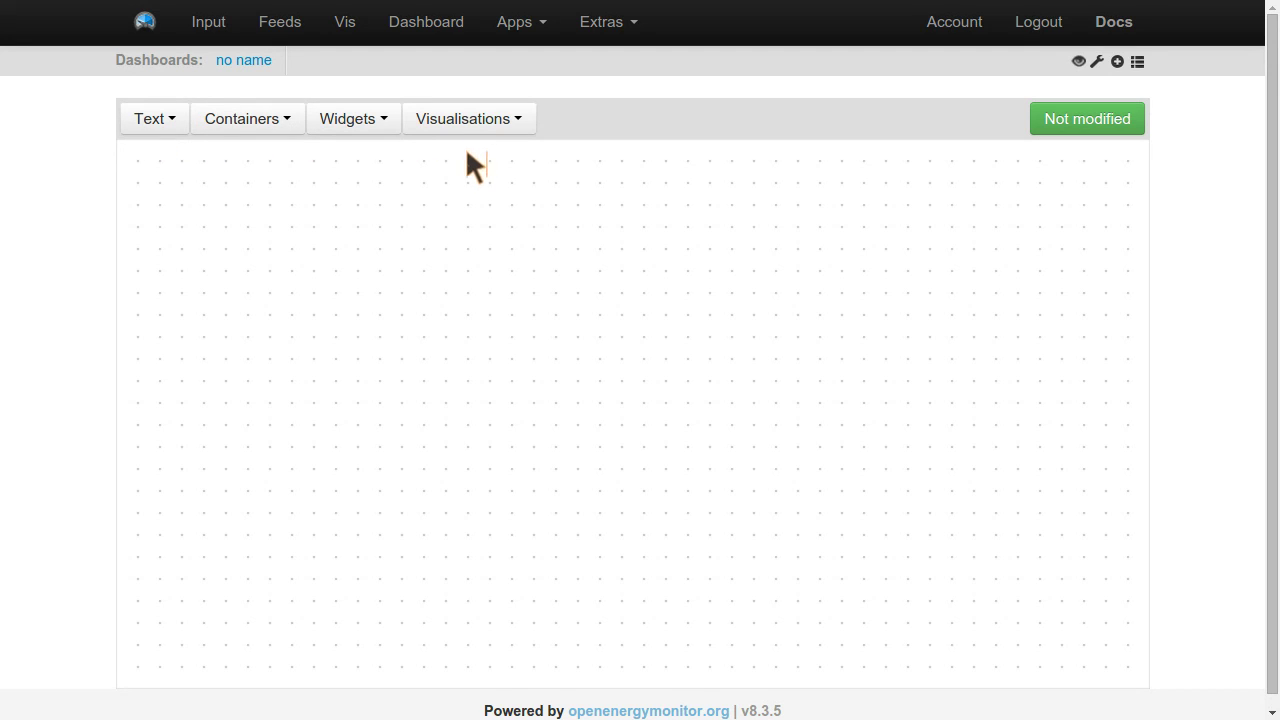
Add a rawdata visualisation to the dashboard canvas and move it toward the canvas's upper-left area
{"action": "left_click", "coordinate": [474, 122]}
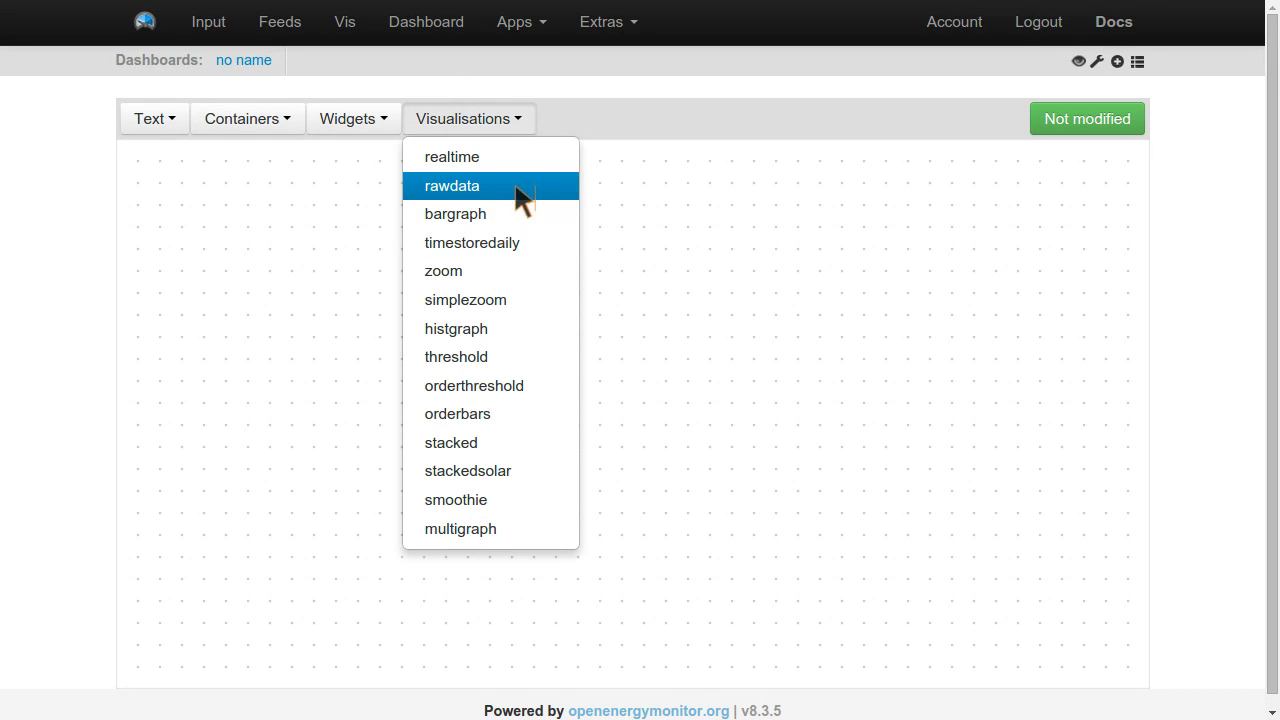
{"action": "left_click", "coordinate": [451, 193]}
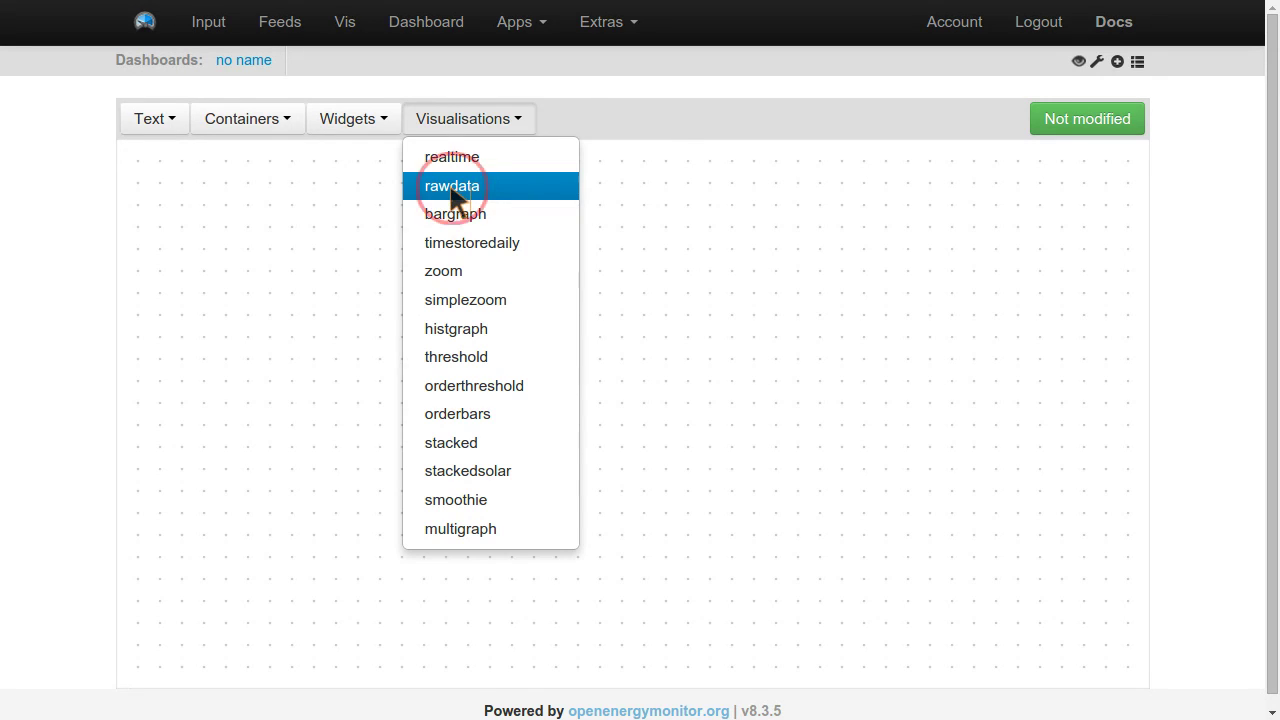
{"action": "left_click", "coordinate": [270, 296]}
{"action": "left_click", "coordinate": [470, 428]}
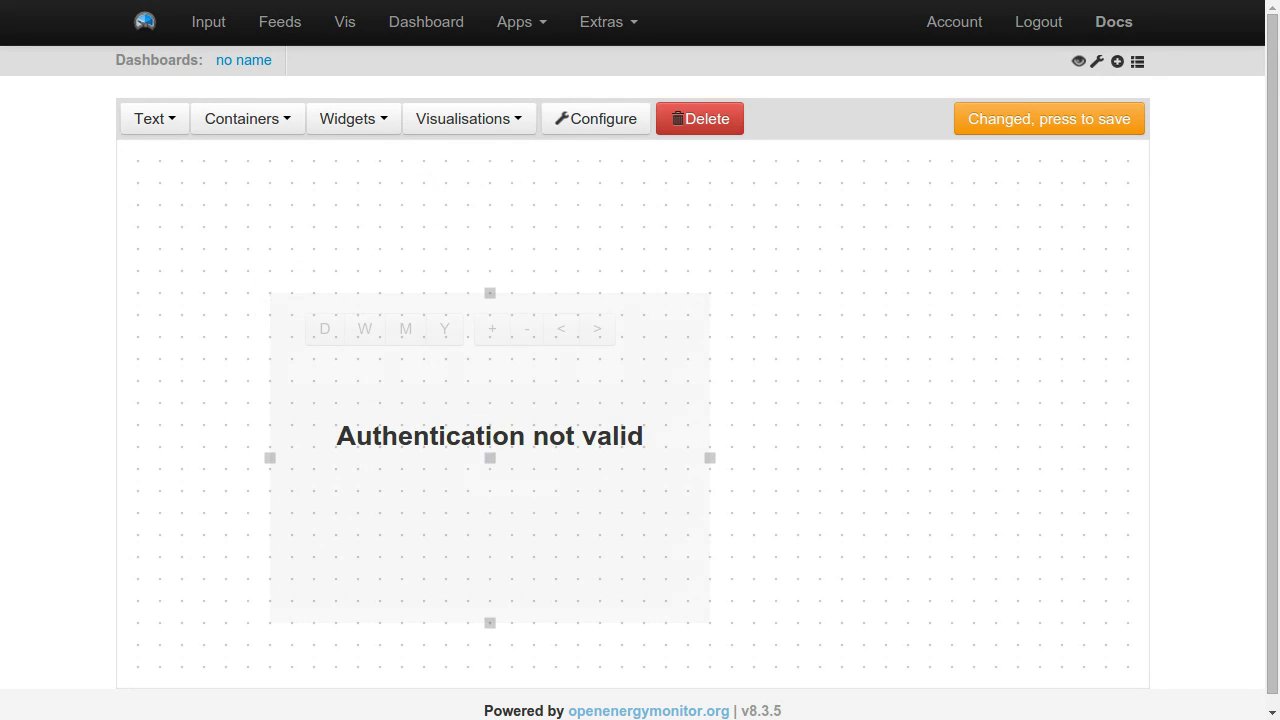
{"action": "left_click_drag", "start_coordinate": [470, 428], "coordinate": [400, 372]}
Configure the rawdata element with feed 74683: Power1, save its settings and deselect it
{"action": "left_click", "coordinate": [585, 120]}
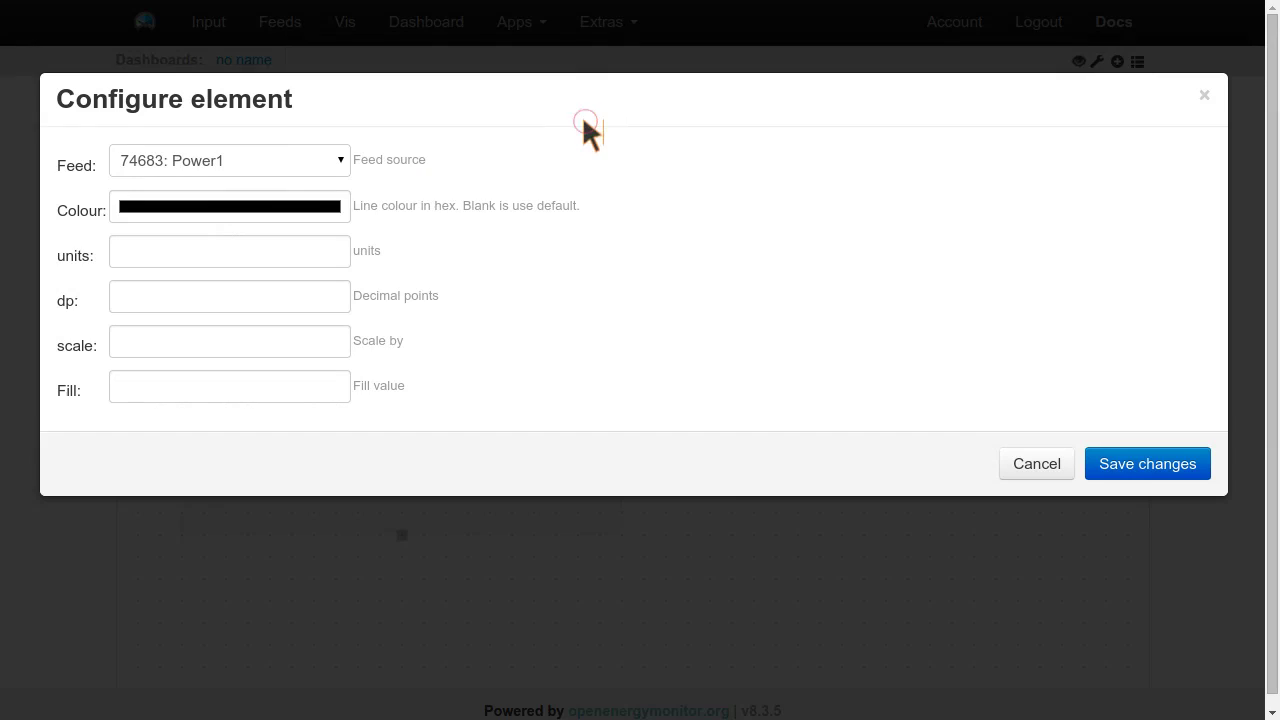
{"action": "left_click", "coordinate": [310, 161]}
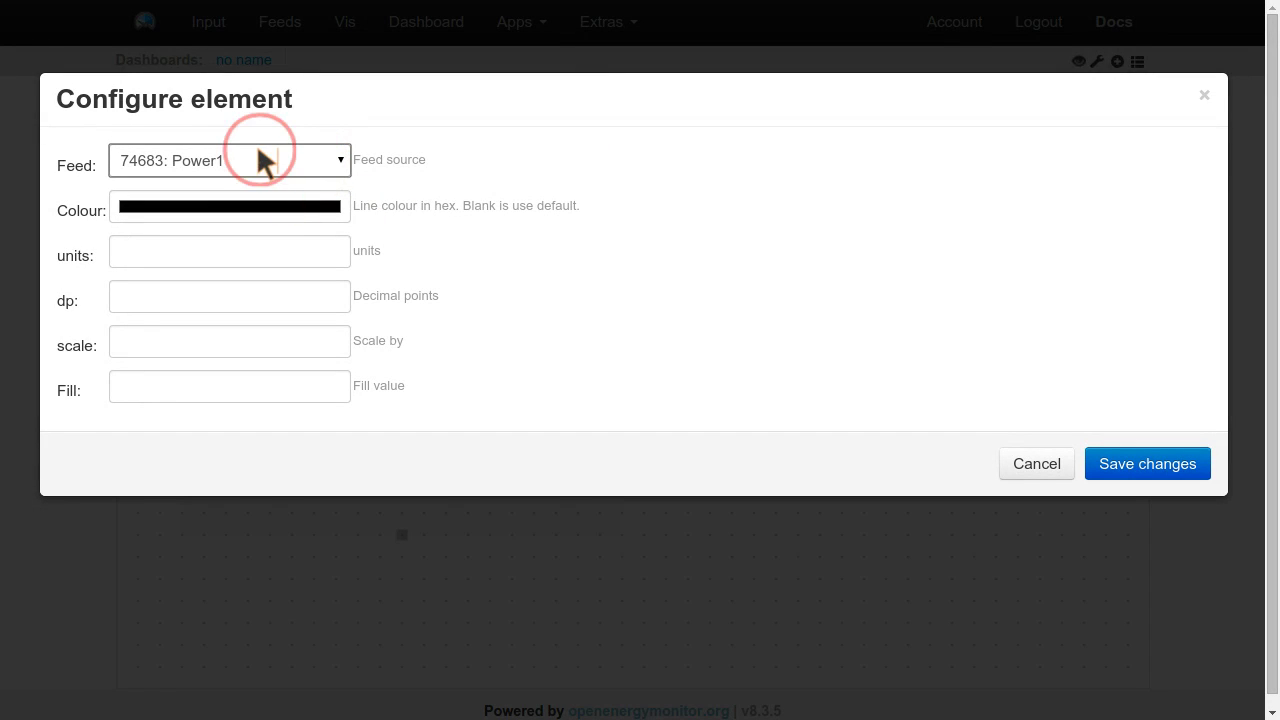
{"action": "left_click", "coordinate": [1130, 464]}
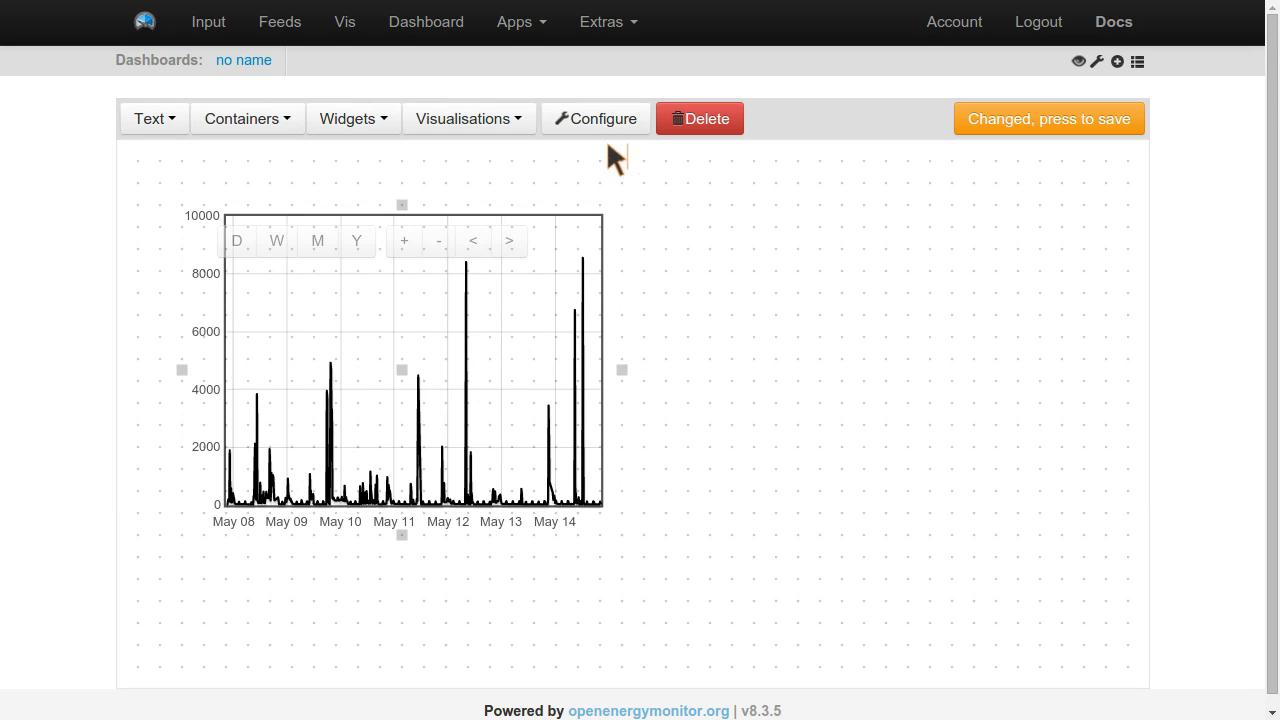
{"action": "left_click", "coordinate": [686, 212]}
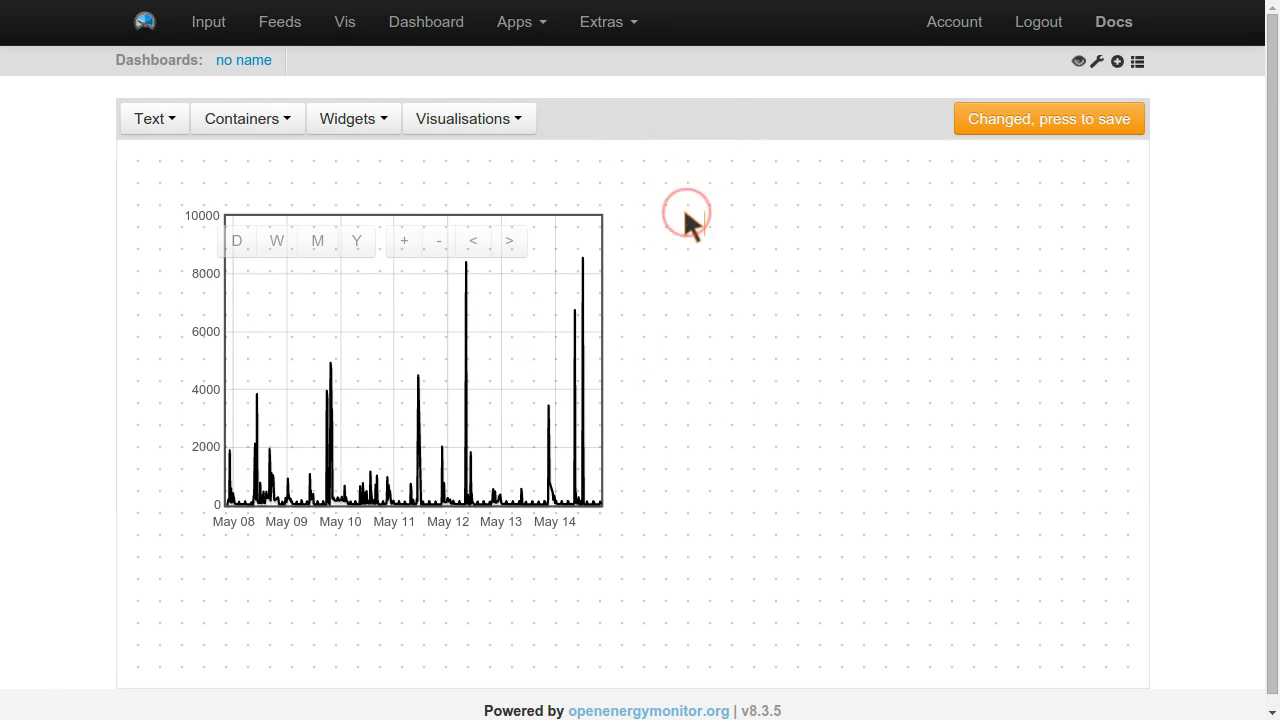
Add a realtime visualisation to the dashboard canvas, below and to the right of the rawdata graph
{"action": "left_click", "coordinate": [505, 119]}
{"action": "left_click", "coordinate": [517, 163]}
{"action": "left_click", "coordinate": [853, 383]}
{"action": "left_click", "coordinate": [1020, 512]}
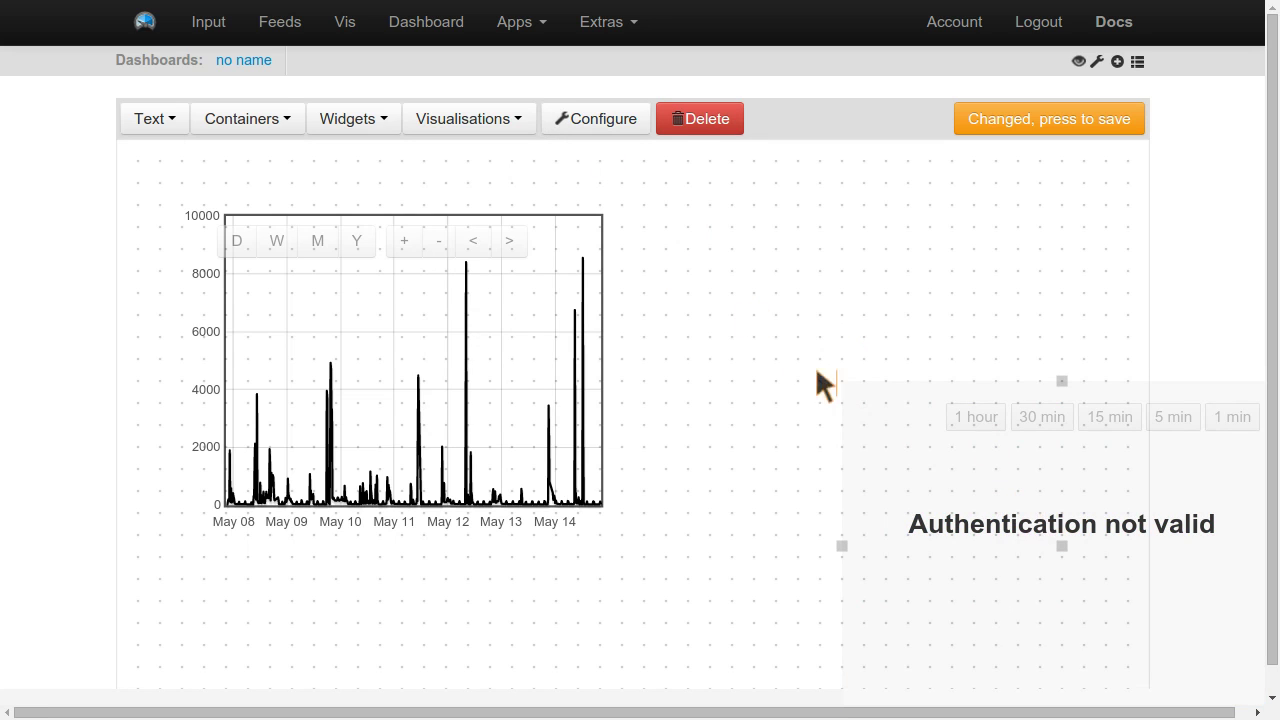
Assign feed 74683: Power1 to the realtime element and align it beside the rawdata graph
{"action": "left_click", "coordinate": [592, 122]}
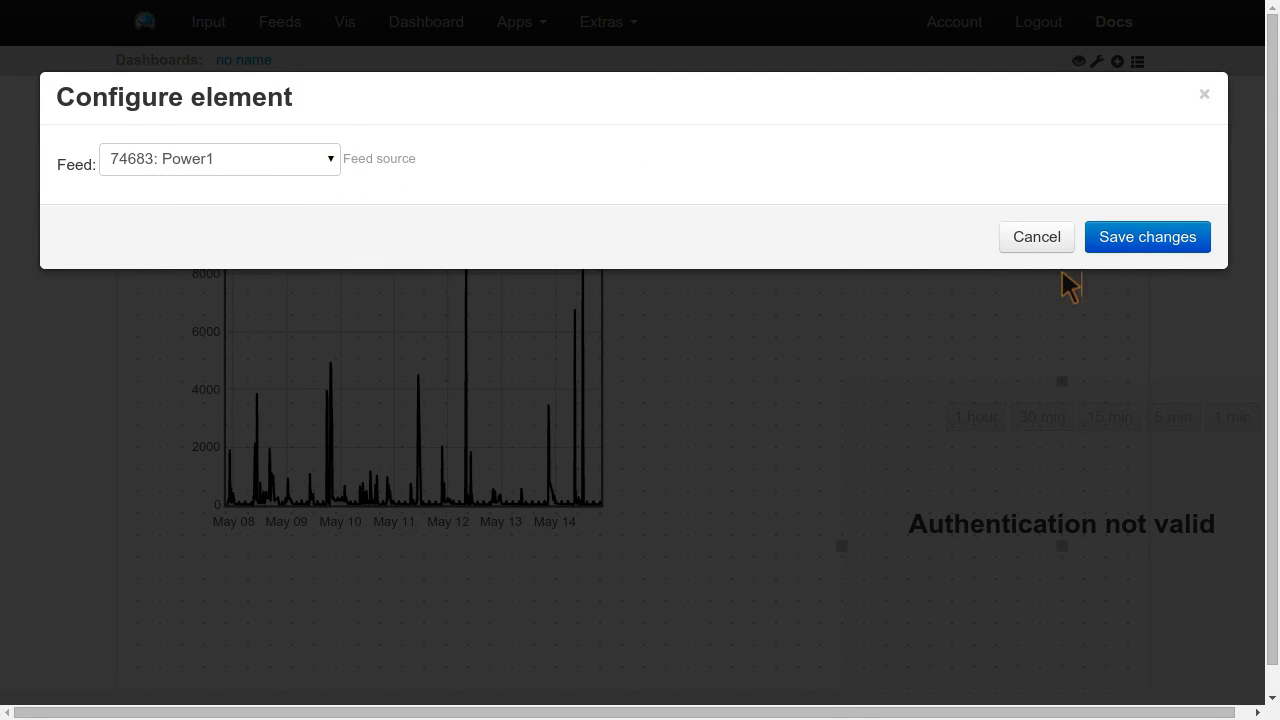
{"action": "left_click", "coordinate": [1132, 240]}
{"action": "left_click_drag", "start_coordinate": [1063, 535], "coordinate": [863, 366]}
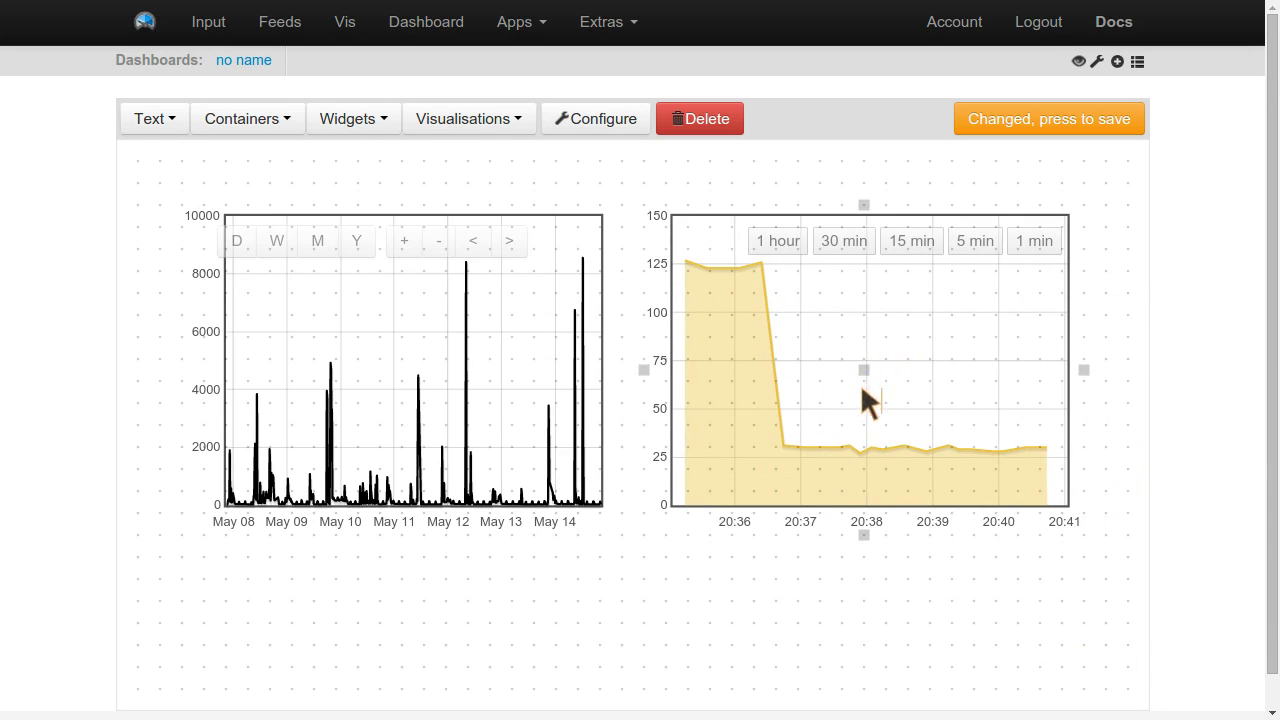
Add a bargraph visualisation to the dashboard canvas, below the rawdata and realtime graphs
{"action": "left_click", "coordinate": [820, 590]}
{"action": "left_click", "coordinate": [434, 119]}
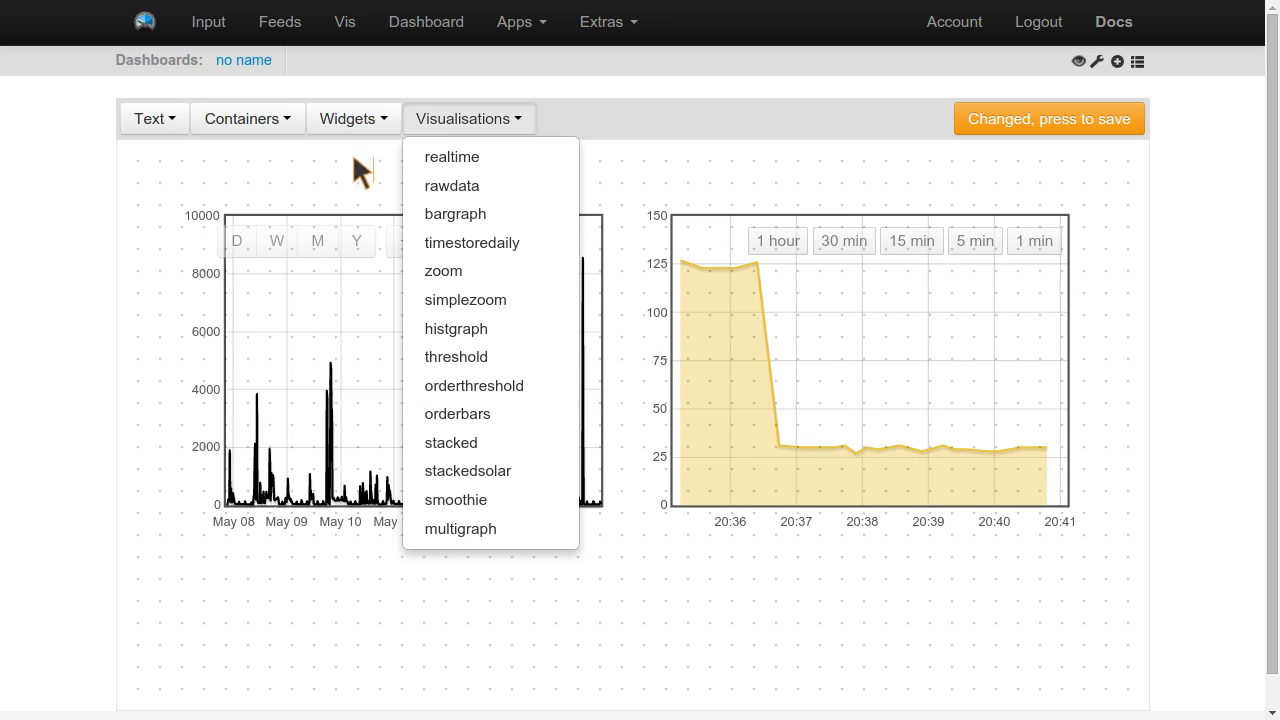
{"action": "left_click", "coordinate": [340, 118]}
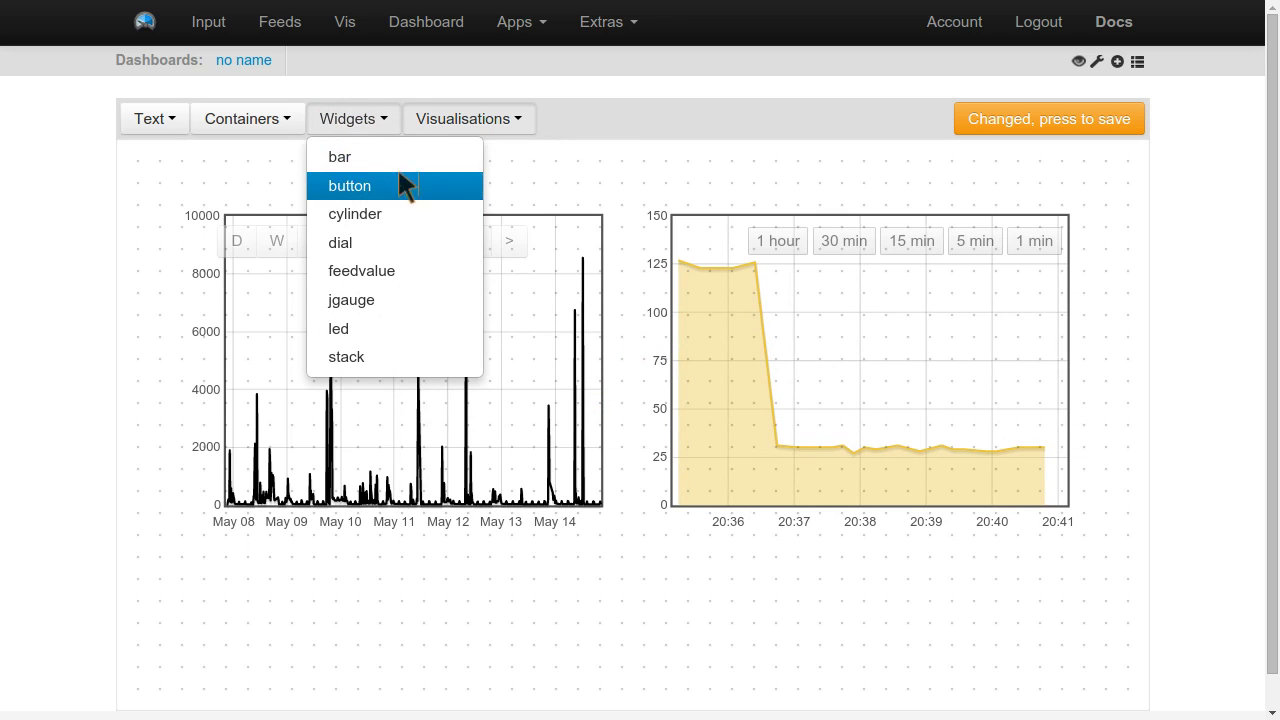
{"action": "left_click", "coordinate": [520, 116]}
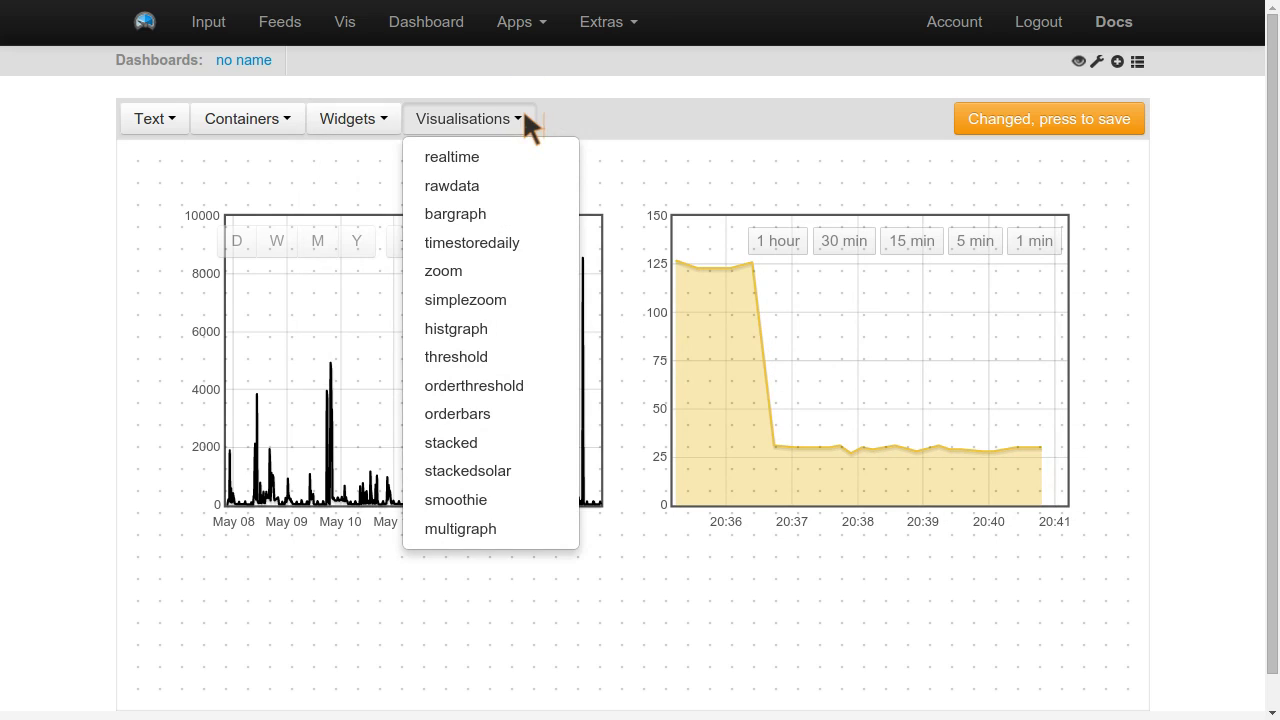
{"action": "left_click", "coordinate": [532, 216]}
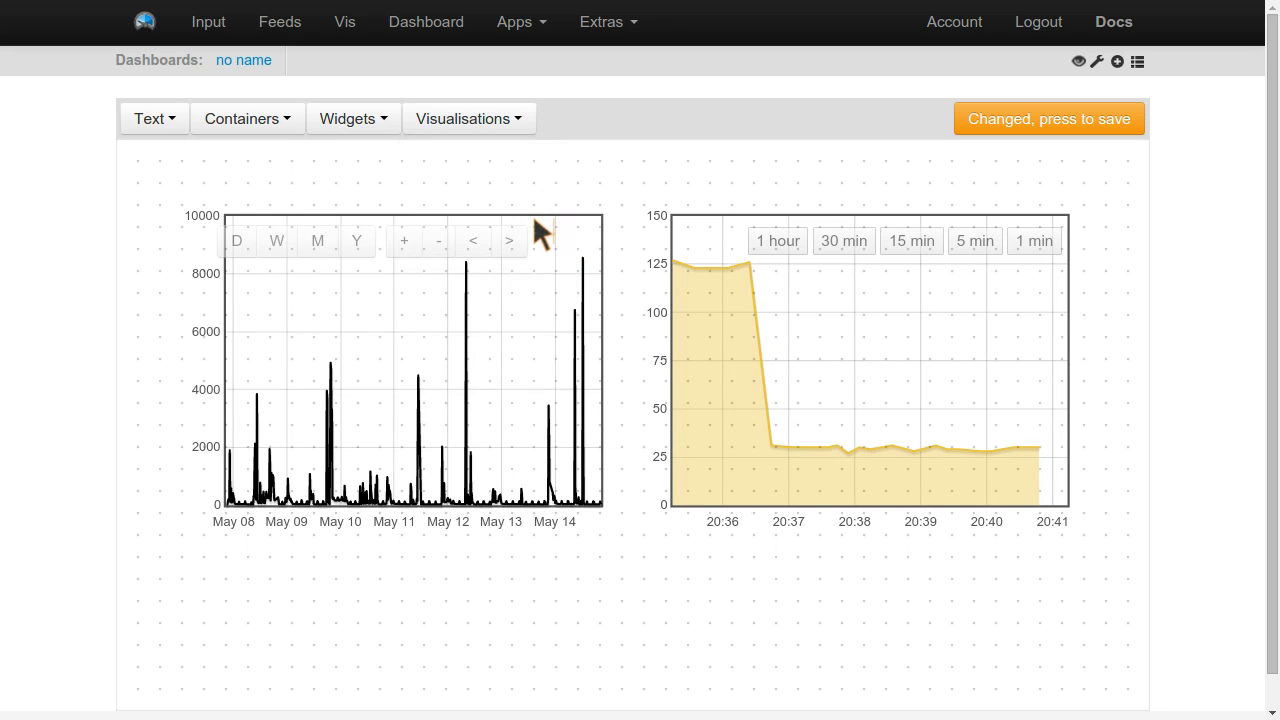
{"action": "left_click", "coordinate": [576, 562]}
Set the bargraph element's feed to 74685: Power1 kwhd and save its settings
{"action": "left_click", "coordinate": [590, 119]}
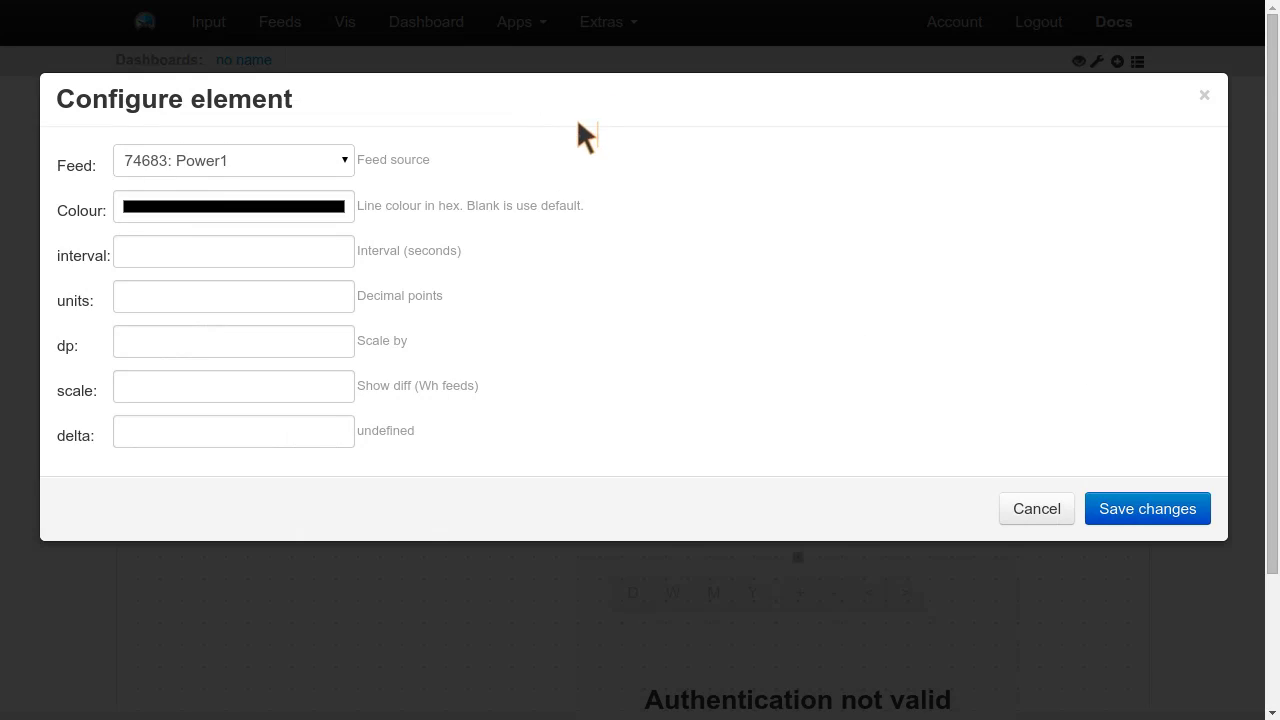
{"action": "left_click", "coordinate": [264, 157]}
{"action": "left_click", "coordinate": [266, 188]}
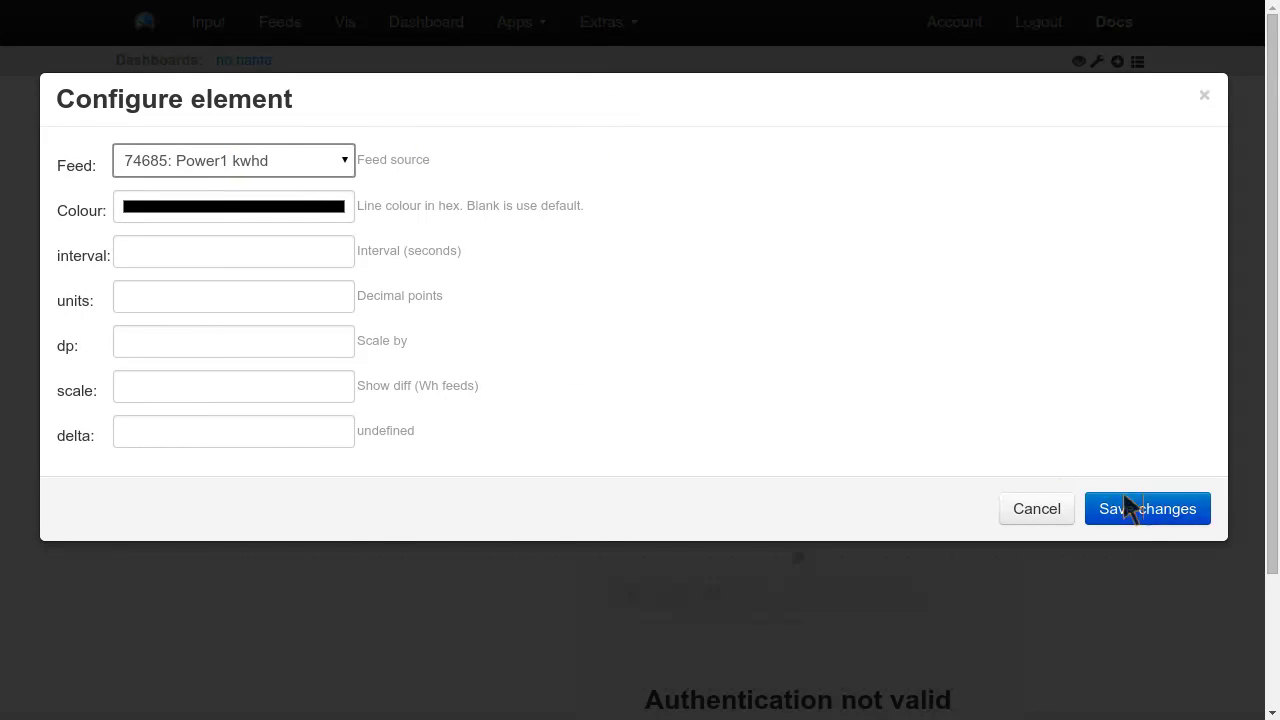
{"action": "left_click", "coordinate": [1130, 507]}
Lower the bargraph's top edge and widen it on both sides to span the width of the two graphs above
{"action": "scroll", "coordinate": [1000, 455], "scroll_direction": "down", "scroll_amount": 3}
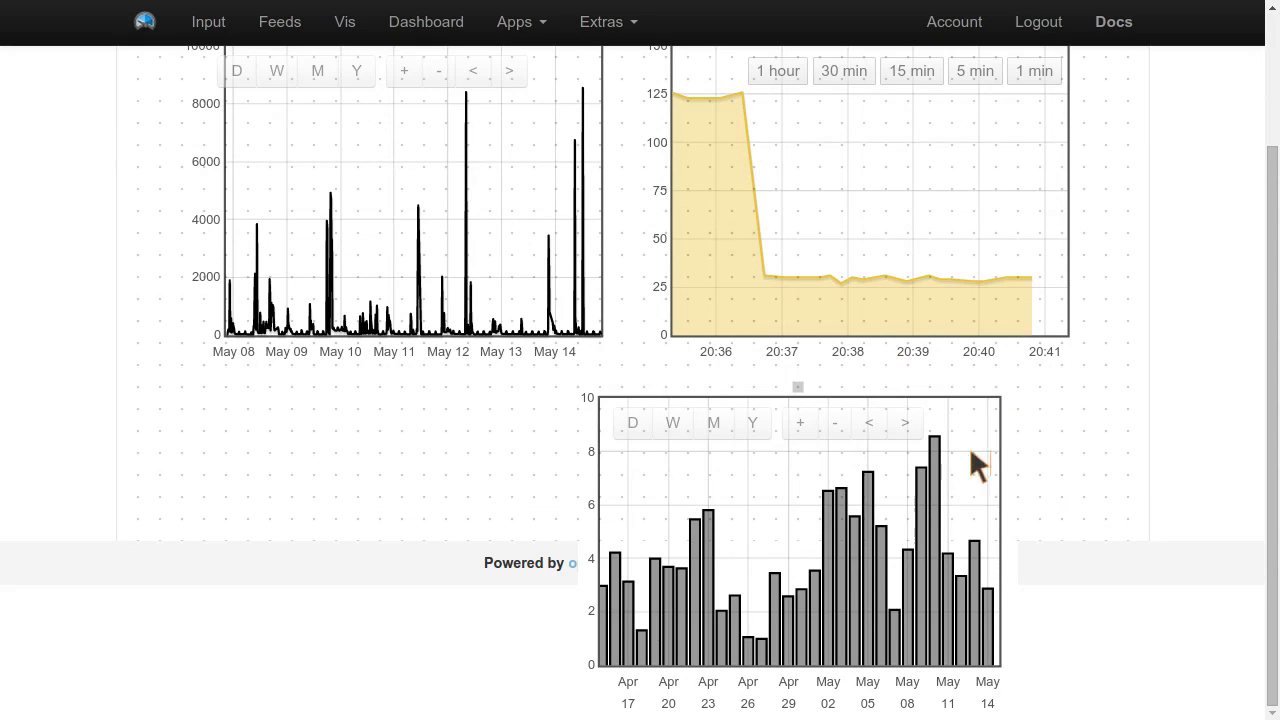
{"action": "left_click", "coordinate": [795, 548]}
{"action": "left_click_drag", "start_coordinate": [795, 548], "coordinate": [630, 529]}
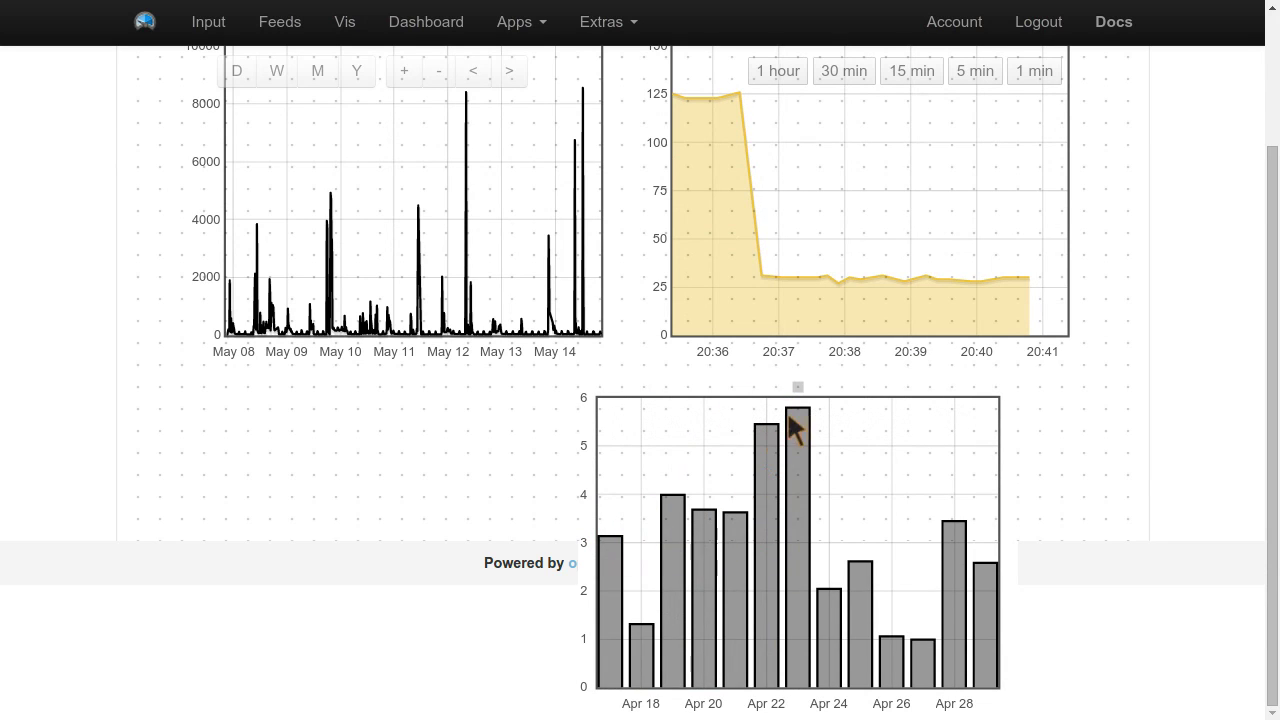
{"action": "mouse_move", "coordinate": [800, 387]}
{"action": "left_mouse_down"}
{"action": "mouse_move", "coordinate": [786, 378]}
{"action": "mouse_move", "coordinate": [791, 357]}
{"action": "mouse_move", "coordinate": [797, 428]}
{"action": "mouse_move", "coordinate": [797, 410]}
{"action": "left_mouse_up"}
{"action": "left_click_drag", "start_coordinate": [584, 572], "coordinate": [218, 562]}
{"action": "left_click_drag", "start_coordinate": [1018, 566], "coordinate": [1106, 578]}
{"action": "scroll", "coordinate": [1095, 545], "scroll_direction": "up", "scroll_amount": 3}
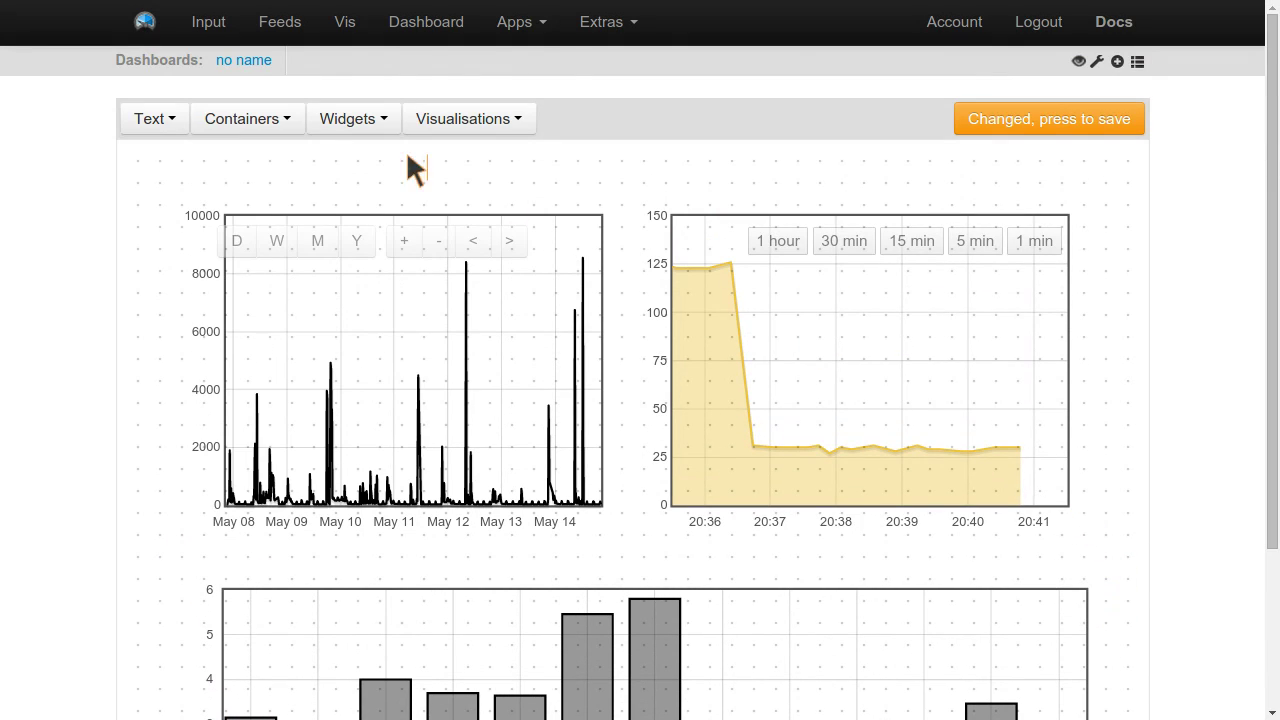
Add a heading above the rawdata graph and set its text to My Dash
{"action": "left_click", "coordinate": [158, 119]}
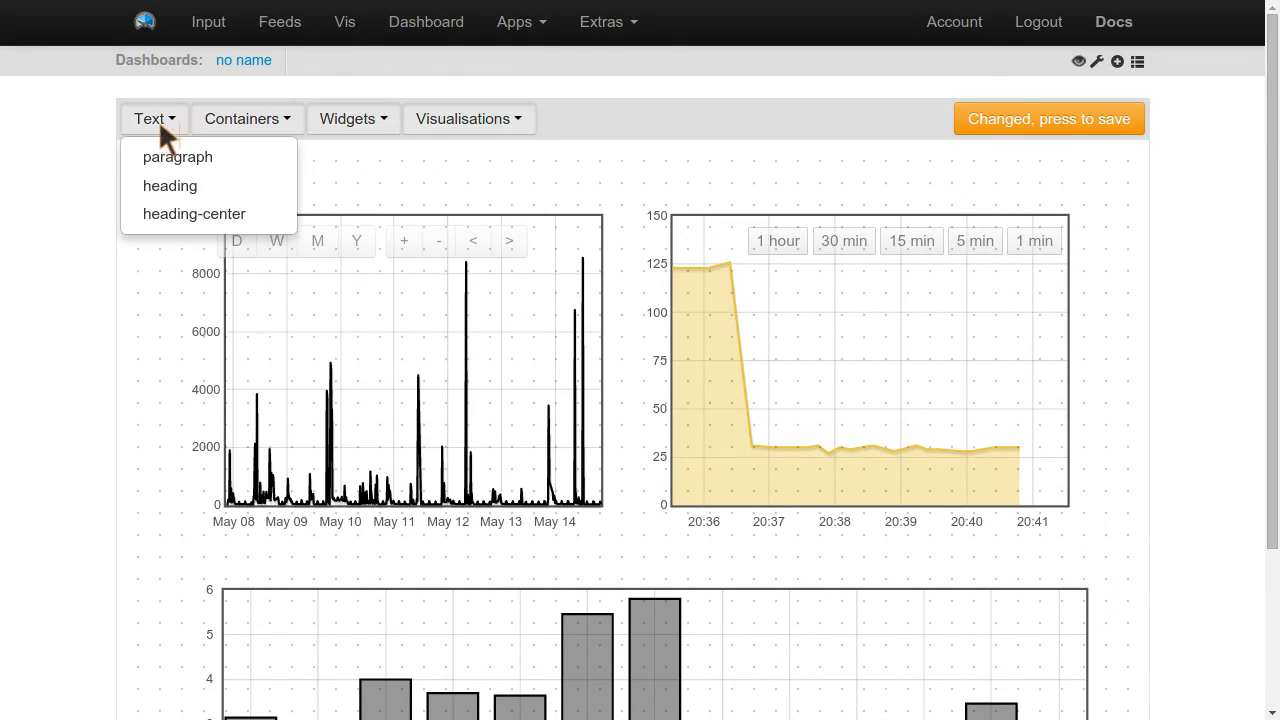
{"action": "left_click", "coordinate": [167, 187]}
{"action": "left_click", "coordinate": [126, 163]}
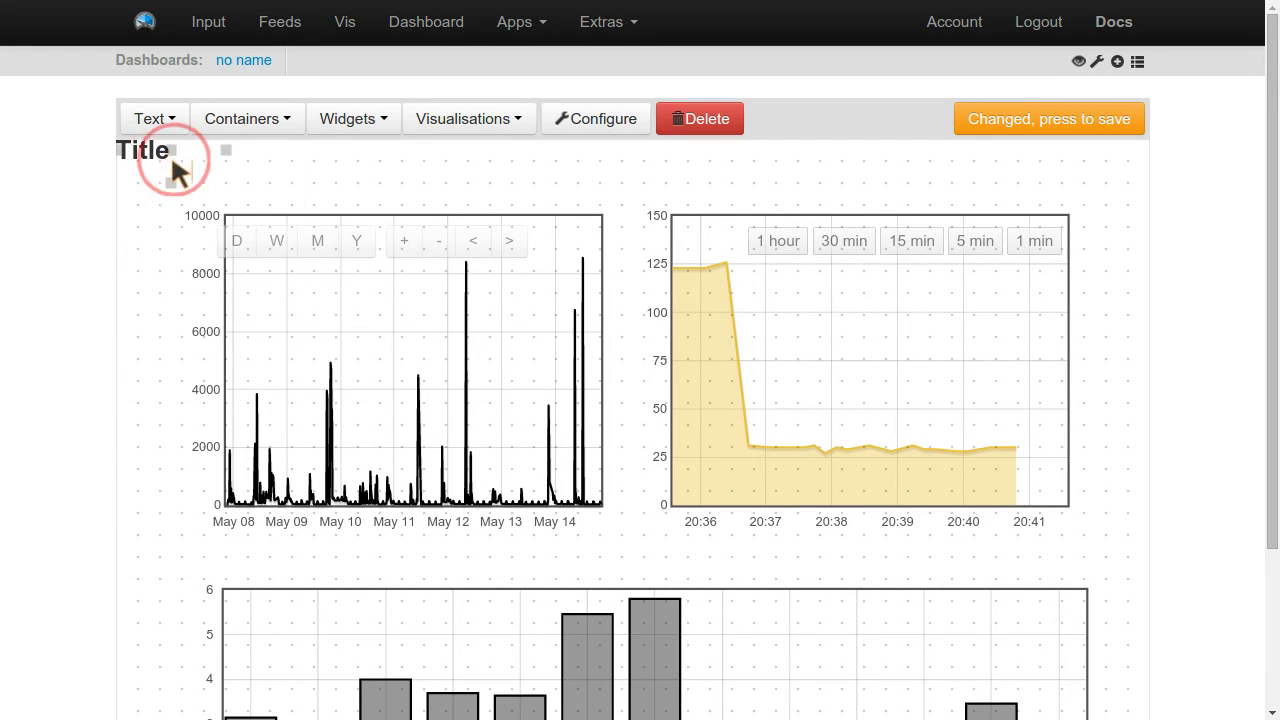
{"action": "left_click", "coordinate": [556, 122]}
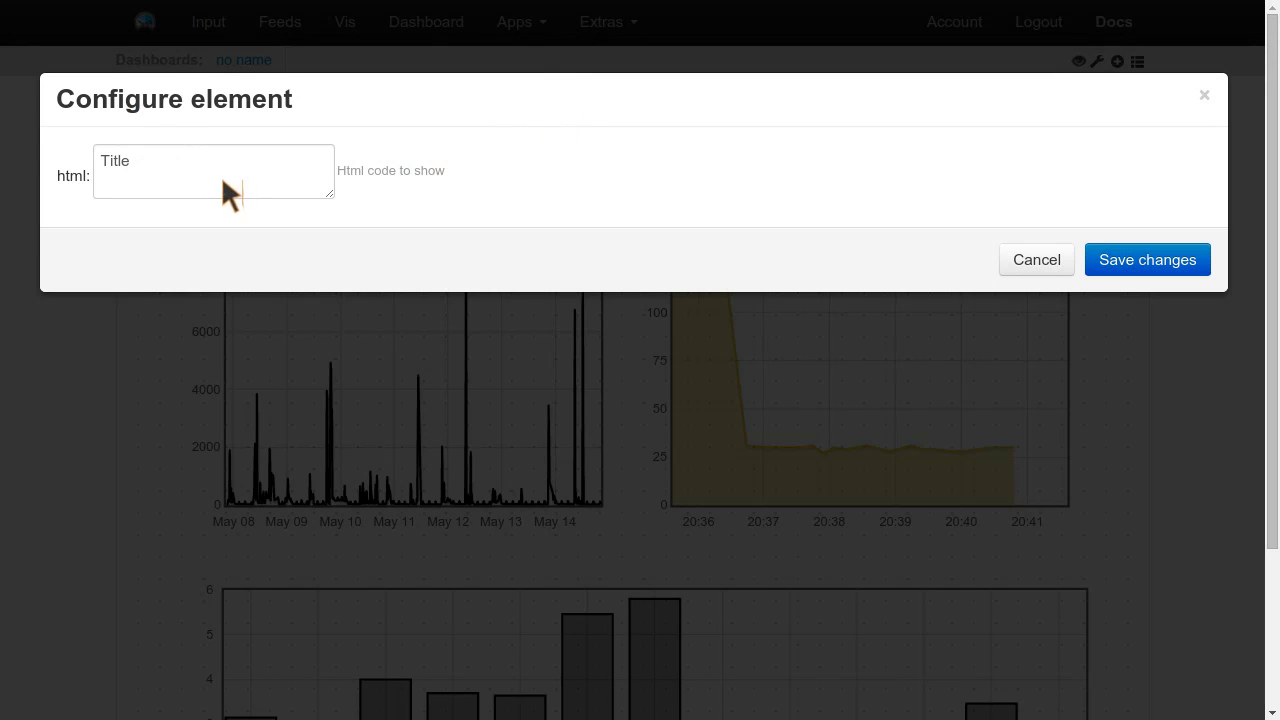
{"action": "left_click_drag", "start_coordinate": [221, 175], "coordinate": [74, 130]}
{"action": "type", "text": "My Dash"}
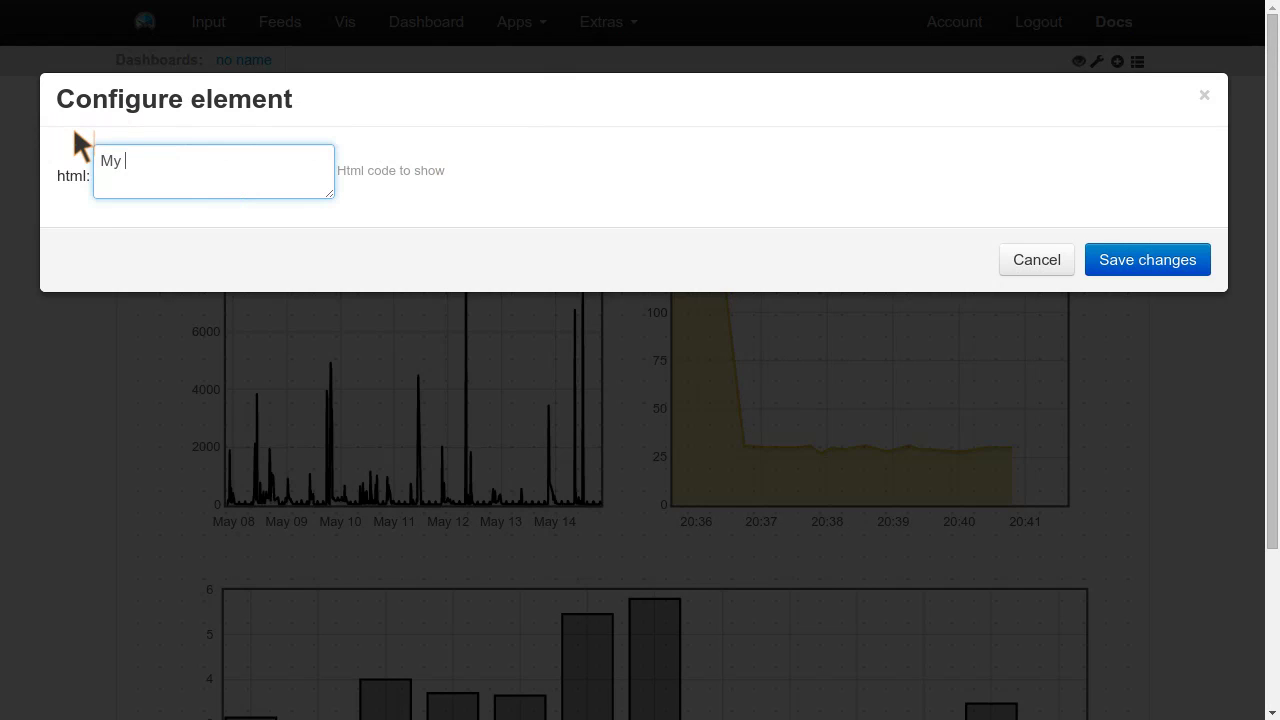
{"action": "left_click", "coordinate": [1140, 259]}
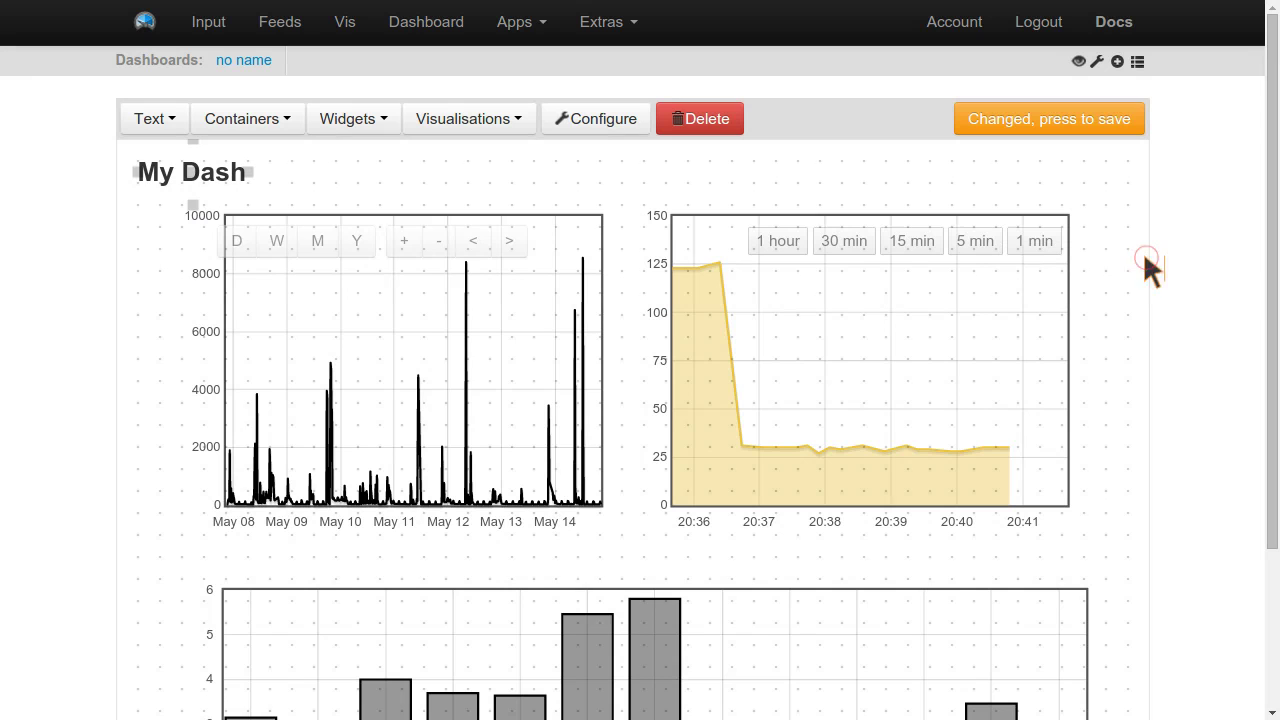
Shift the My Dash heading down to just above the rawdata graph and save the dashboard
{"action": "left_click", "coordinate": [463, 118]}
{"action": "left_click", "coordinate": [741, 132]}
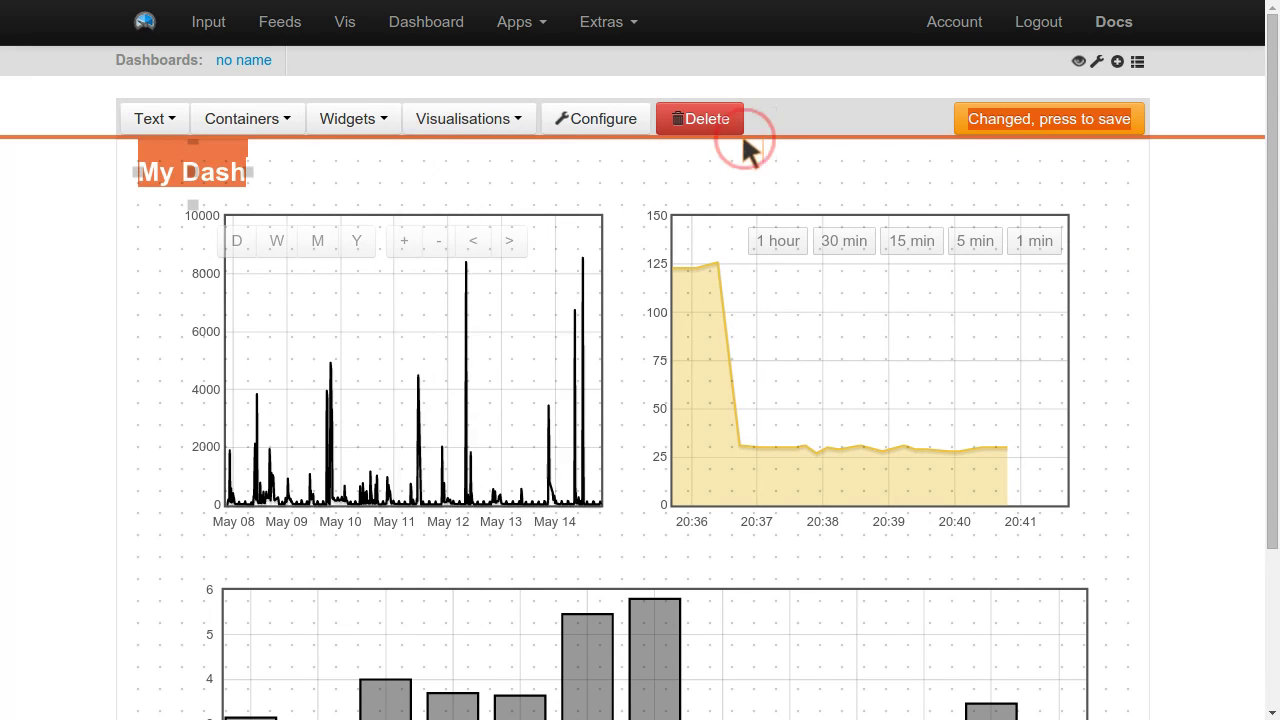
{"action": "left_click", "coordinate": [751, 166]}
{"action": "left_click", "coordinate": [1078, 125]}
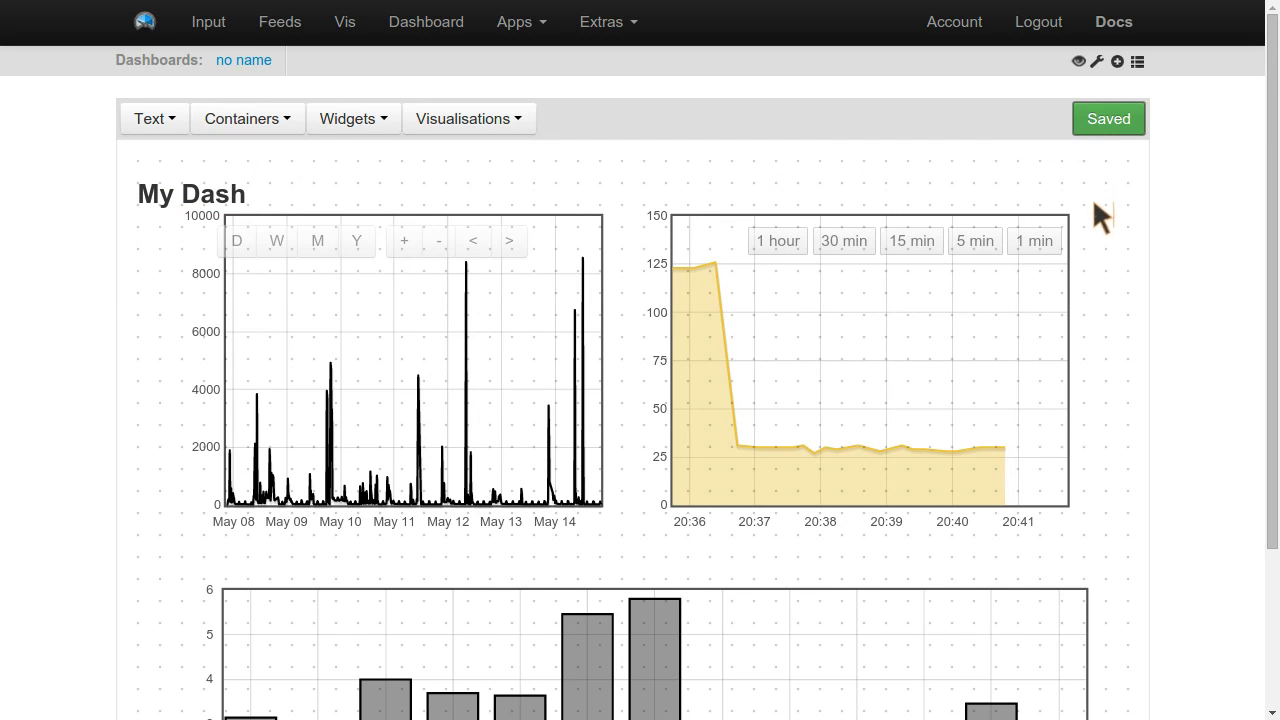
Open the dashboard in view mode and look over the heading and all three graphs
{"action": "left_click", "coordinate": [1079, 62]}
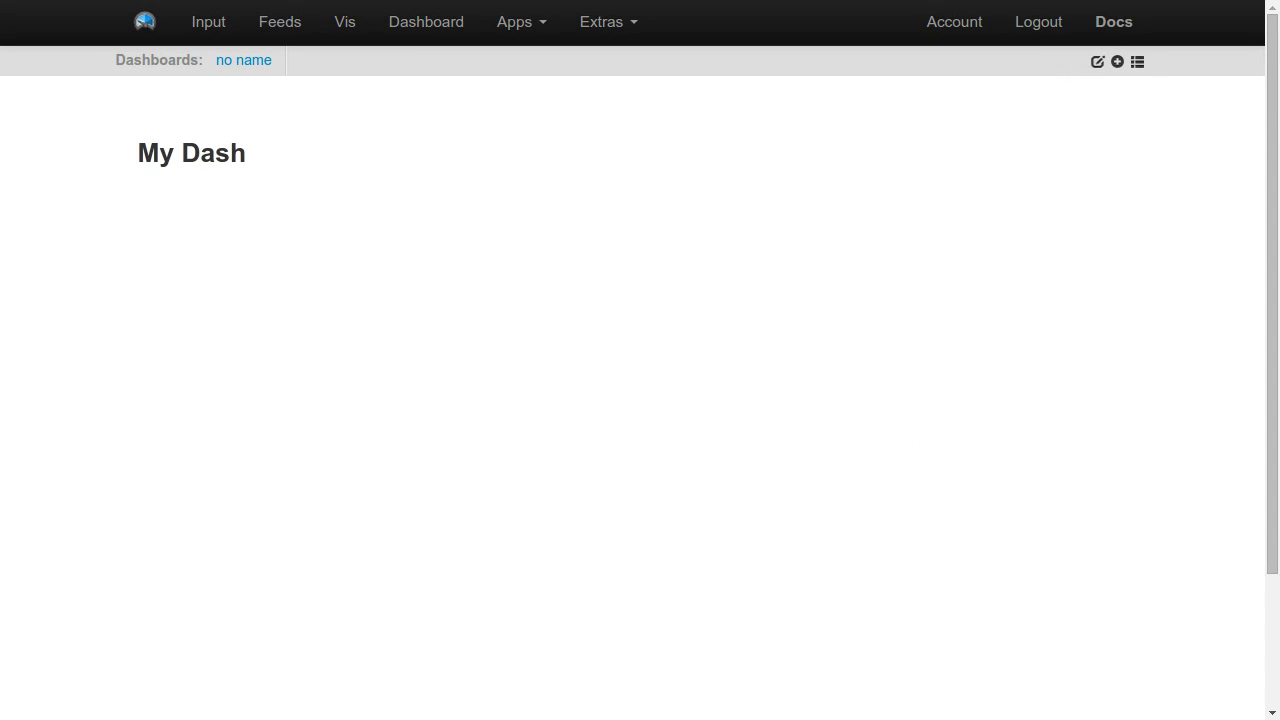
{"action": "scroll", "coordinate": [845, 200], "scroll_direction": "down", "scroll_amount": 2}
{"action": "scroll", "coordinate": [845, 200], "scroll_direction": "up", "scroll_amount": 1}
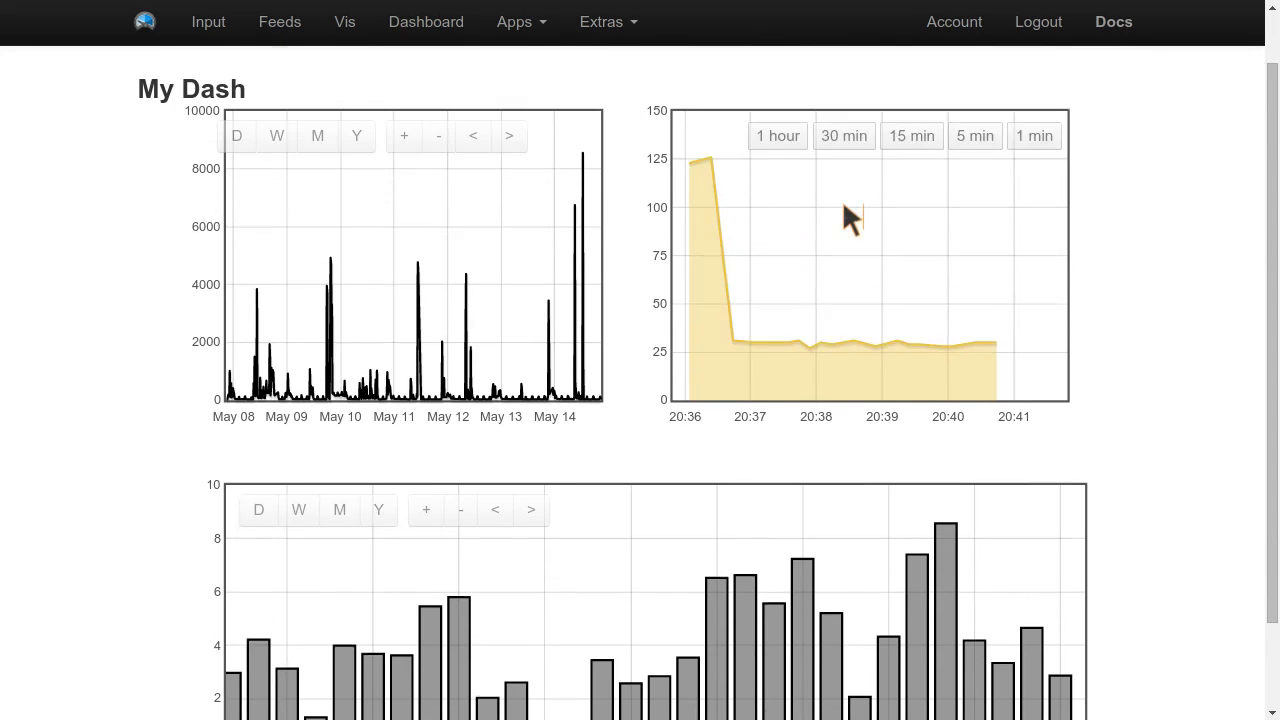
{"action": "scroll", "coordinate": [845, 200], "scroll_direction": "down", "scroll_amount": 1}
{"action": "scroll", "coordinate": [843, 163], "scroll_direction": "down", "scroll_amount": 1}
{"action": "scroll", "coordinate": [843, 163], "scroll_direction": "up", "scroll_amount": 2}
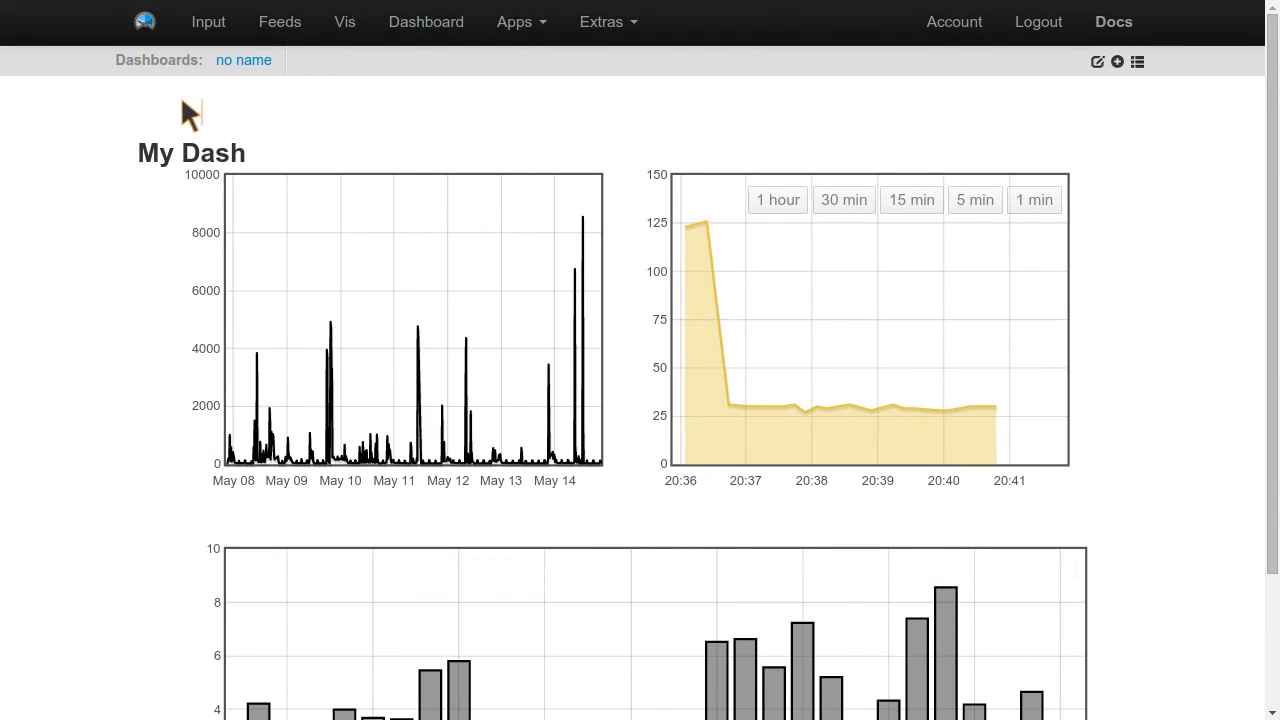
Rename the dashboard as dash in the dashboard list and make it both published and public
{"action": "left_click", "coordinate": [1136, 62]}
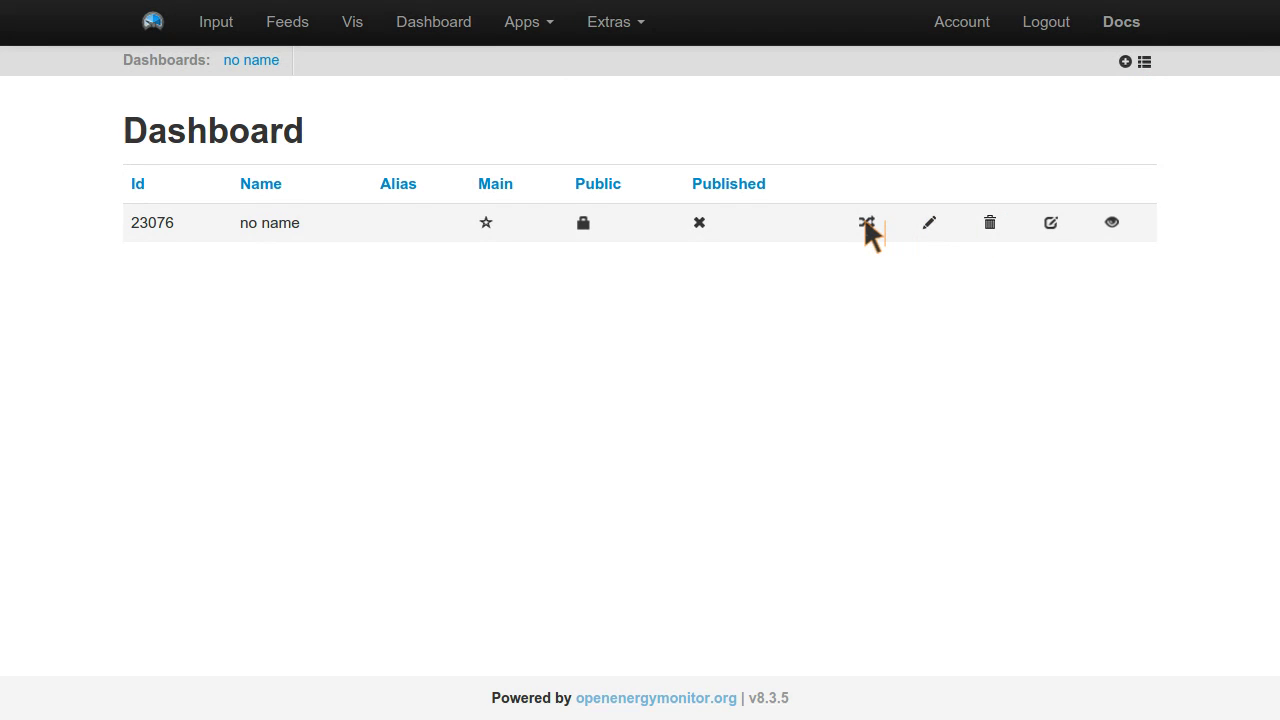
{"action": "left_click", "coordinate": [929, 224]}
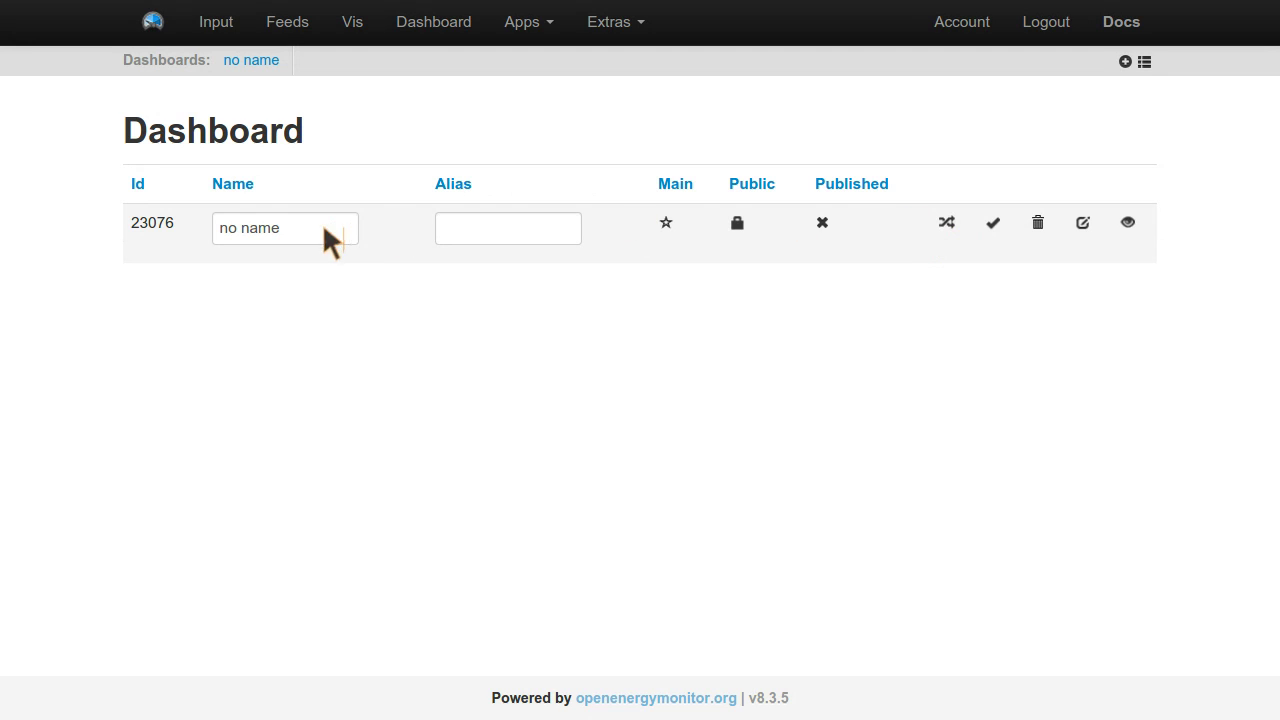
{"action": "left_click_drag", "start_coordinate": [330, 240], "coordinate": [177, 223]}
{"action": "type", "text": "dash"}
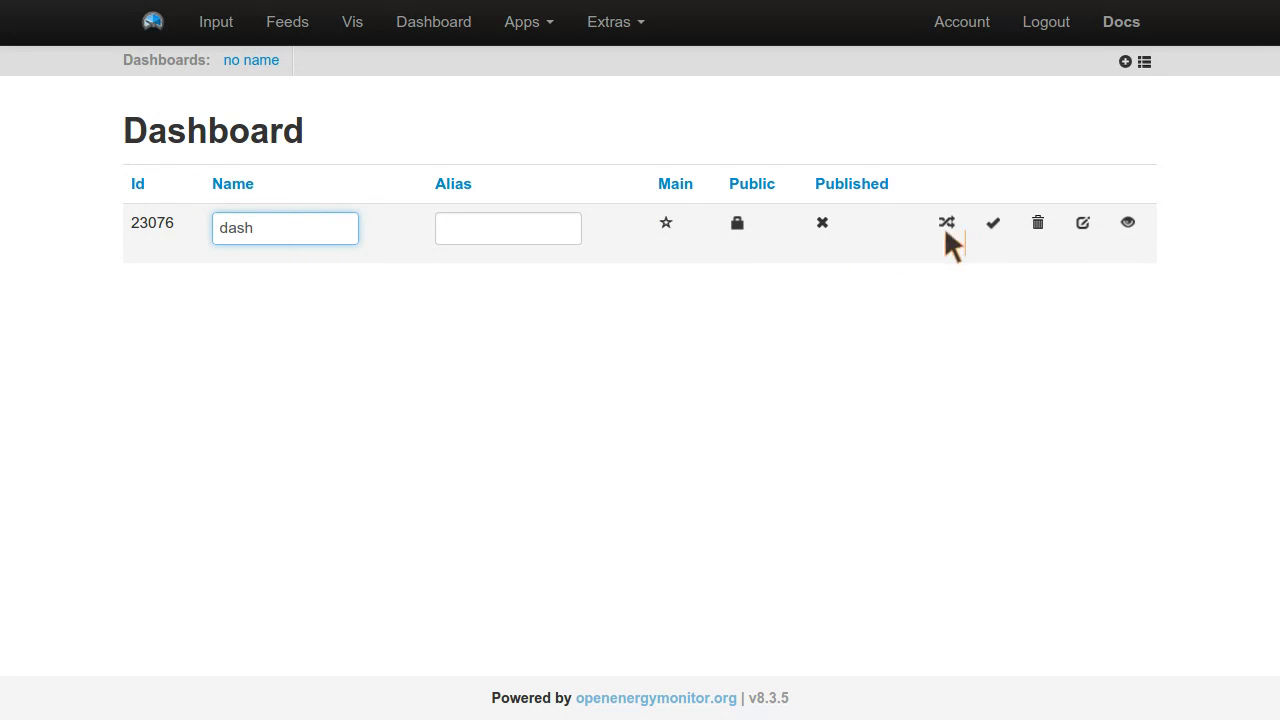
{"action": "left_click", "coordinate": [993, 223]}
{"action": "left_click", "coordinate": [685, 223]}
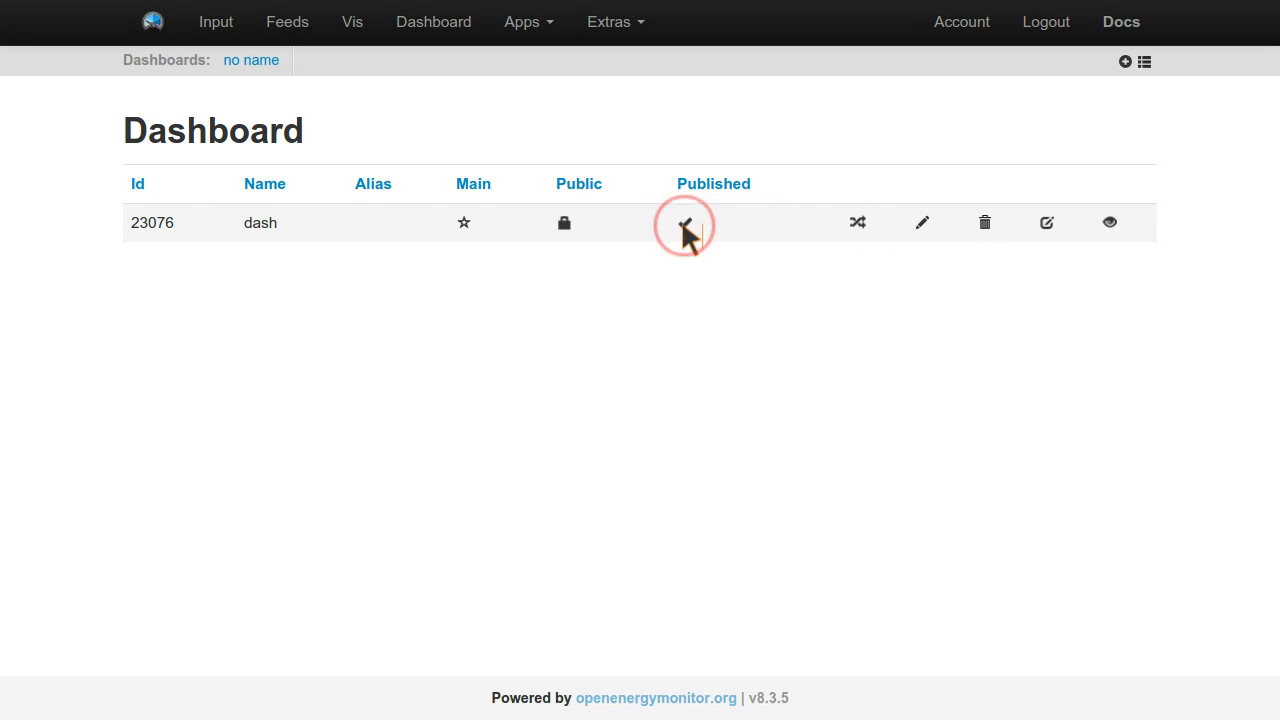
{"action": "left_click", "coordinate": [564, 225]}
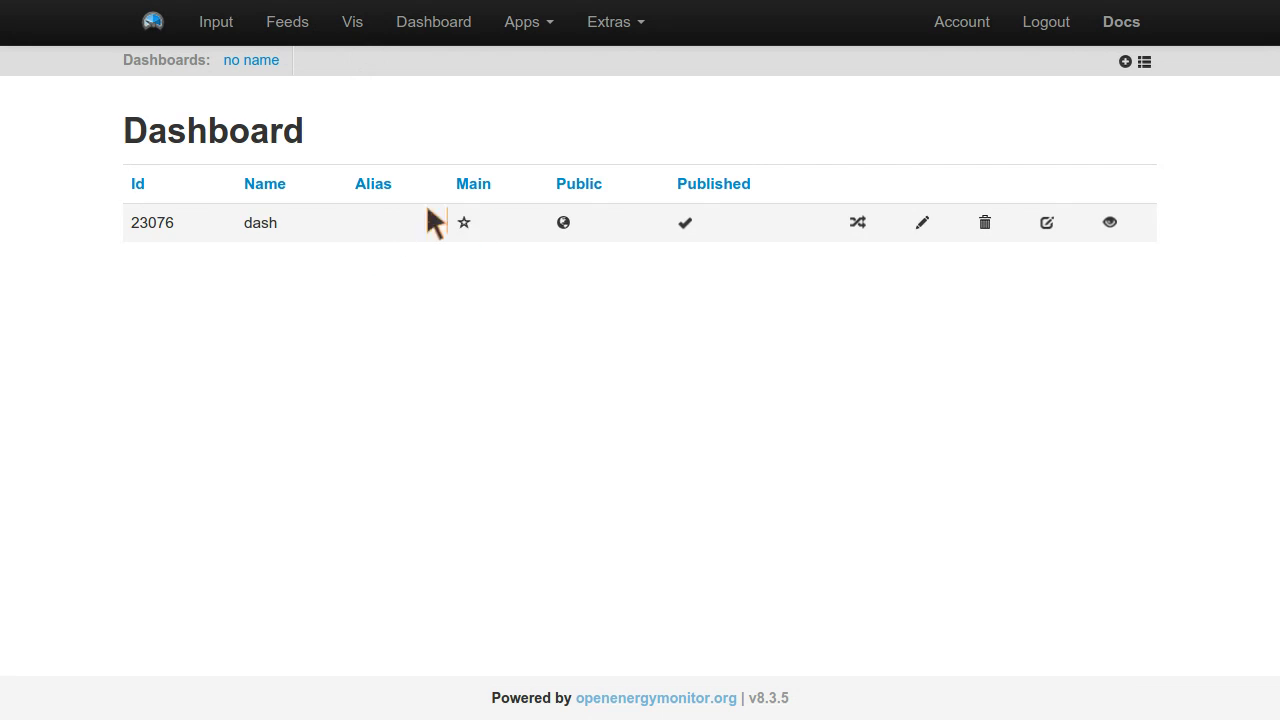
Check the public setting of the Power1 feed in the feeds list
{"action": "left_click", "coordinate": [290, 22]}
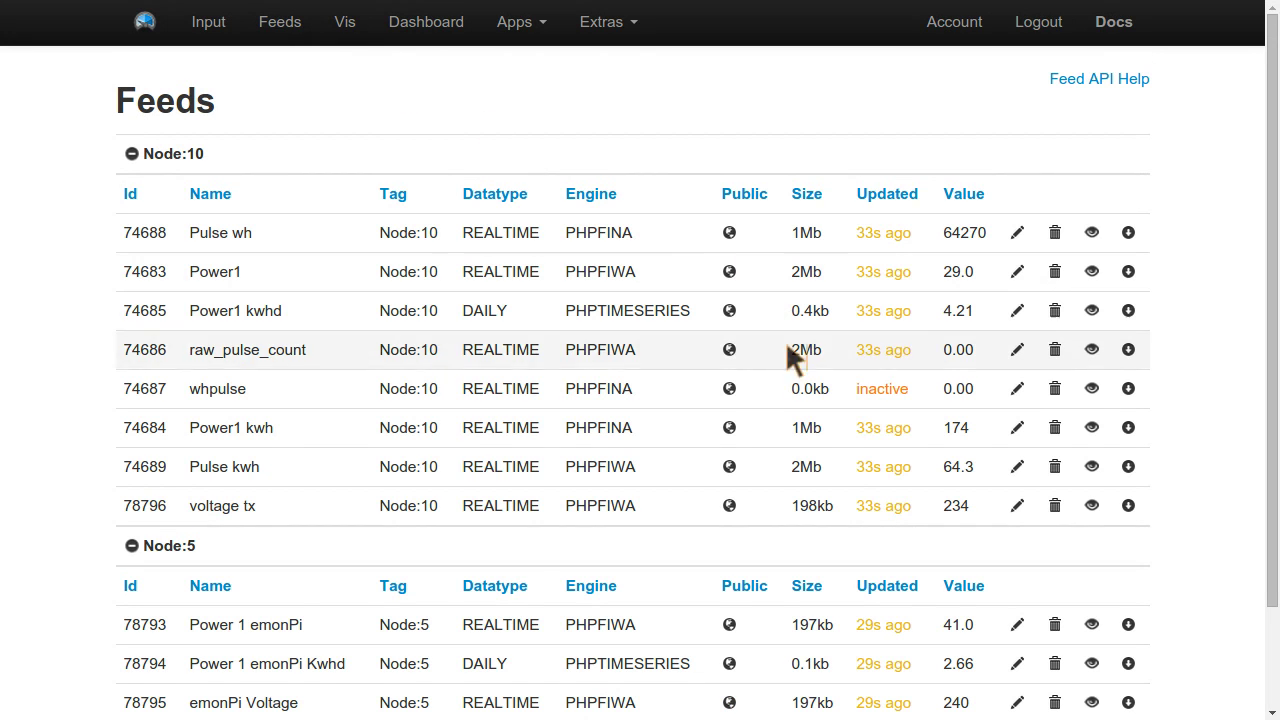
{"action": "left_click", "coordinate": [733, 280]}
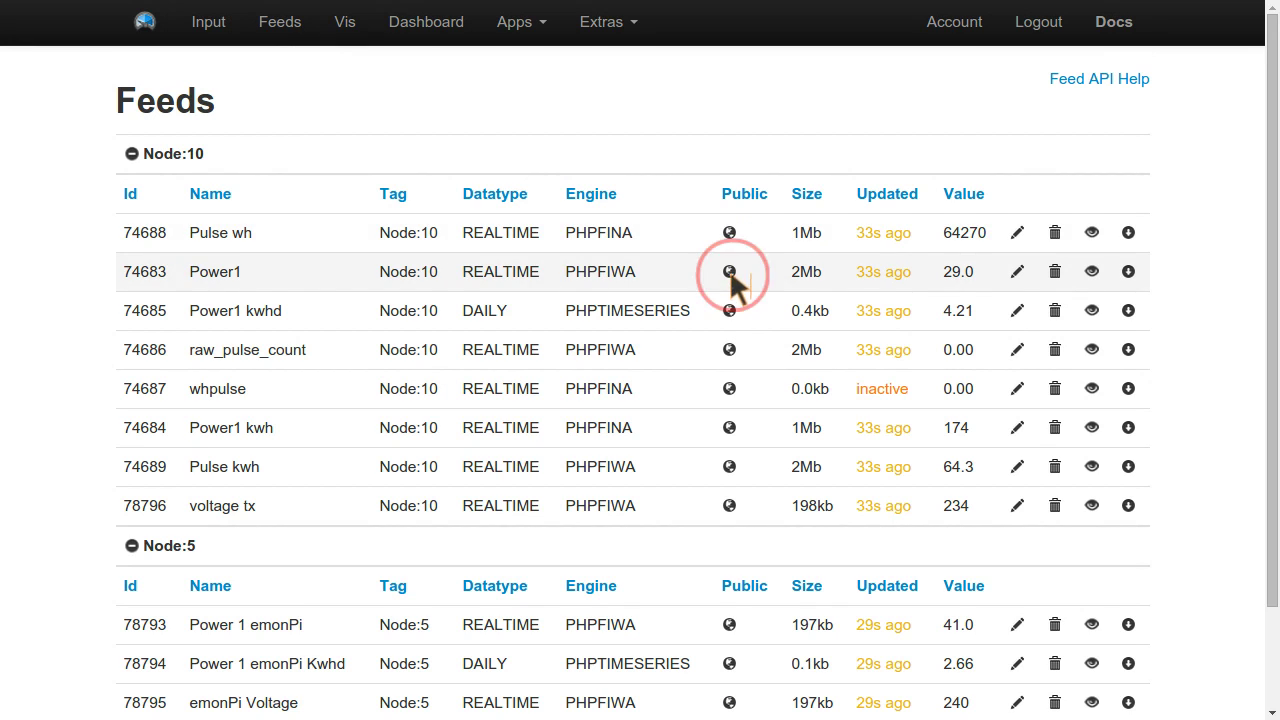
{"action": "left_click", "coordinate": [733, 279]}
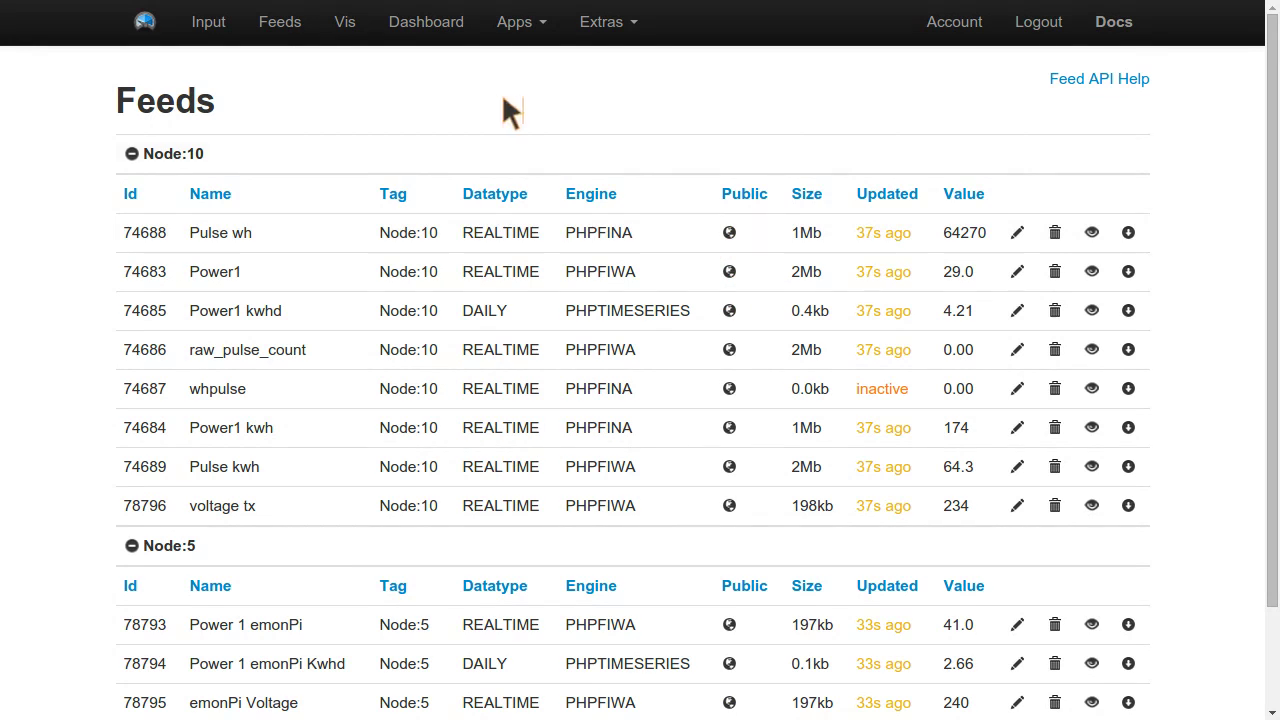
{"action": "left_click", "coordinate": [730, 273]}
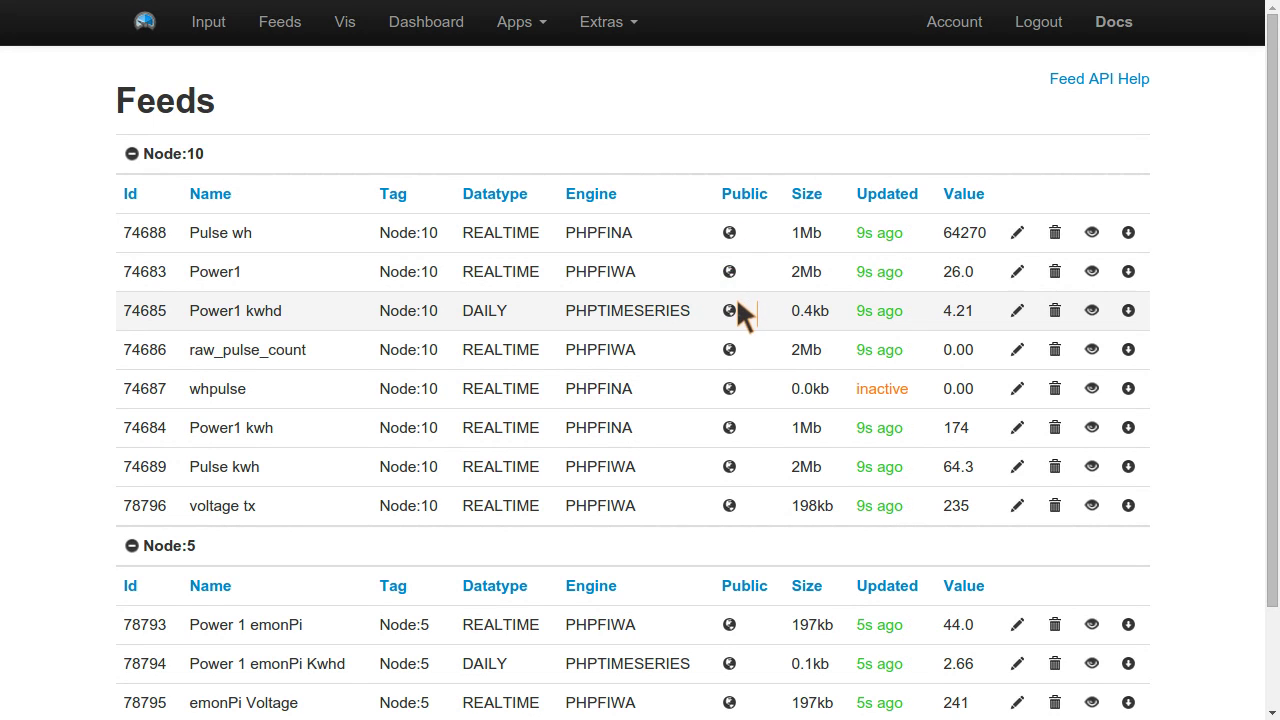
{"action": "left_click", "coordinate": [288, 24]}
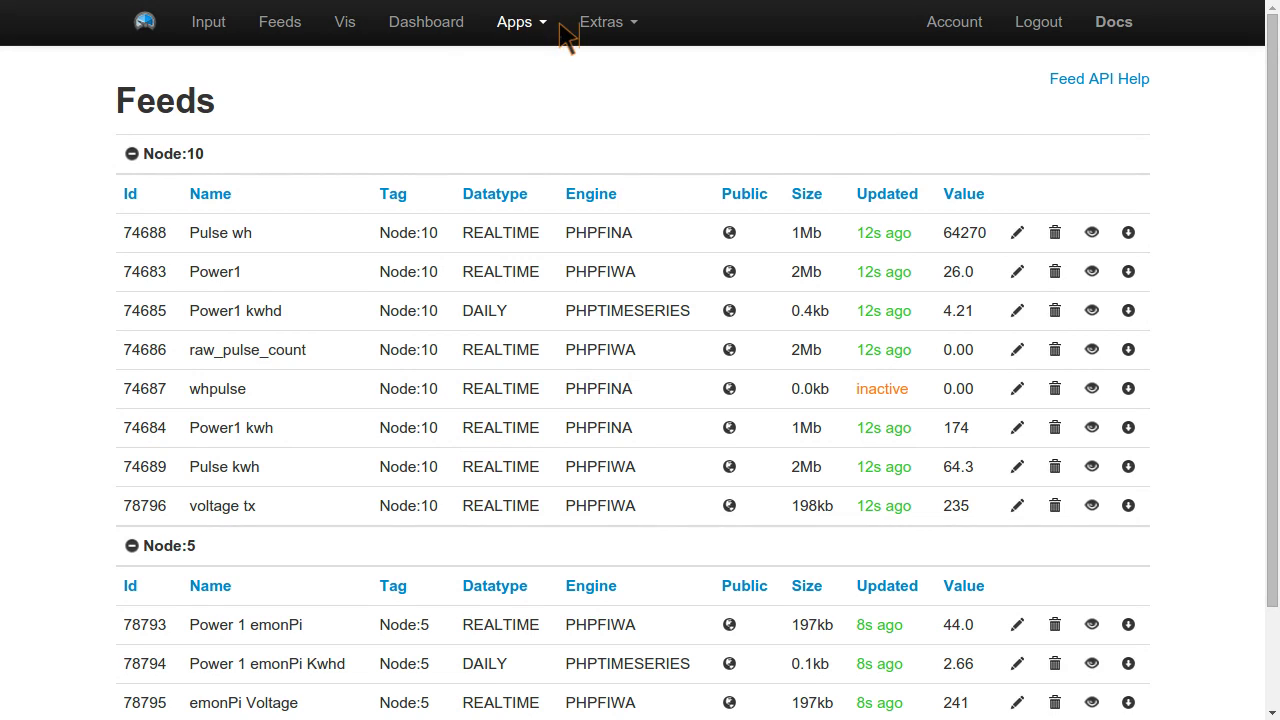
View the dash dashboard from the dashboard list and try the bargraph's time navigation
{"action": "left_click", "coordinate": [457, 28]}
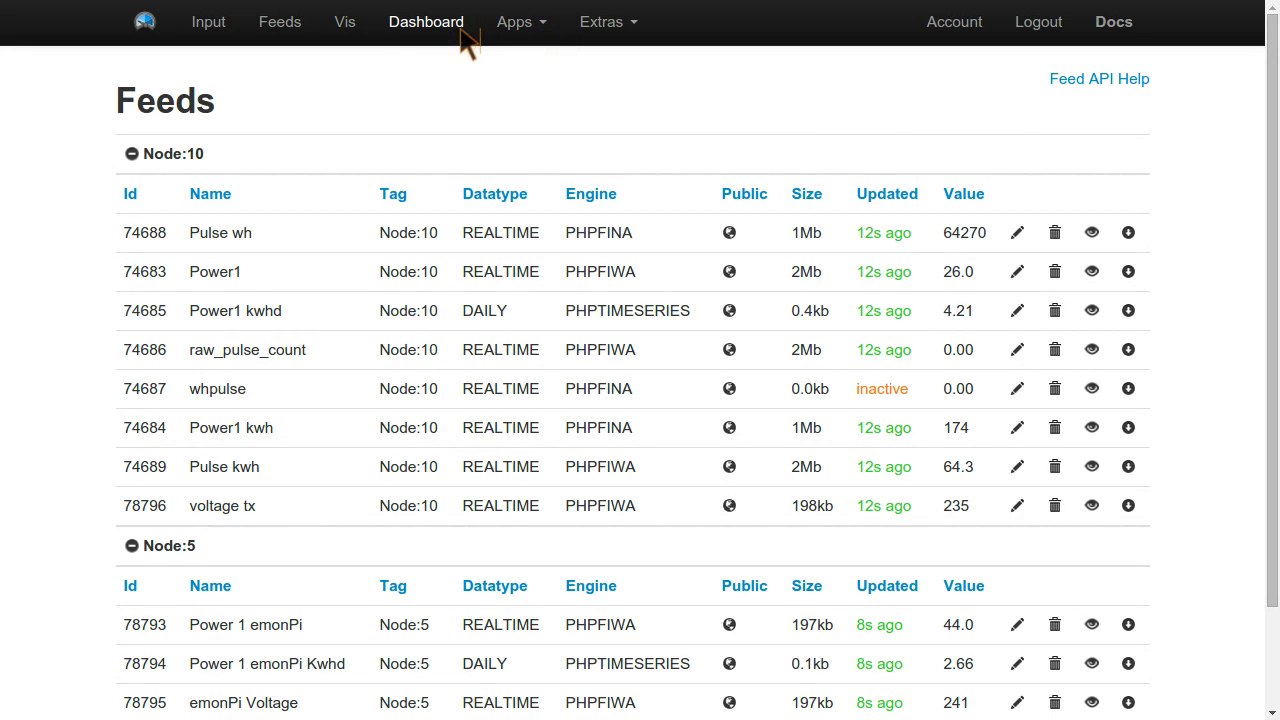
{"action": "left_click", "coordinate": [1108, 228]}
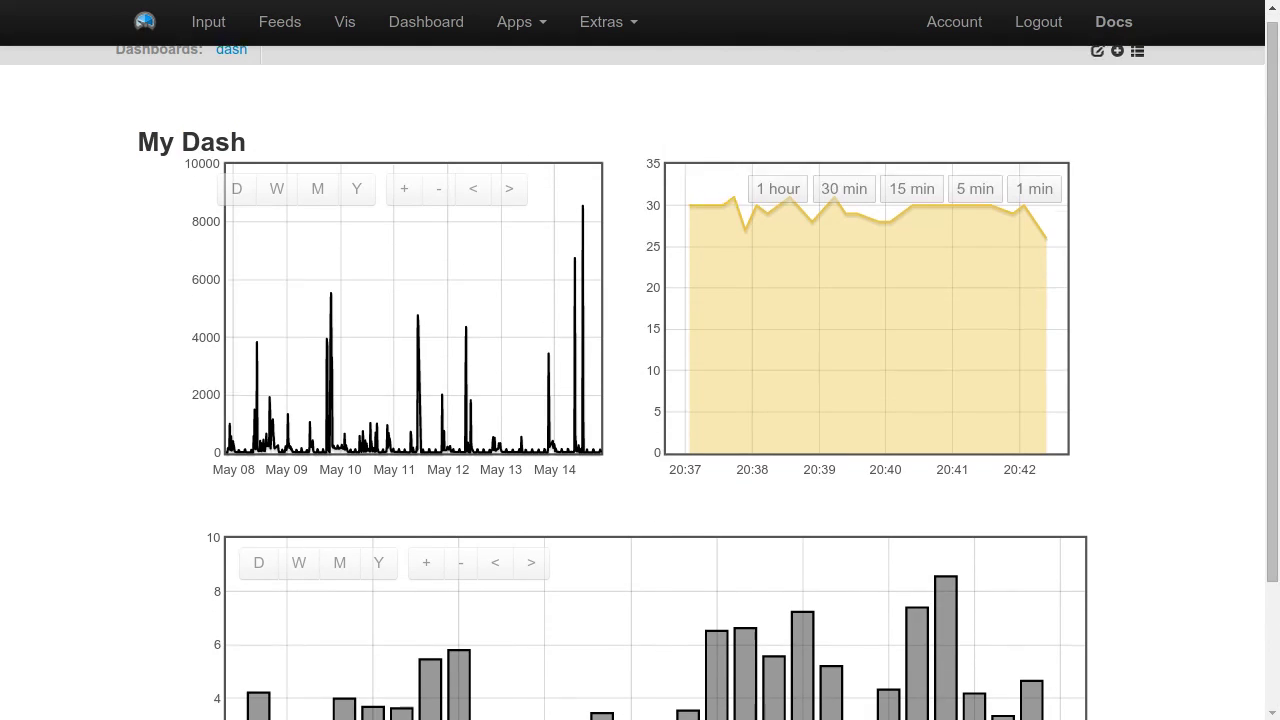
{"action": "scroll", "coordinate": [472, 345], "scroll_direction": "down", "scroll_amount": 3}
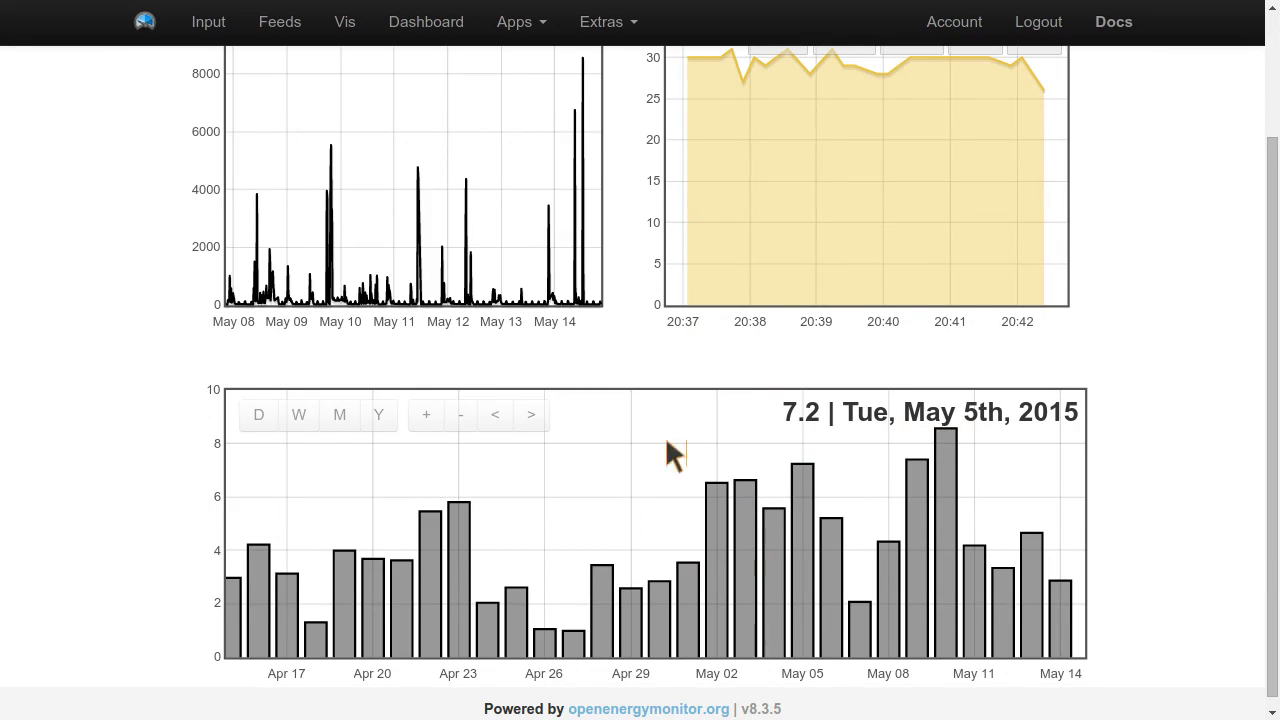
{"action": "left_click", "coordinate": [500, 416]}
{"action": "scroll", "coordinate": [543, 349], "scroll_direction": "up", "scroll_amount": 3}
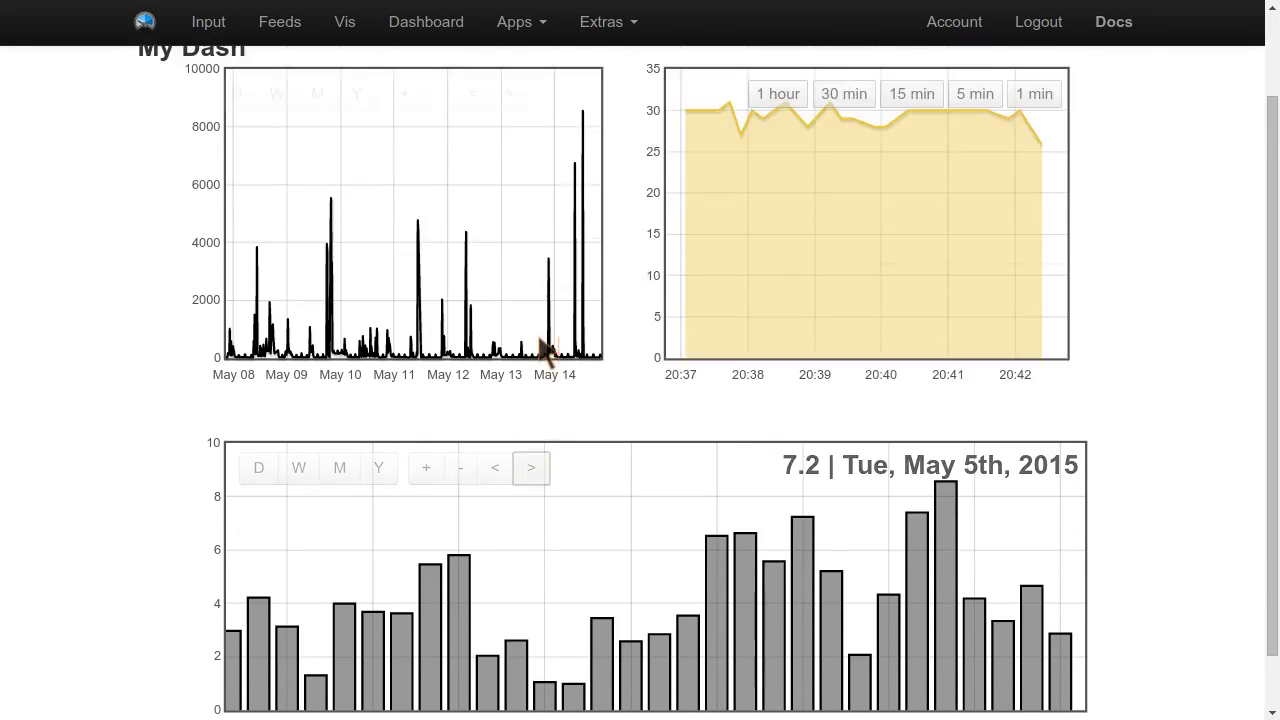
Zoom into part of the rawdata graph's timeline, zoom back out and shift it to earlier dates
{"action": "left_click_drag", "start_coordinate": [380, 371], "coordinate": [452, 405]}
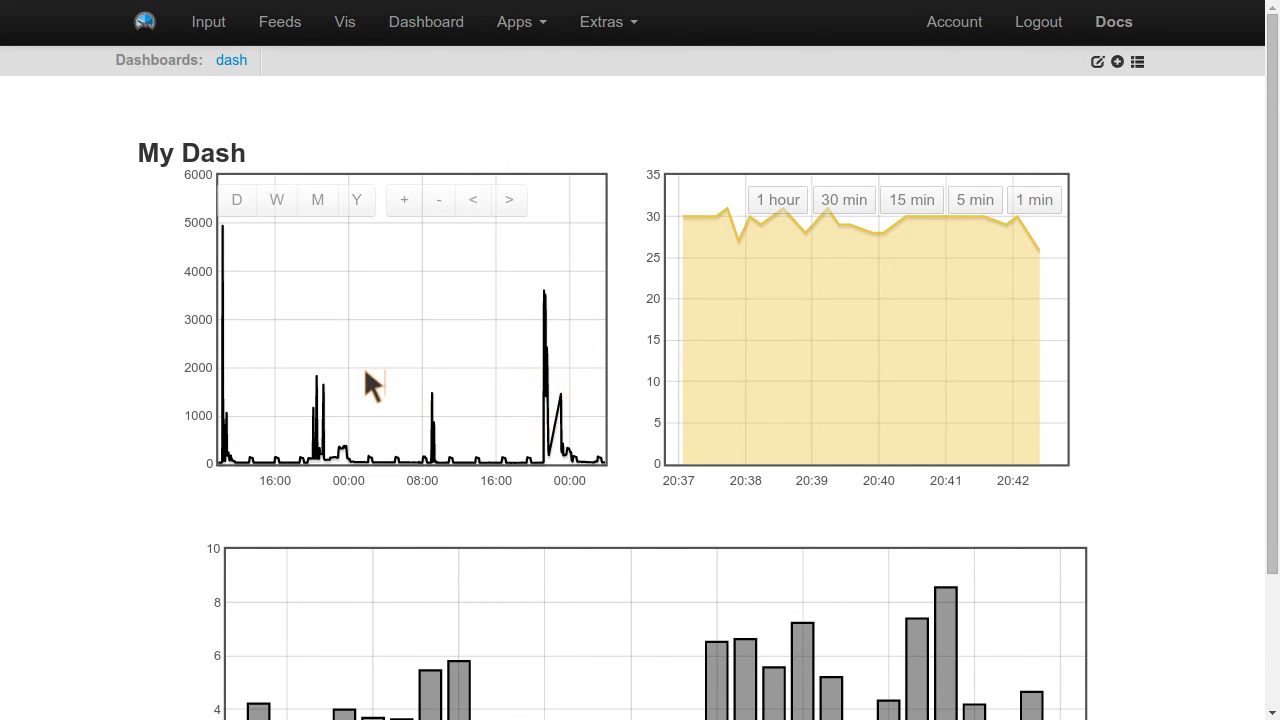
{"action": "left_click", "coordinate": [440, 201]}
{"action": "left_click", "coordinate": [440, 202]}
{"action": "left_click", "coordinate": [482, 203]}
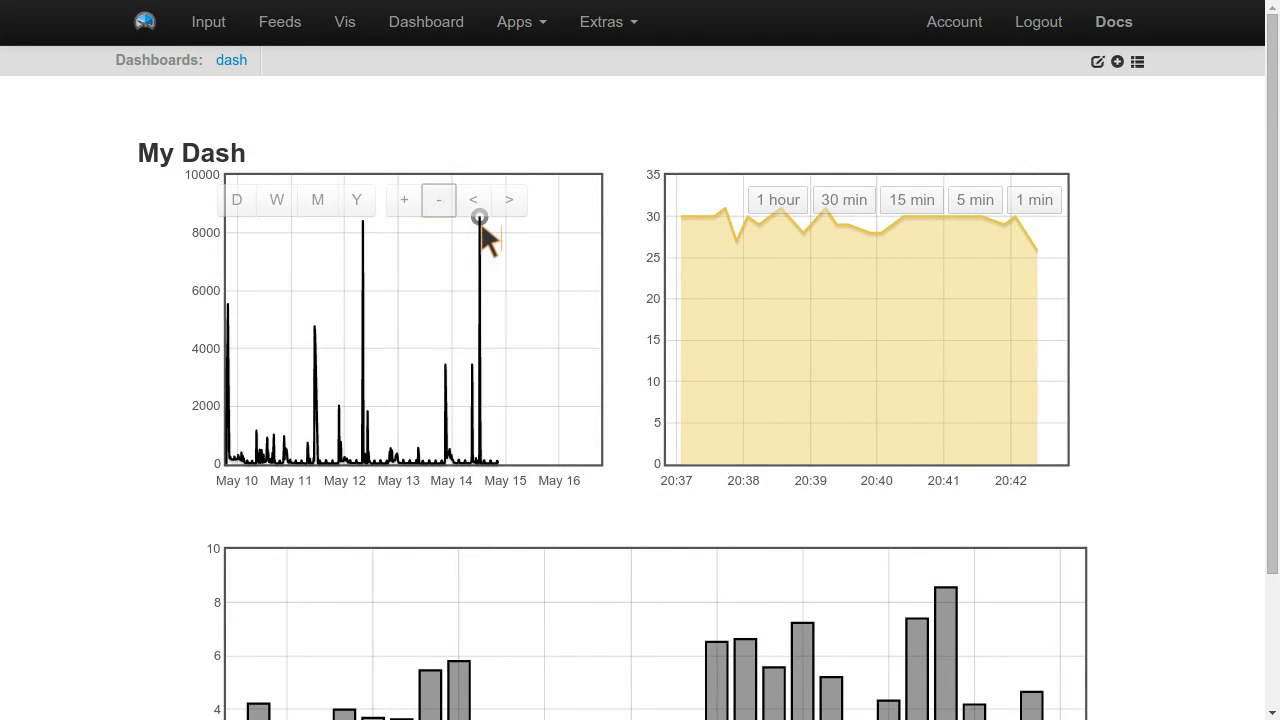
Shift the rawdata graph to earlier dates and look over the daily bargraph on the dashboard
{"action": "left_click", "coordinate": [484, 197]}
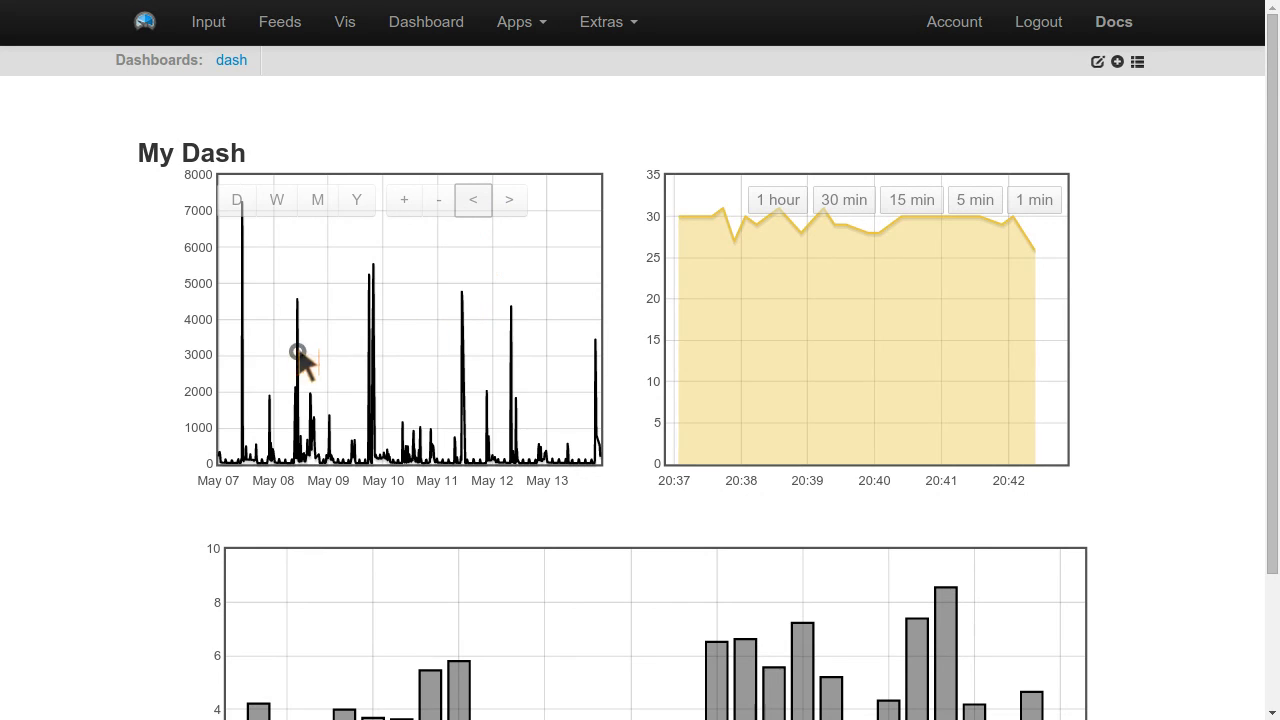
{"action": "scroll", "coordinate": [340, 357], "scroll_direction": "down", "scroll_amount": 2}
{"action": "scroll", "coordinate": [341, 356], "scroll_direction": "up", "scroll_amount": 2}
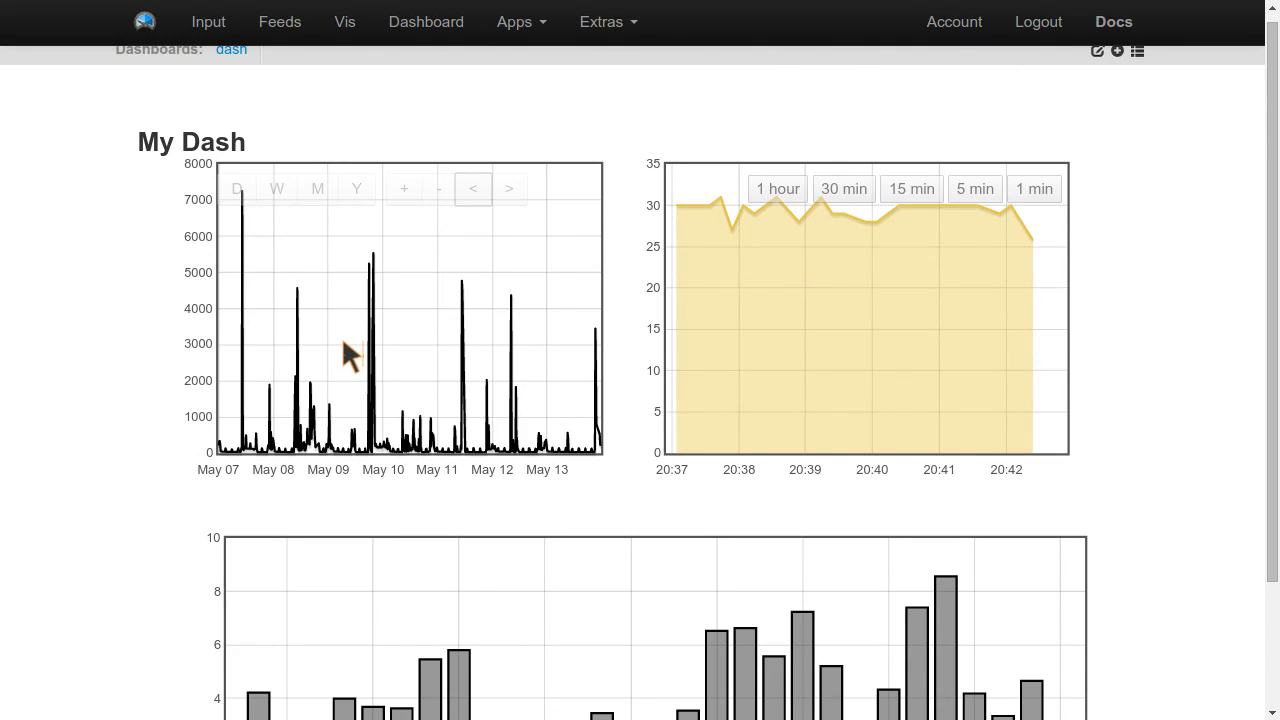
{"action": "scroll", "coordinate": [341, 336], "scroll_direction": "down", "scroll_amount": 1}
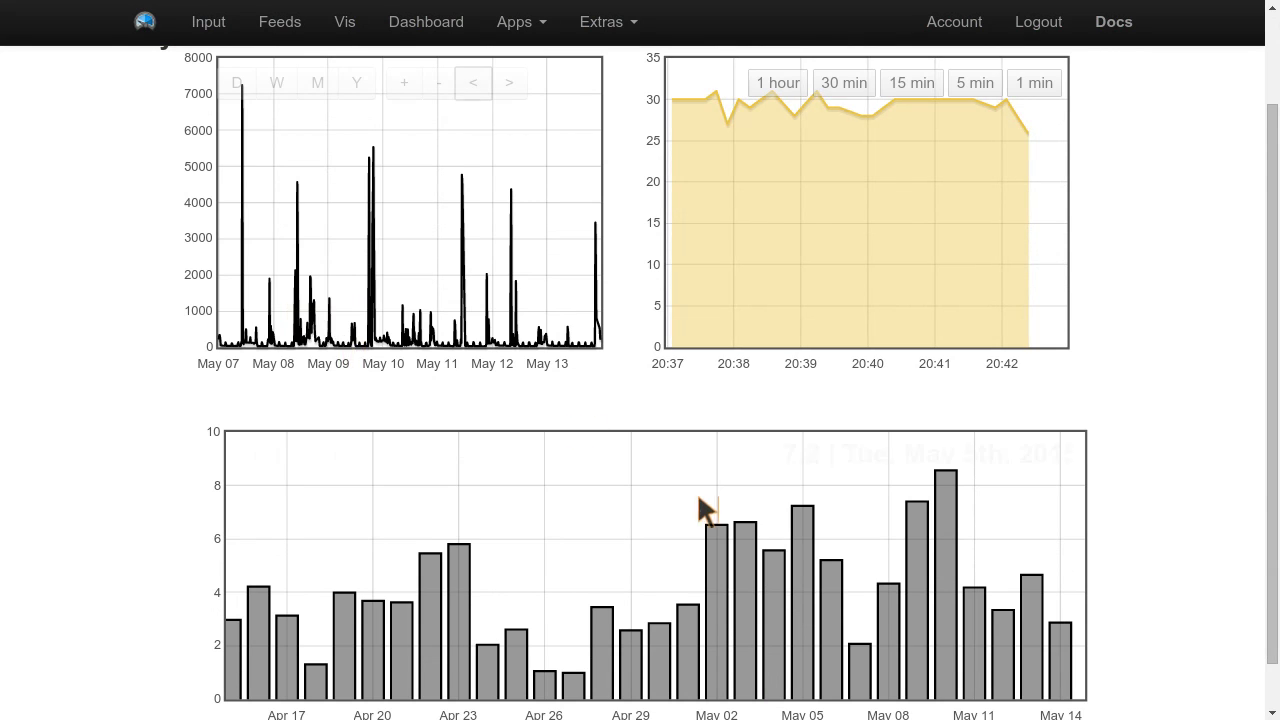
{"action": "scroll", "coordinate": [700, 509], "scroll_direction": "up", "scroll_amount": 1}
Open the My Electric app and save its configuration with the Power1 power feed, Power1 kwh bar graph feed and Watt hours elapsed type
{"action": "left_click", "coordinate": [530, 30]}
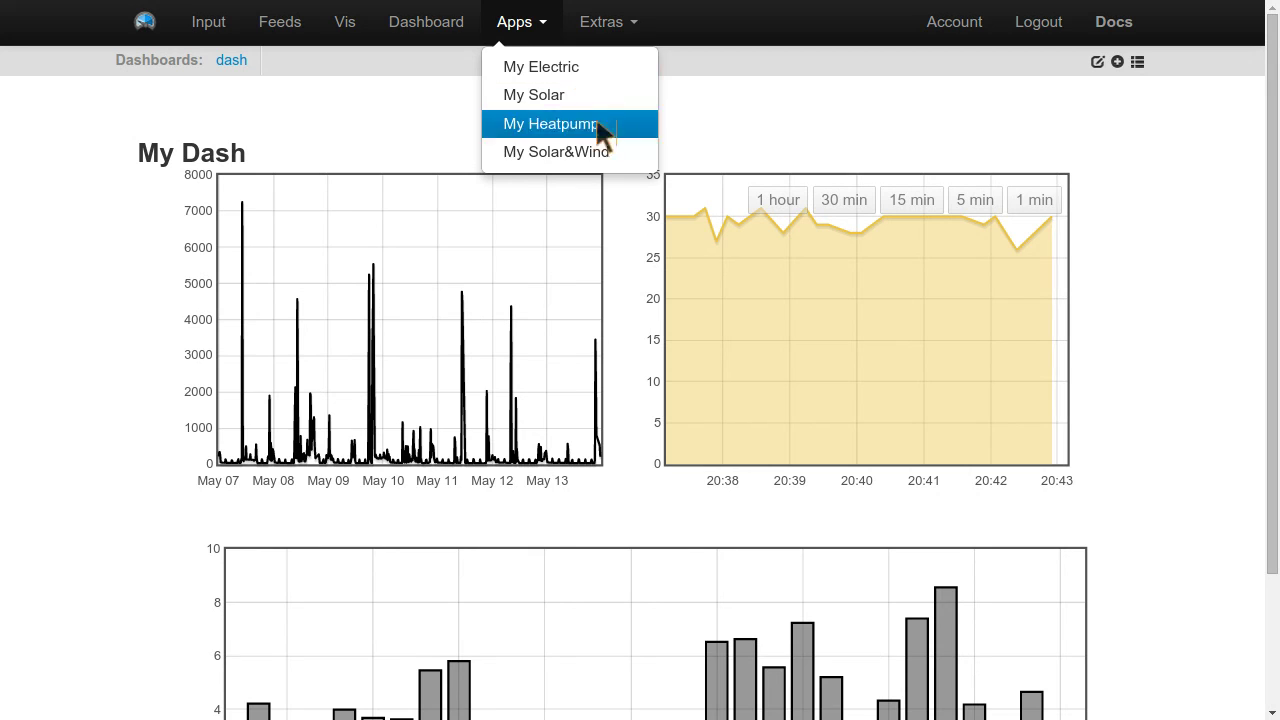
{"action": "left_click", "coordinate": [573, 68]}
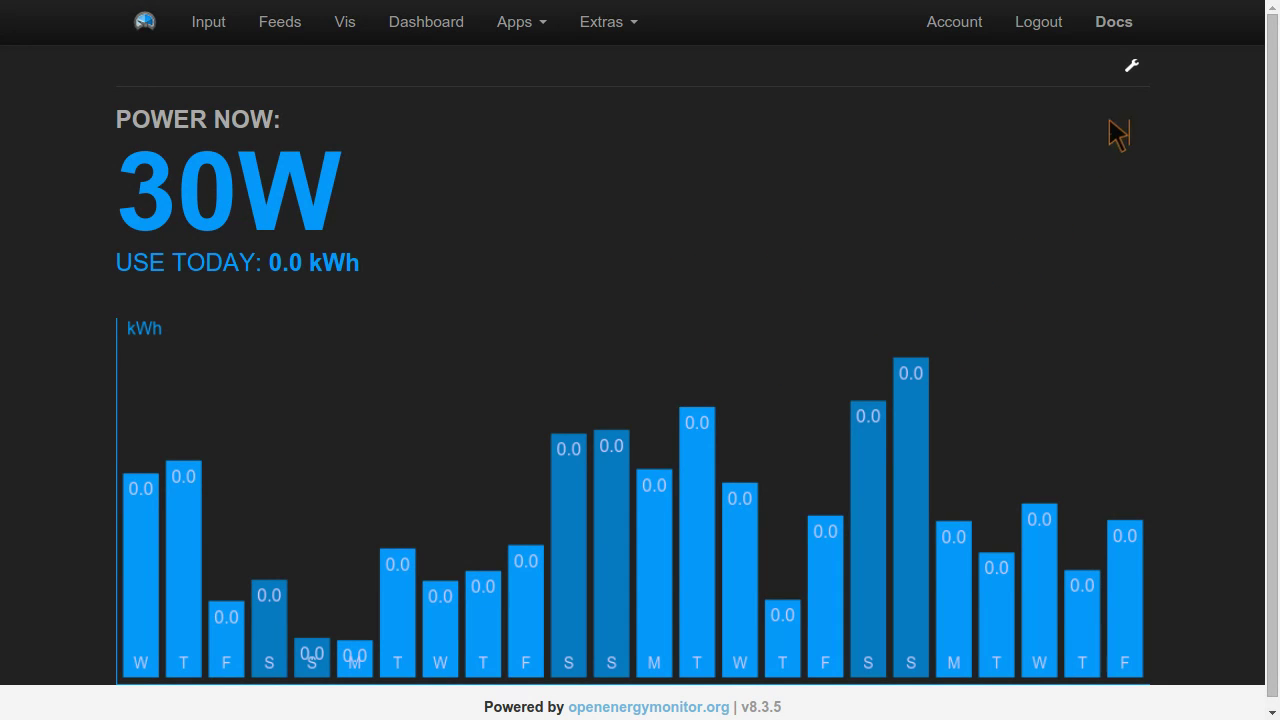
{"action": "left_click", "coordinate": [1133, 68]}
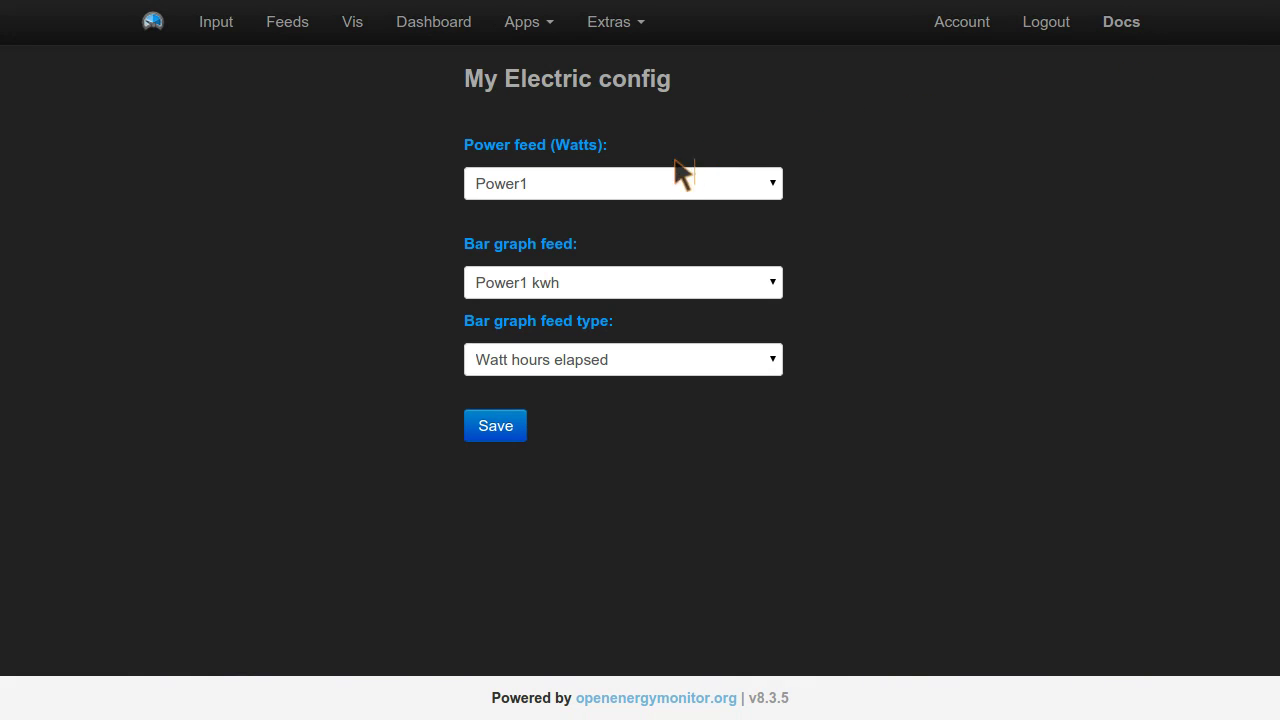
{"action": "left_click", "coordinate": [568, 196]}
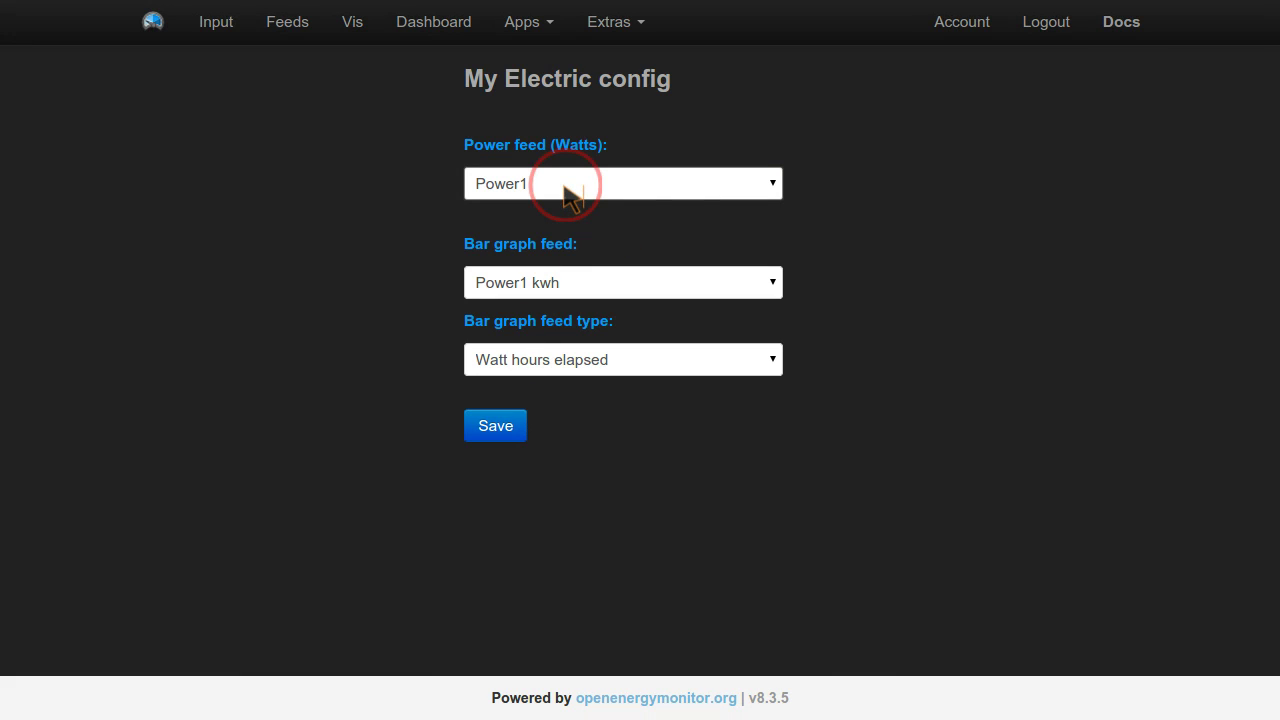
{"action": "left_click", "coordinate": [549, 283]}
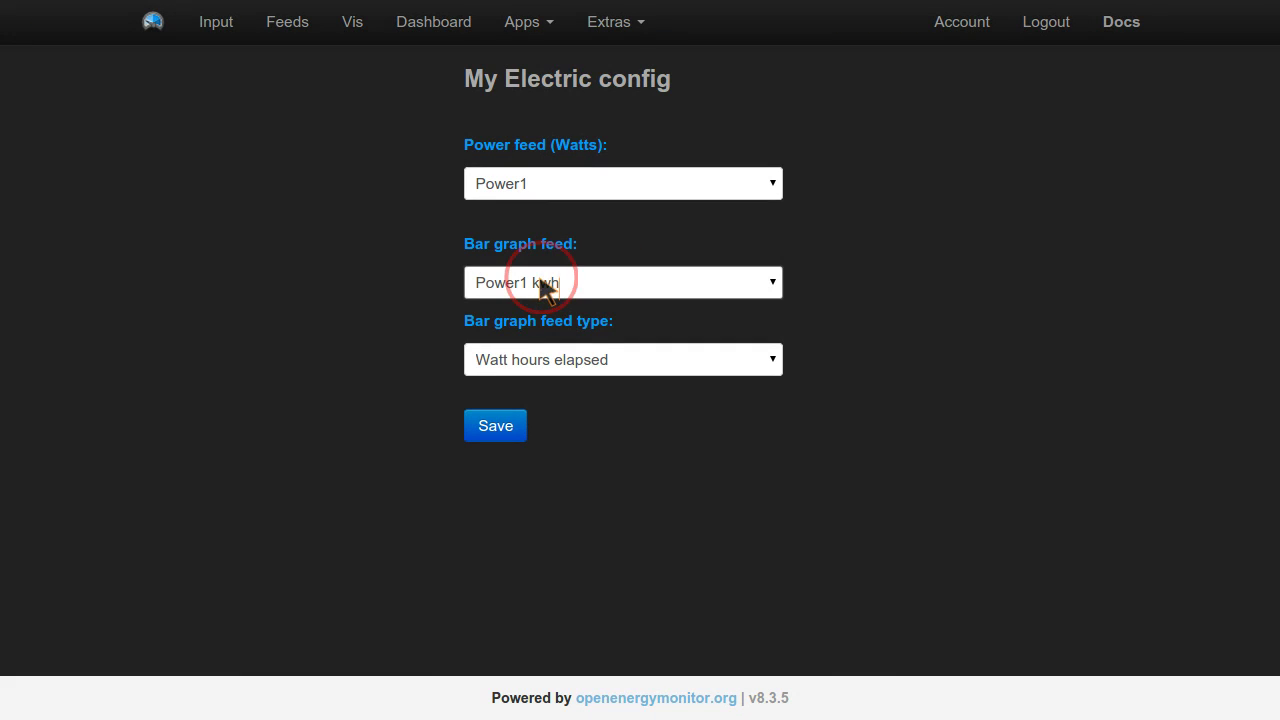
{"action": "left_click", "coordinate": [114, 34]}
{"action": "left_click", "coordinate": [500, 426]}
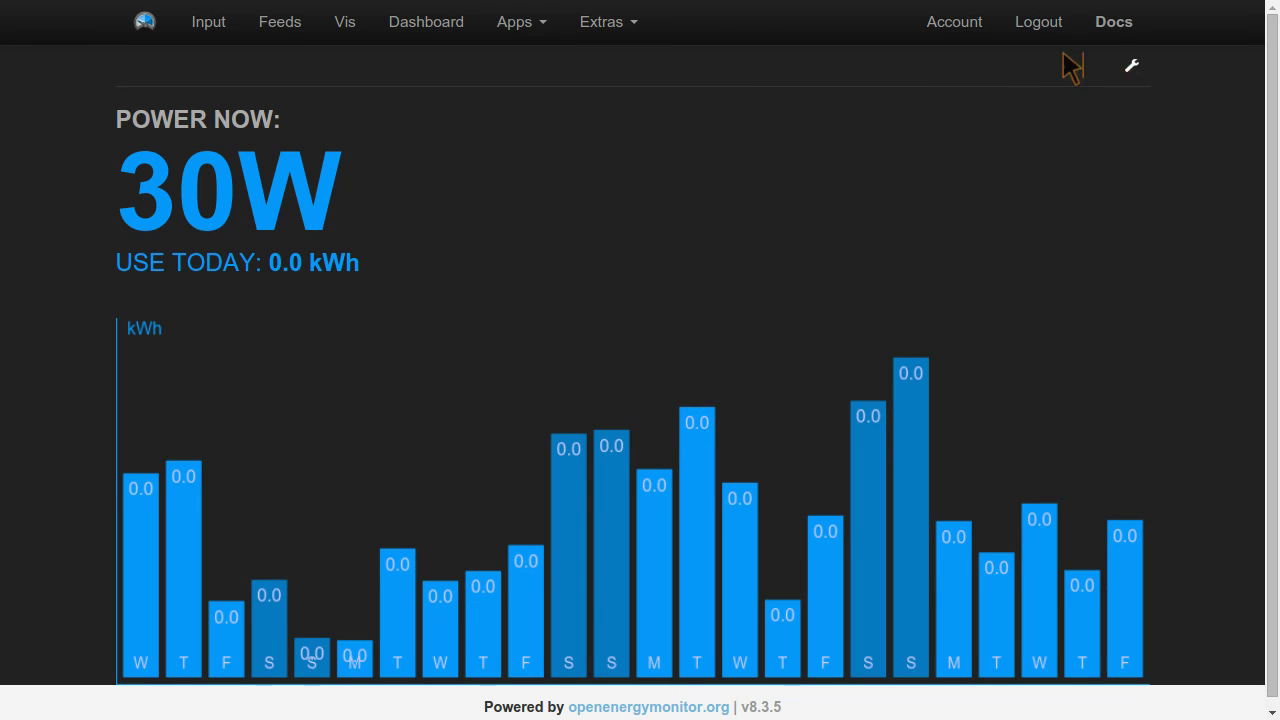
Open the My Solar app and check its electricity consumption and solar generation feed settings
{"action": "left_click", "coordinate": [521, 22]}
{"action": "left_click", "coordinate": [534, 72]}
{"action": "left_click", "coordinate": [522, 22]}
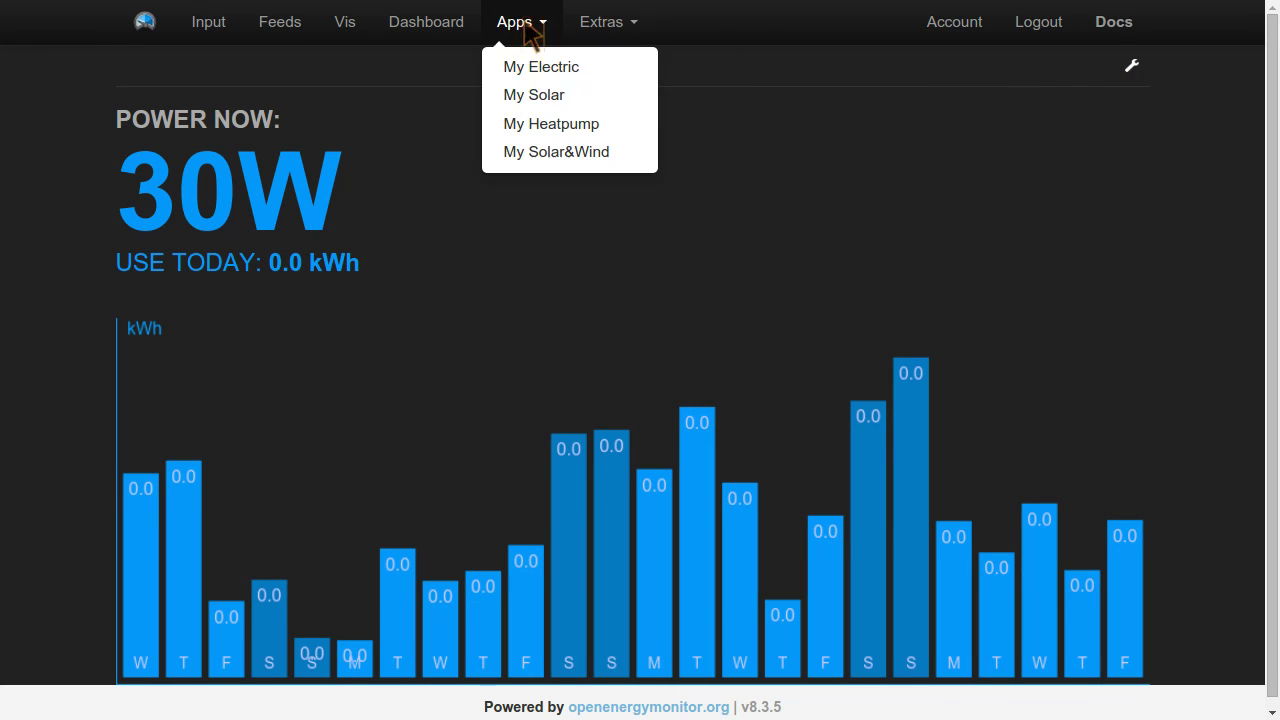
{"action": "left_click", "coordinate": [543, 97]}
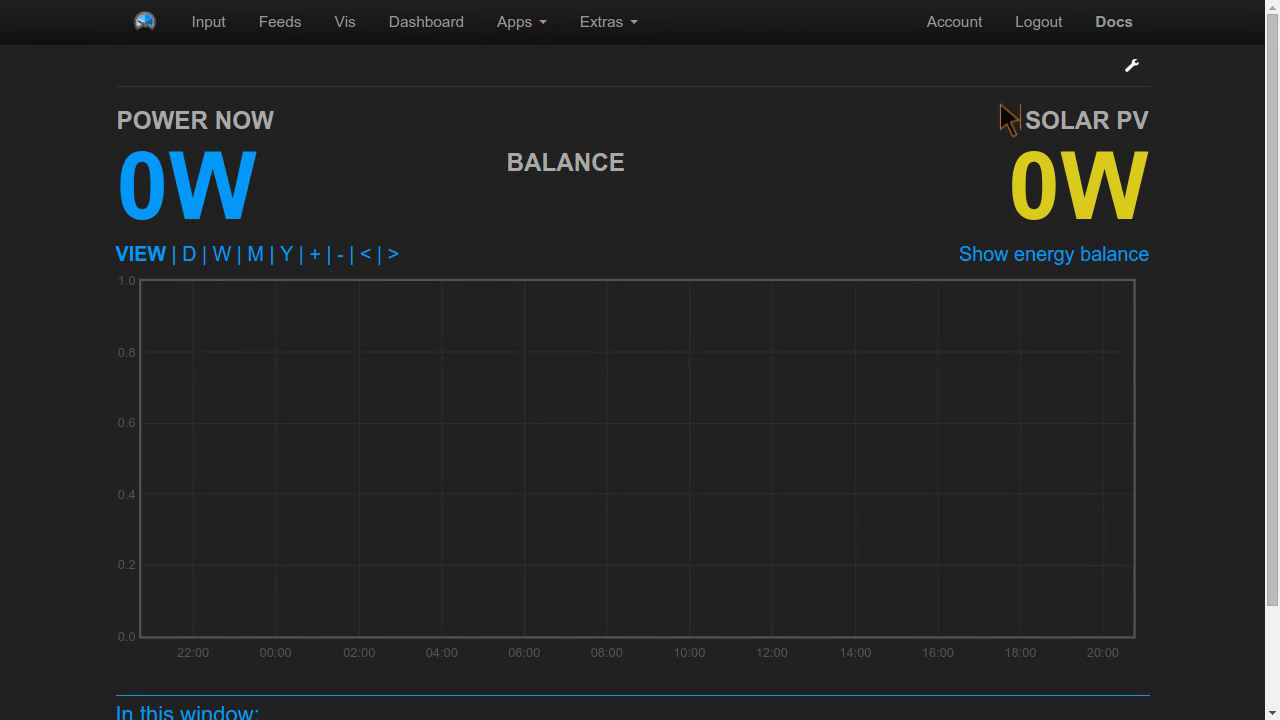
{"action": "left_click", "coordinate": [1137, 74]}
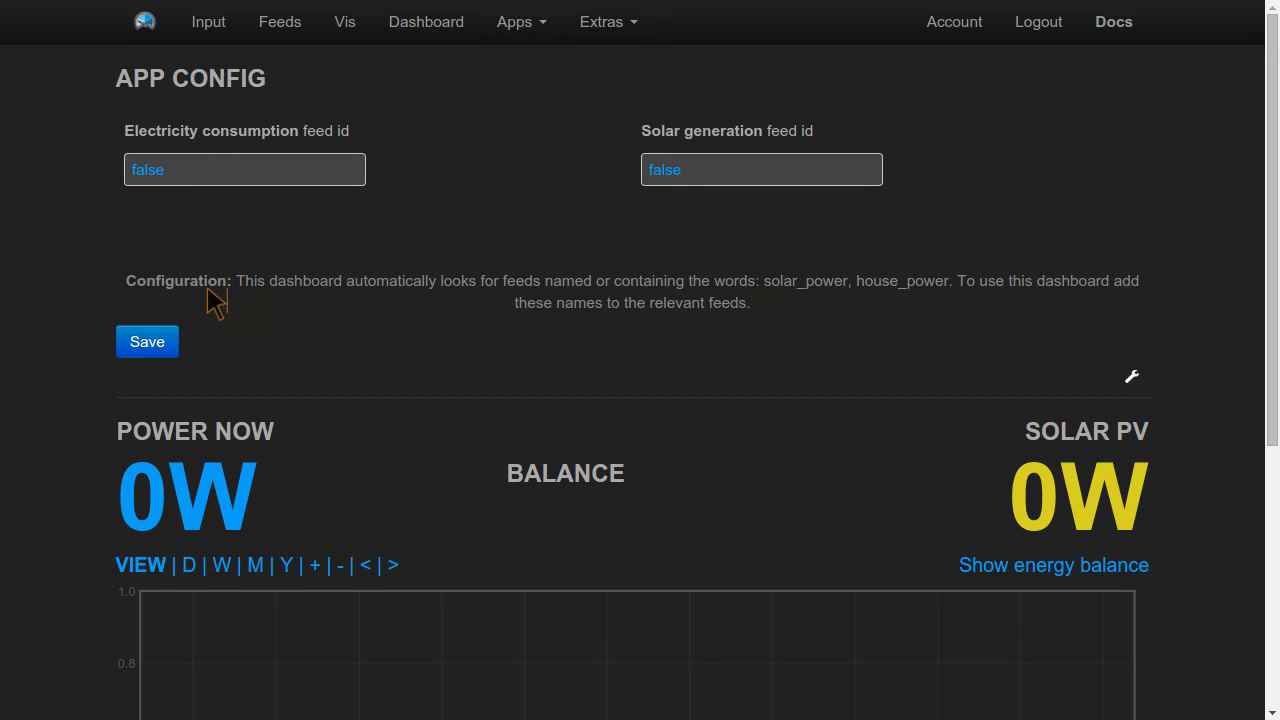
{"action": "left_click", "coordinate": [145, 343]}
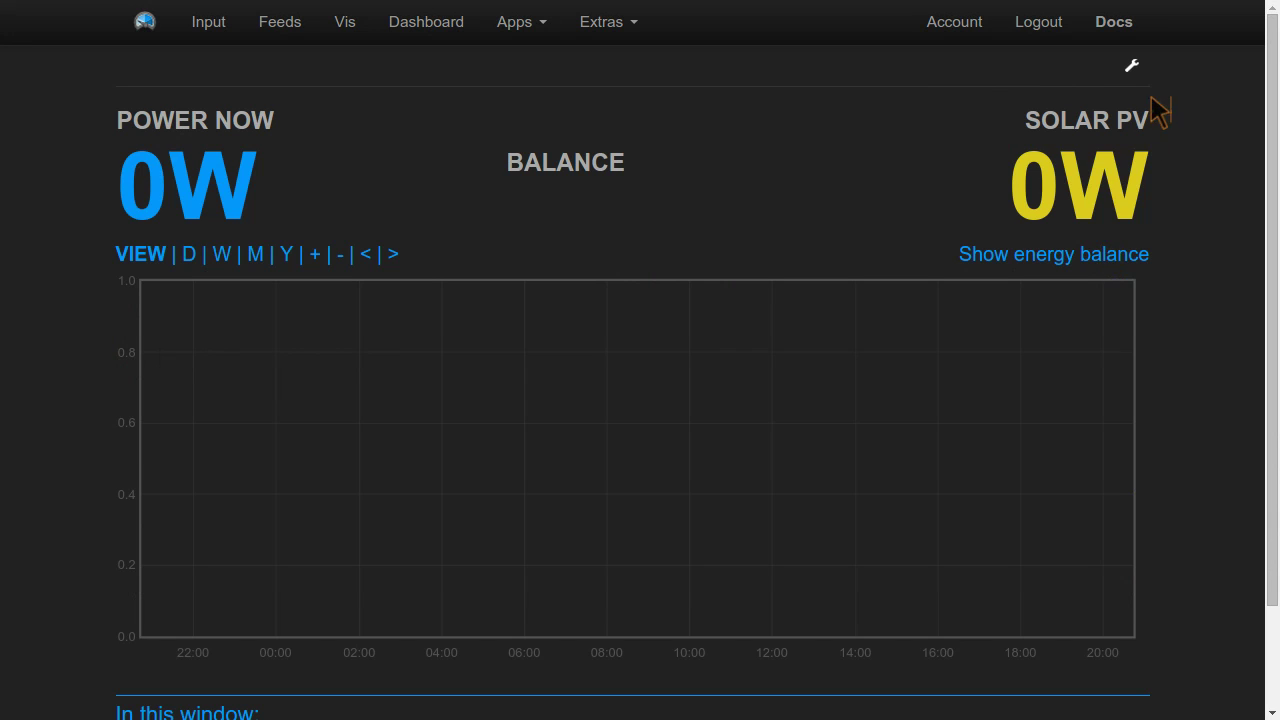
{"action": "left_click", "coordinate": [1131, 66]}
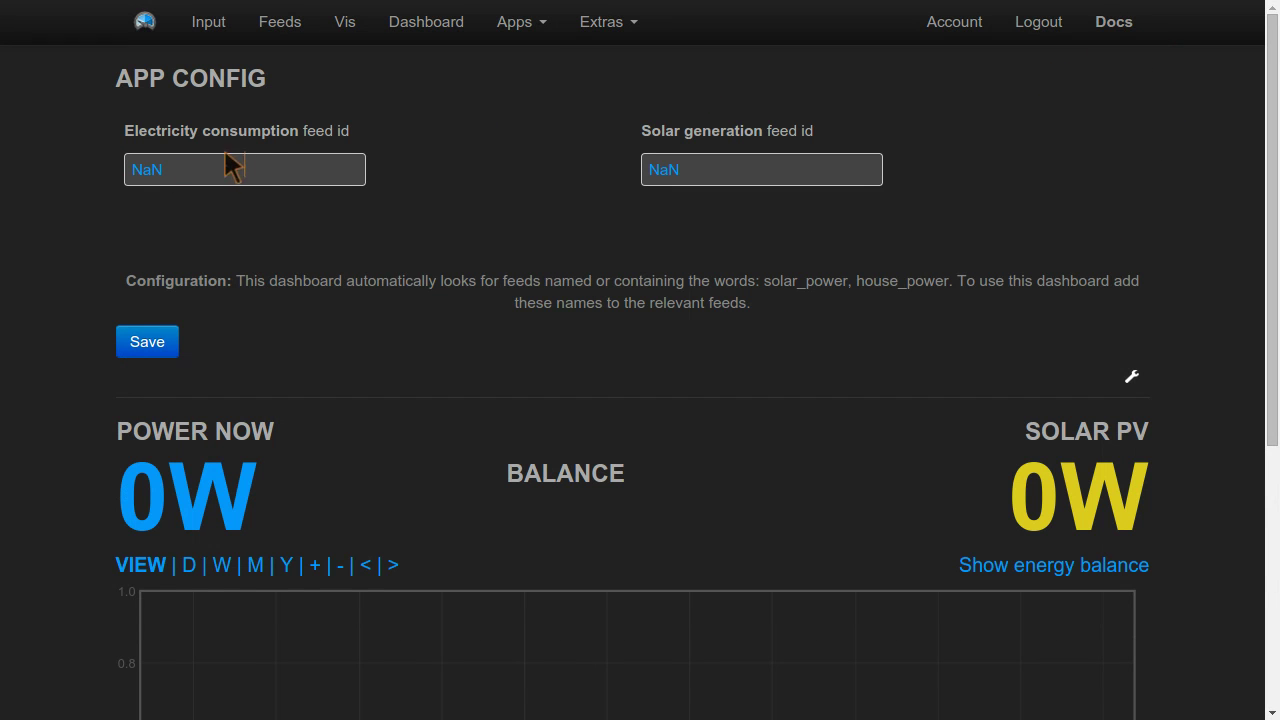
Select the id of the Power1 feed in the feeds list
{"action": "left_click", "coordinate": [280, 22]}
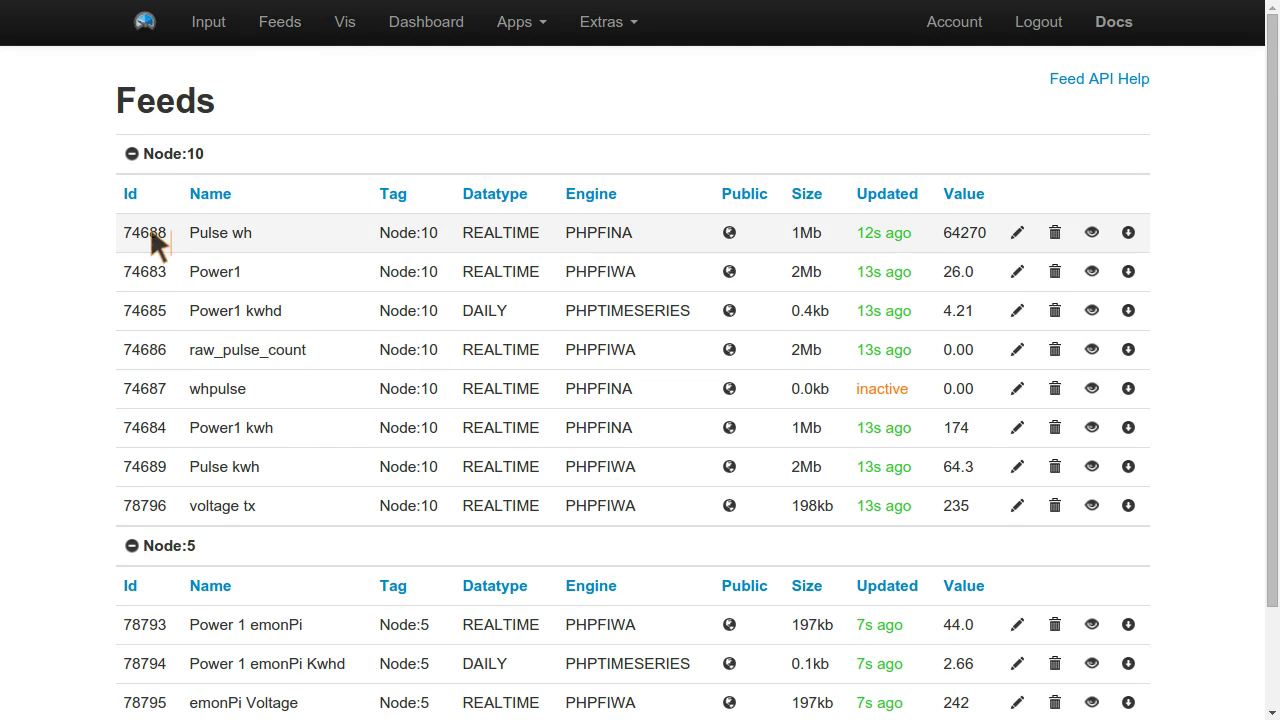
{"action": "double_click", "coordinate": [163, 270]}
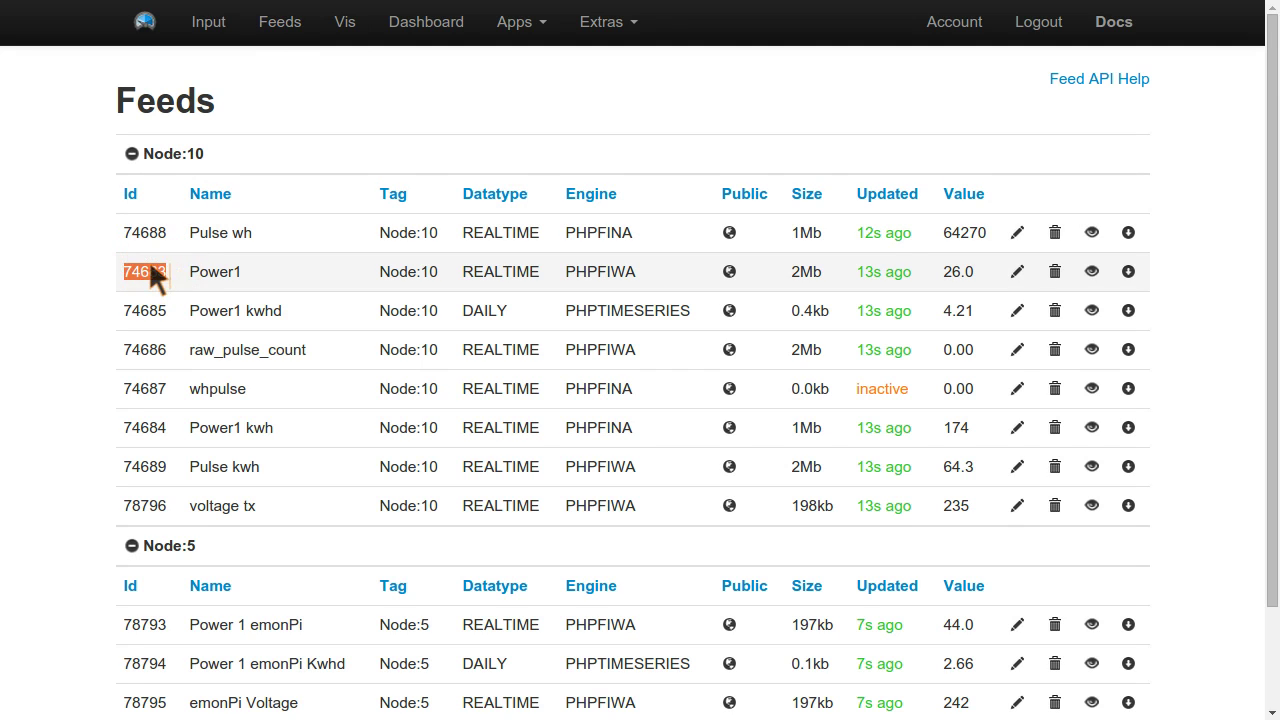
{"action": "left_click", "coordinate": [630, 24]}
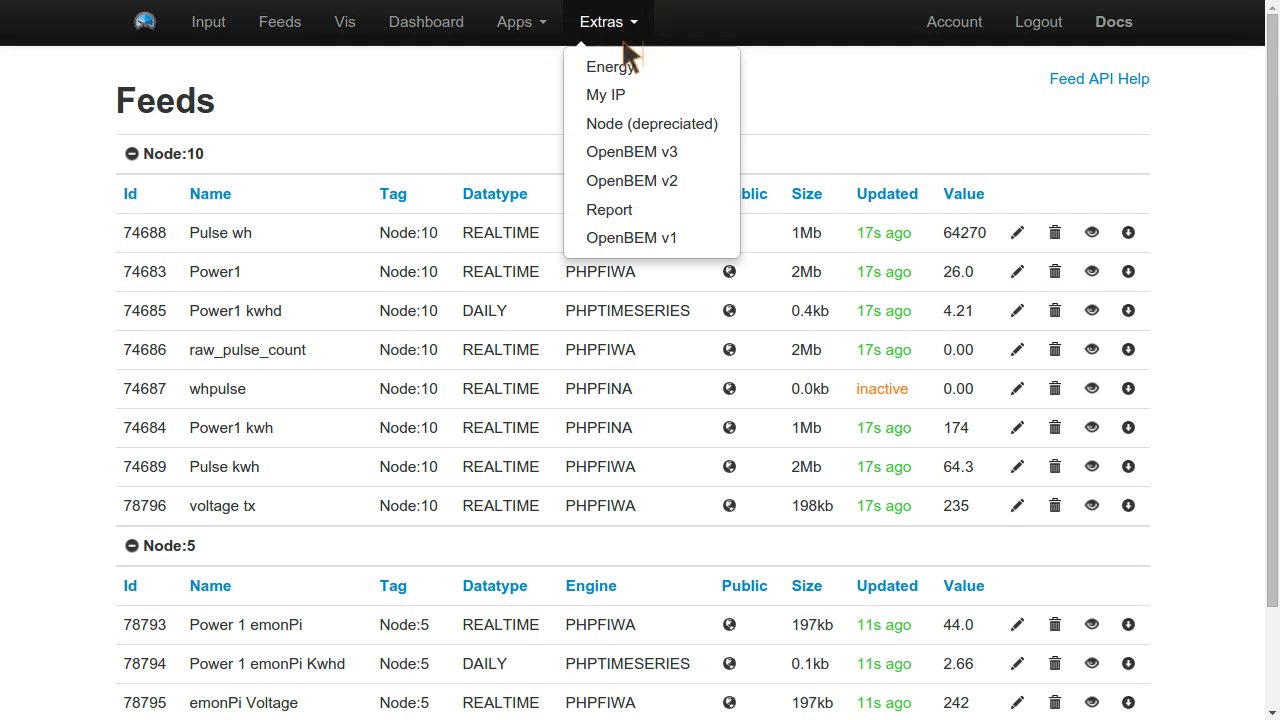
Set the My Solar app's electricity consumption feed id to 74683 and save the configuration
{"action": "left_click", "coordinate": [519, 22]}
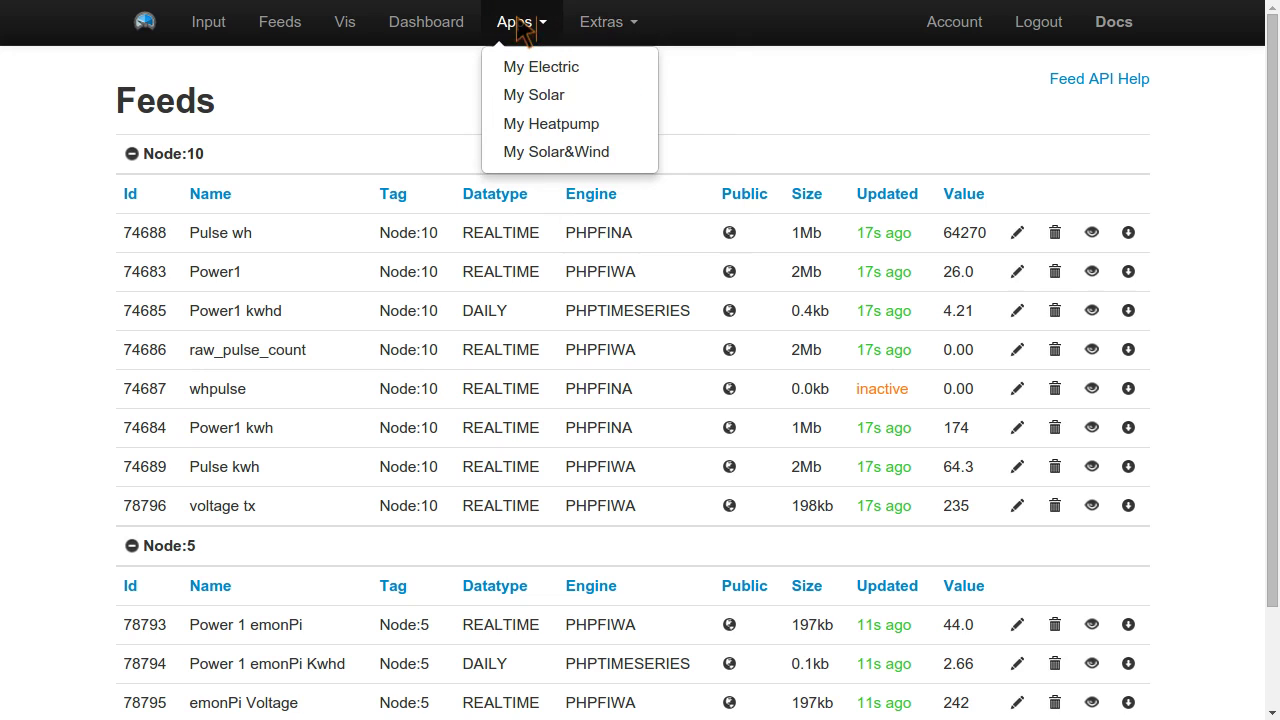
{"action": "left_click", "coordinate": [546, 100]}
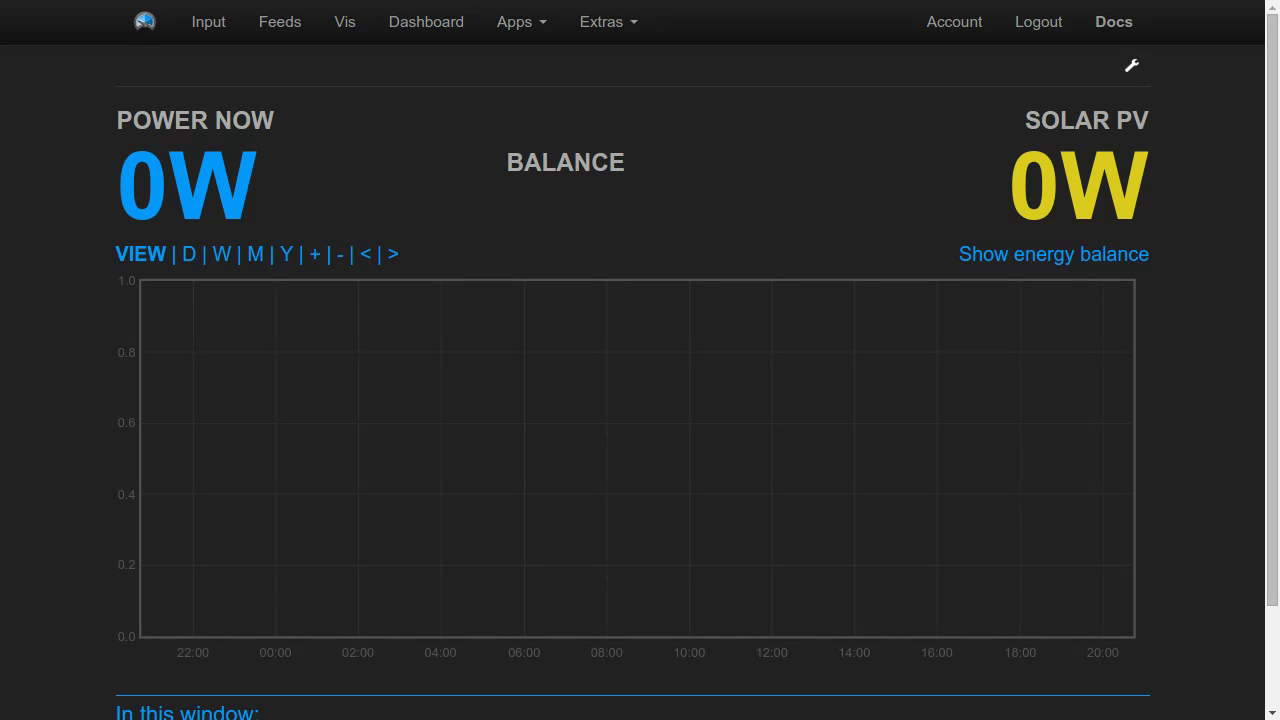
{"action": "left_click", "coordinate": [1131, 64]}
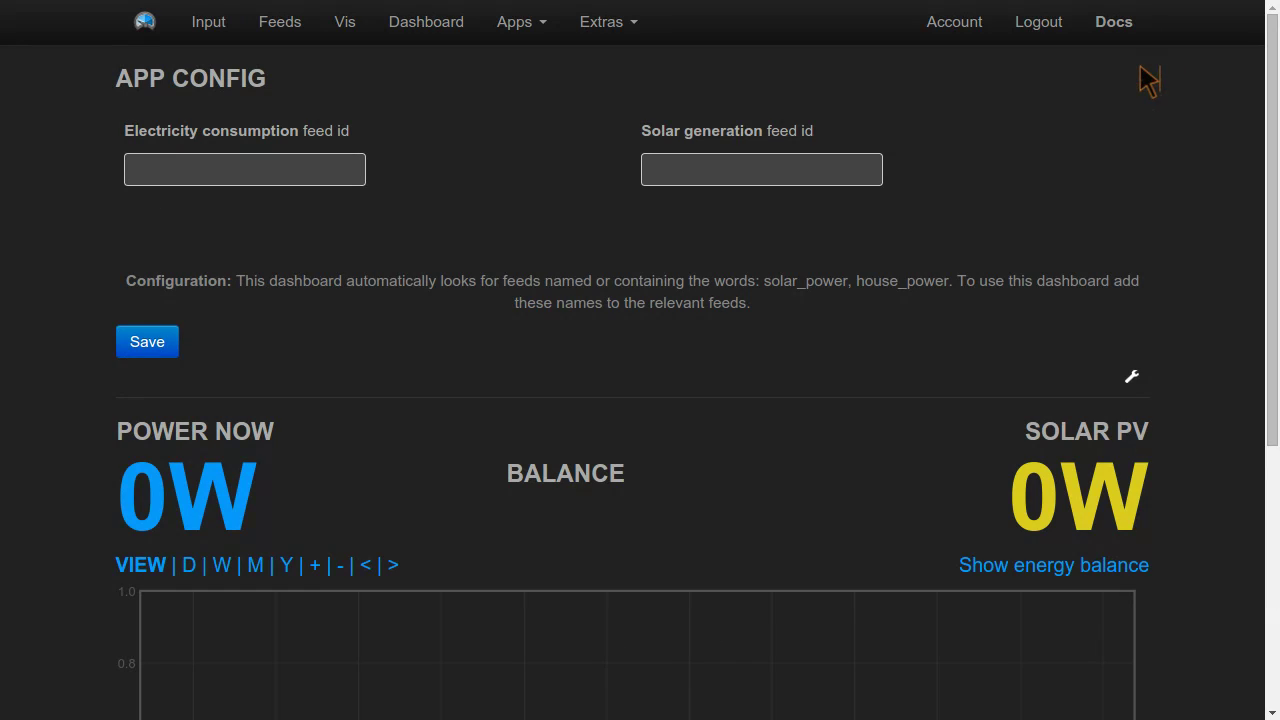
{"action": "left_click", "coordinate": [249, 172]}
{"action": "type", "text": "74683"}
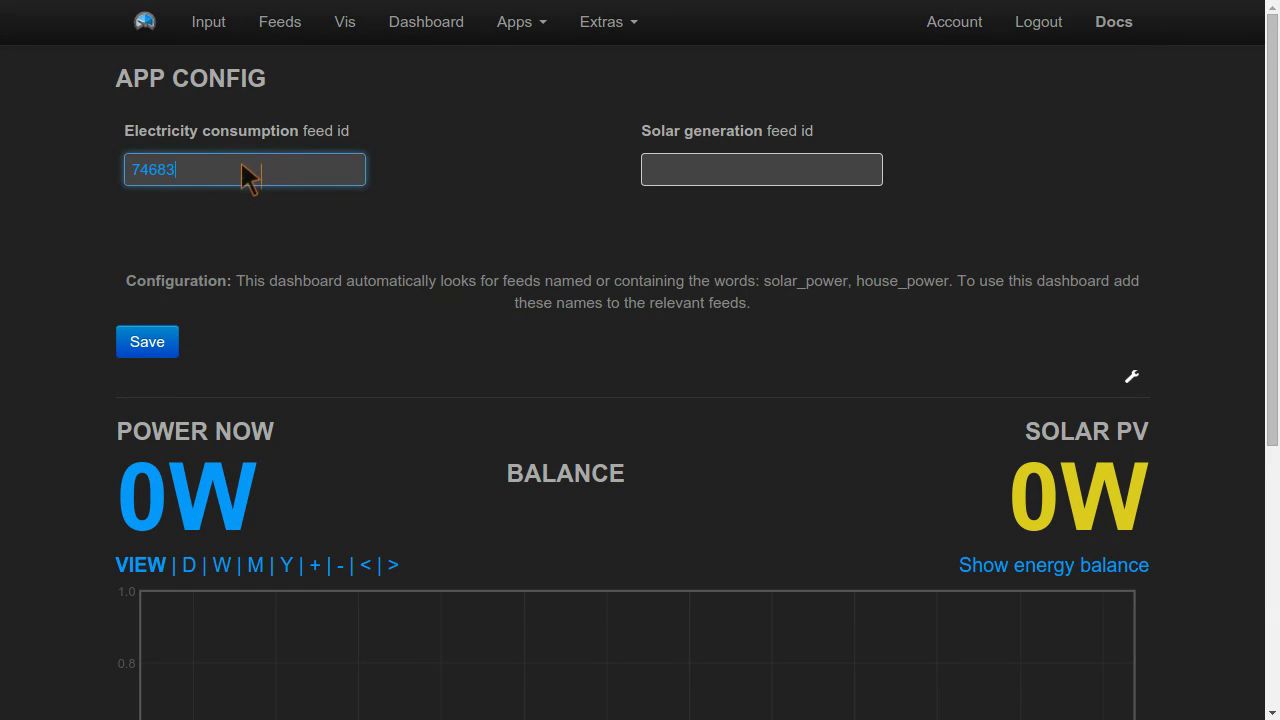
{"action": "left_click", "coordinate": [148, 342]}
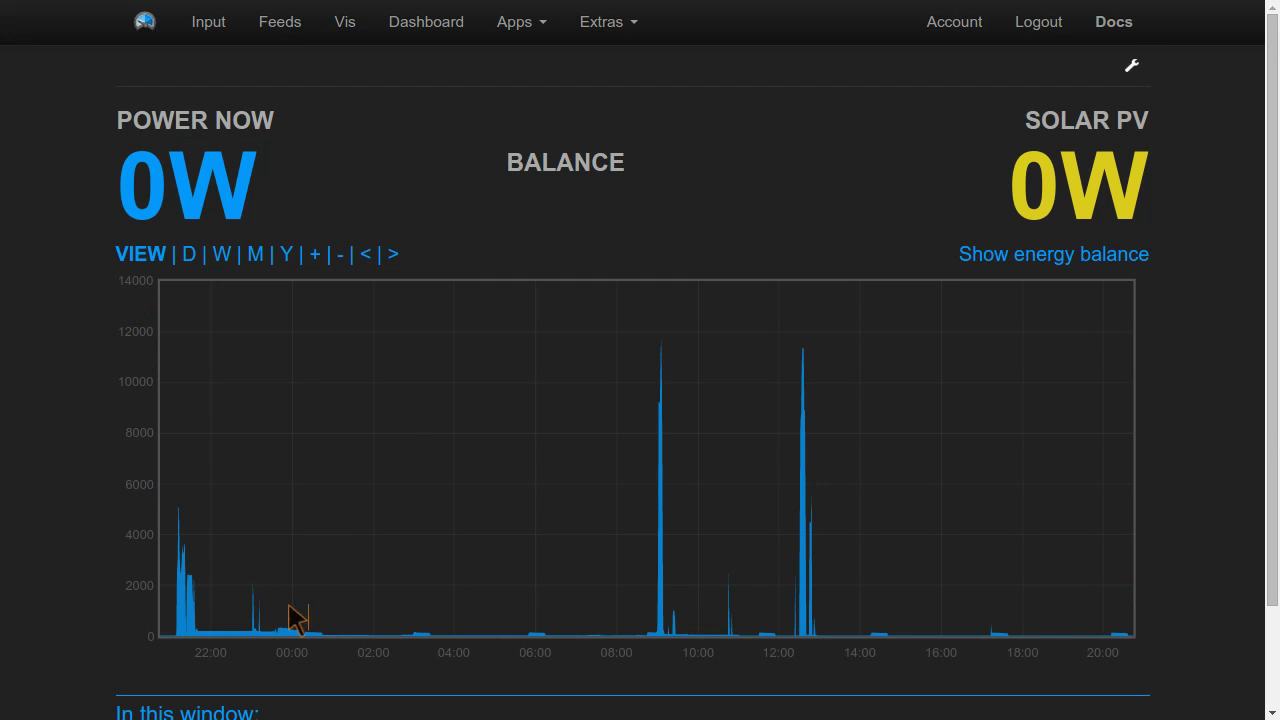
Recheck the My Solar configuration, save it again and look over the app's page
{"action": "left_click", "coordinate": [1133, 66]}
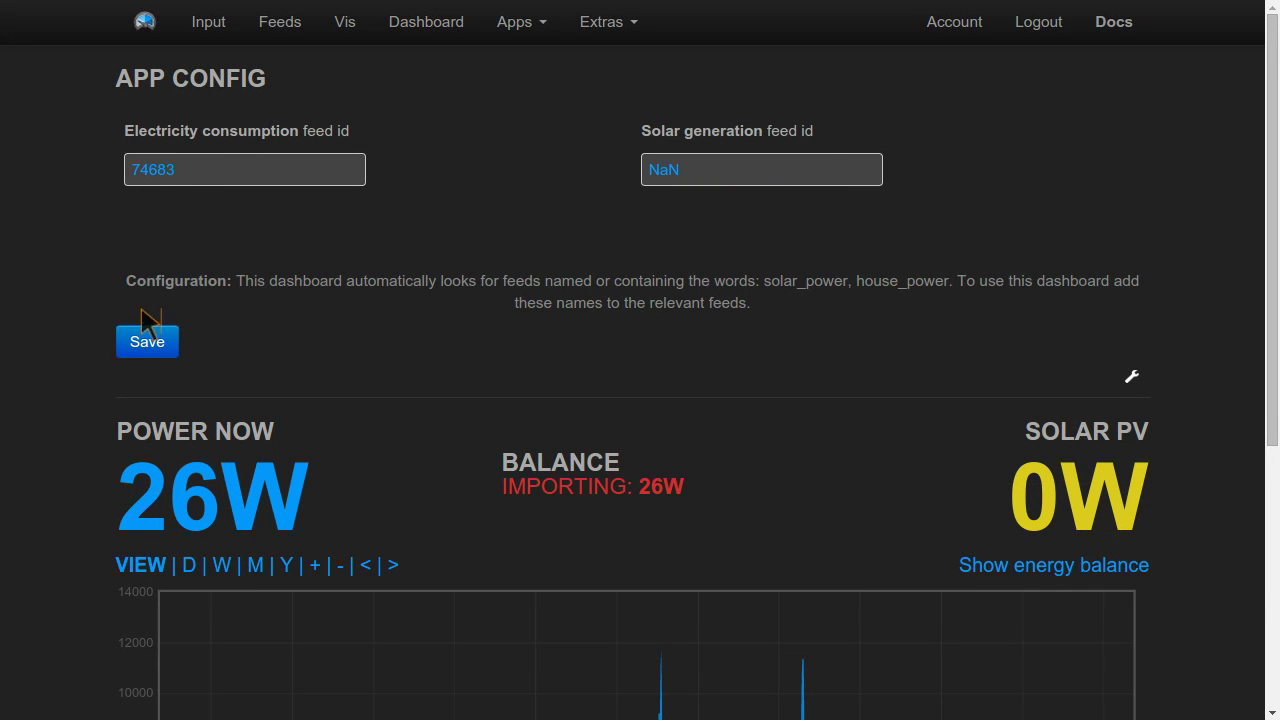
{"action": "left_click", "coordinate": [148, 340]}
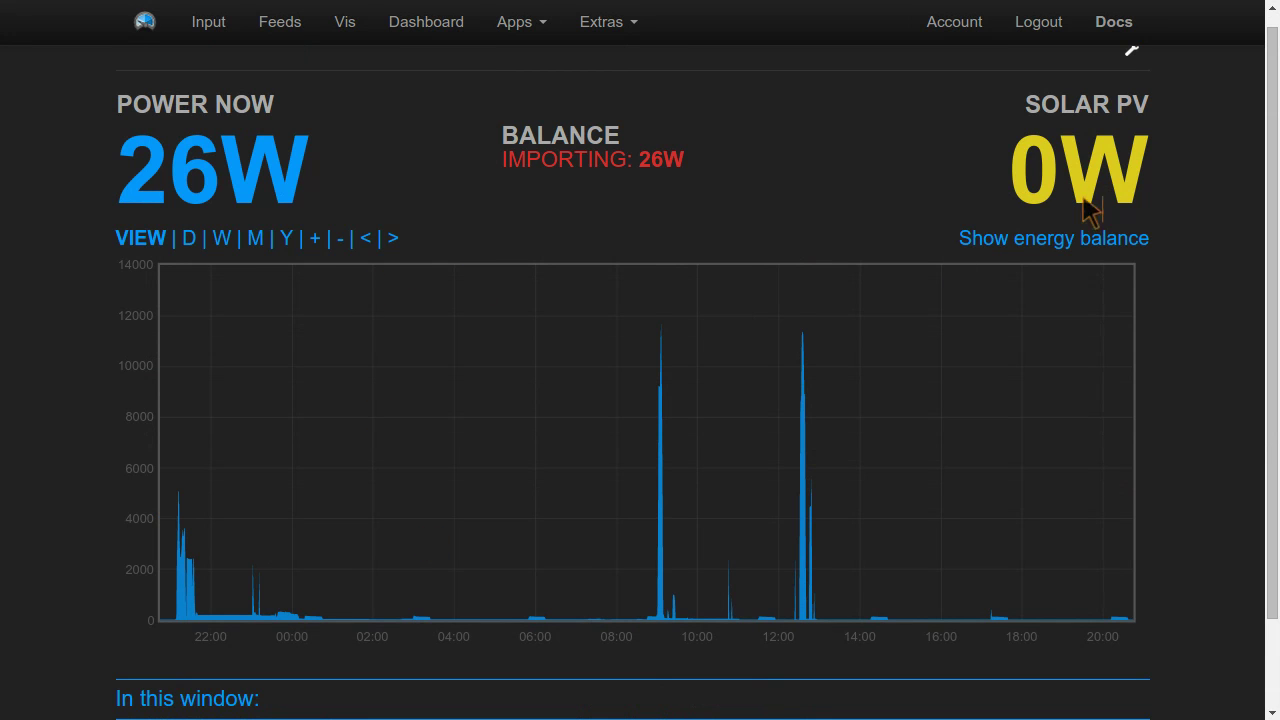
{"action": "scroll", "coordinate": [706, 457], "scroll_direction": "down", "scroll_amount": 2}
{"action": "scroll", "coordinate": [690, 360], "scroll_direction": "up", "scroll_amount": 3}
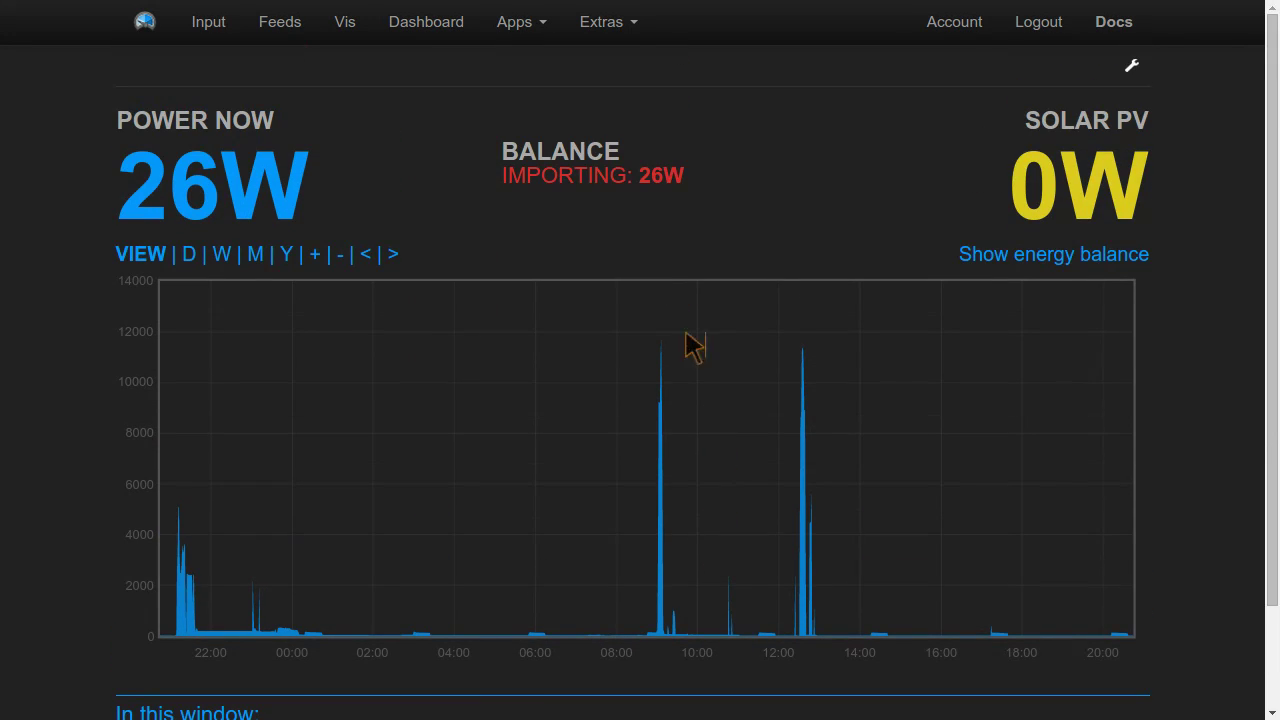
Review the lists of available extras and apps and the My Solar energy summary below the graph
{"action": "left_click", "coordinate": [609, 38]}
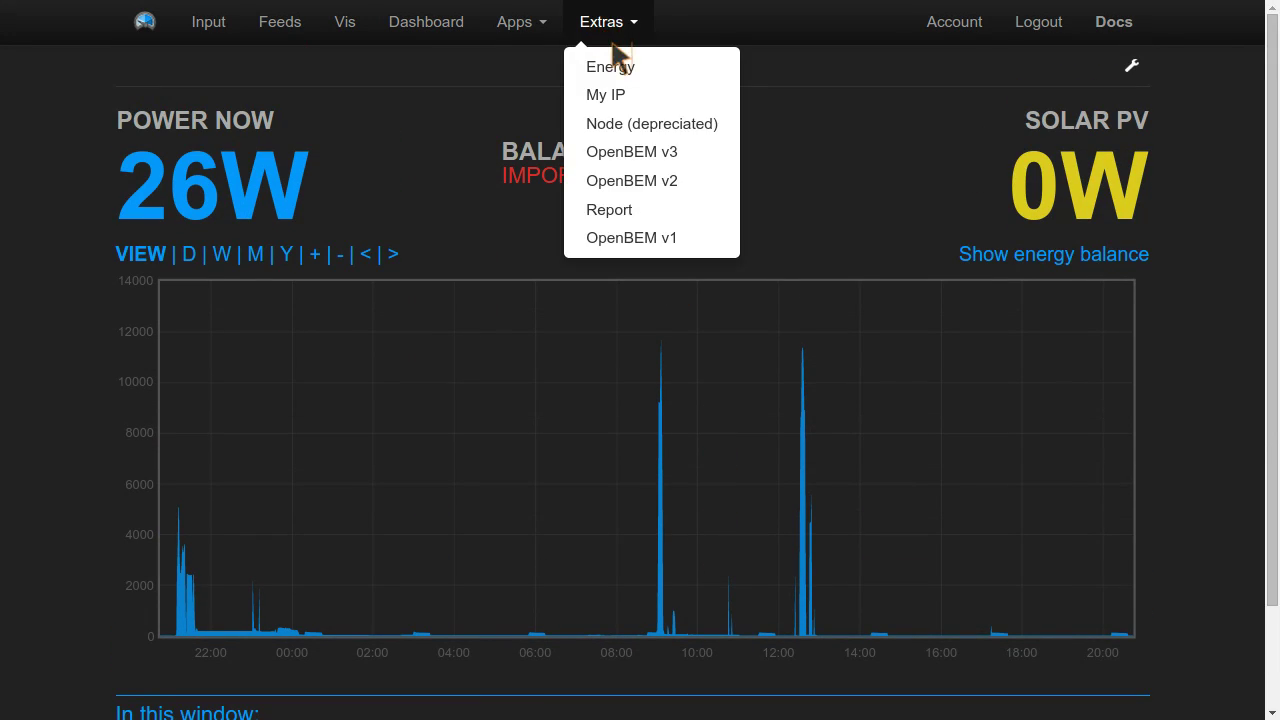
{"action": "left_click", "coordinate": [527, 30]}
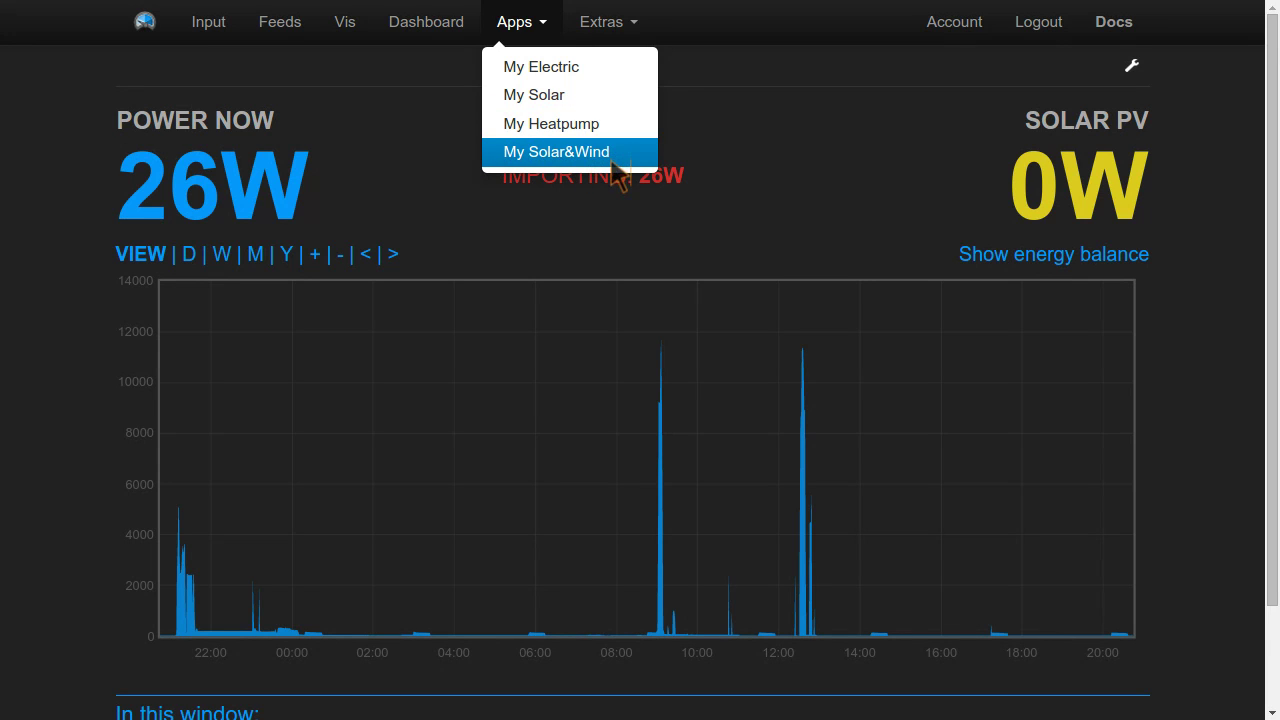
{"action": "left_click", "coordinate": [727, 217]}
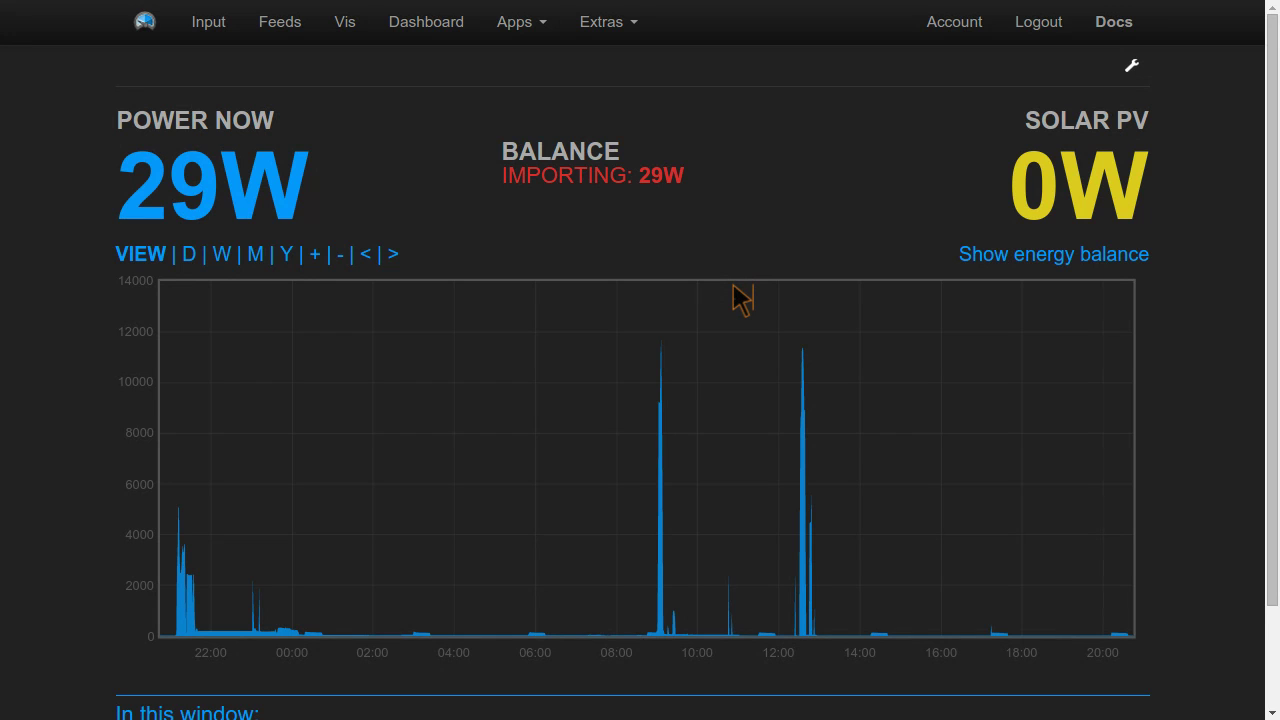
{"action": "scroll", "coordinate": [740, 305], "scroll_direction": "down", "scroll_amount": 2}
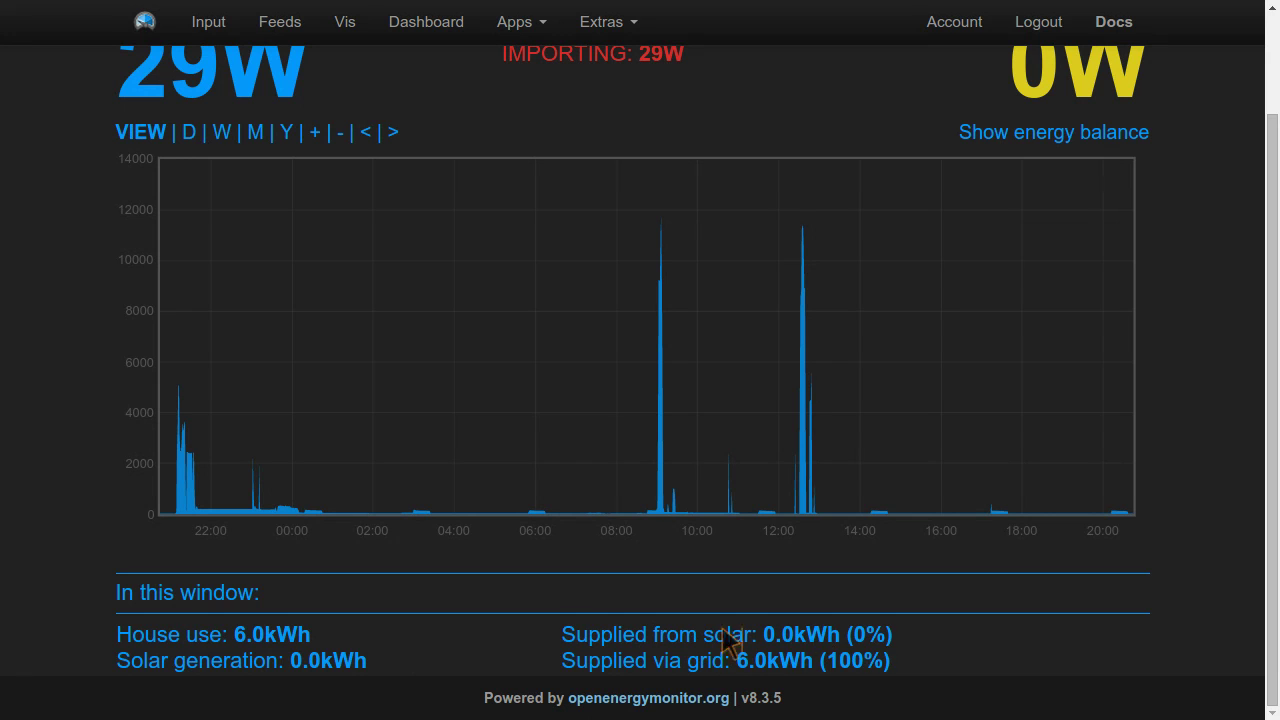
{"action": "scroll", "coordinate": [958, 626], "scroll_direction": "up", "scroll_amount": 1}
{"action": "scroll", "coordinate": [958, 626], "scroll_direction": "up", "scroll_amount": 1}
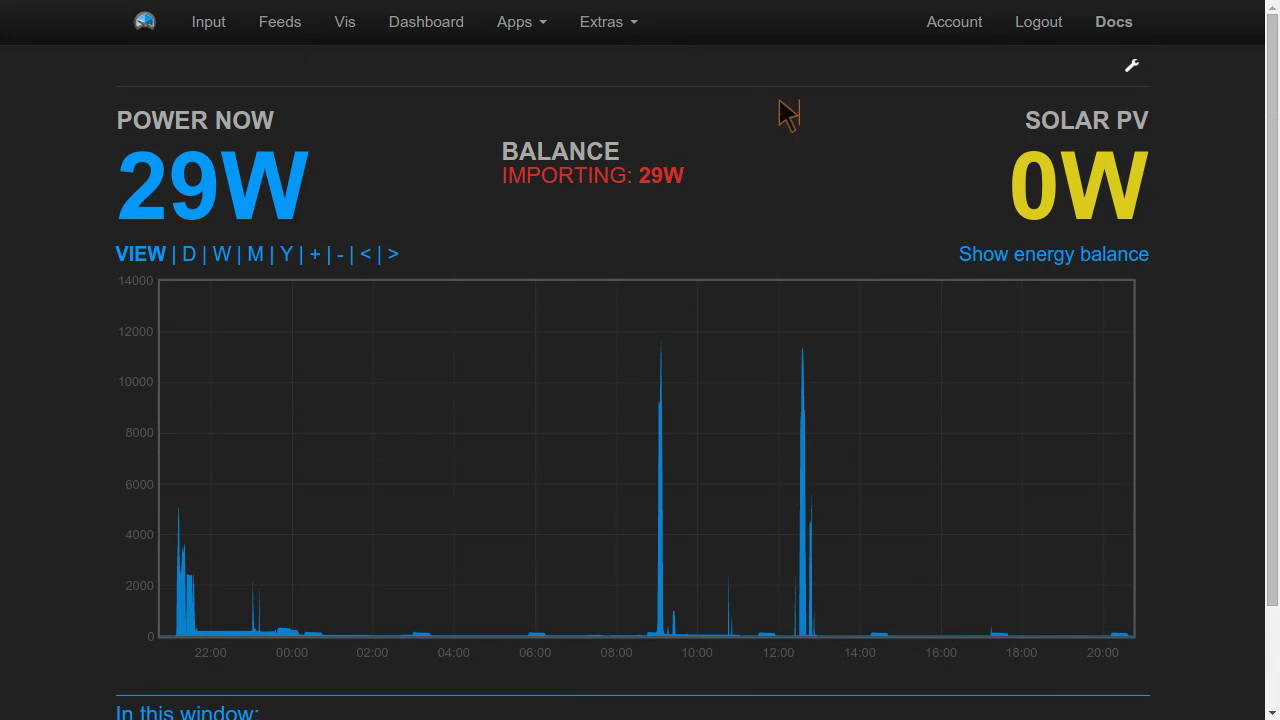
Open the My Heatpump app to view its diagram
{"action": "left_click", "coordinate": [640, 30]}
{"action": "left_click", "coordinate": [540, 24]}
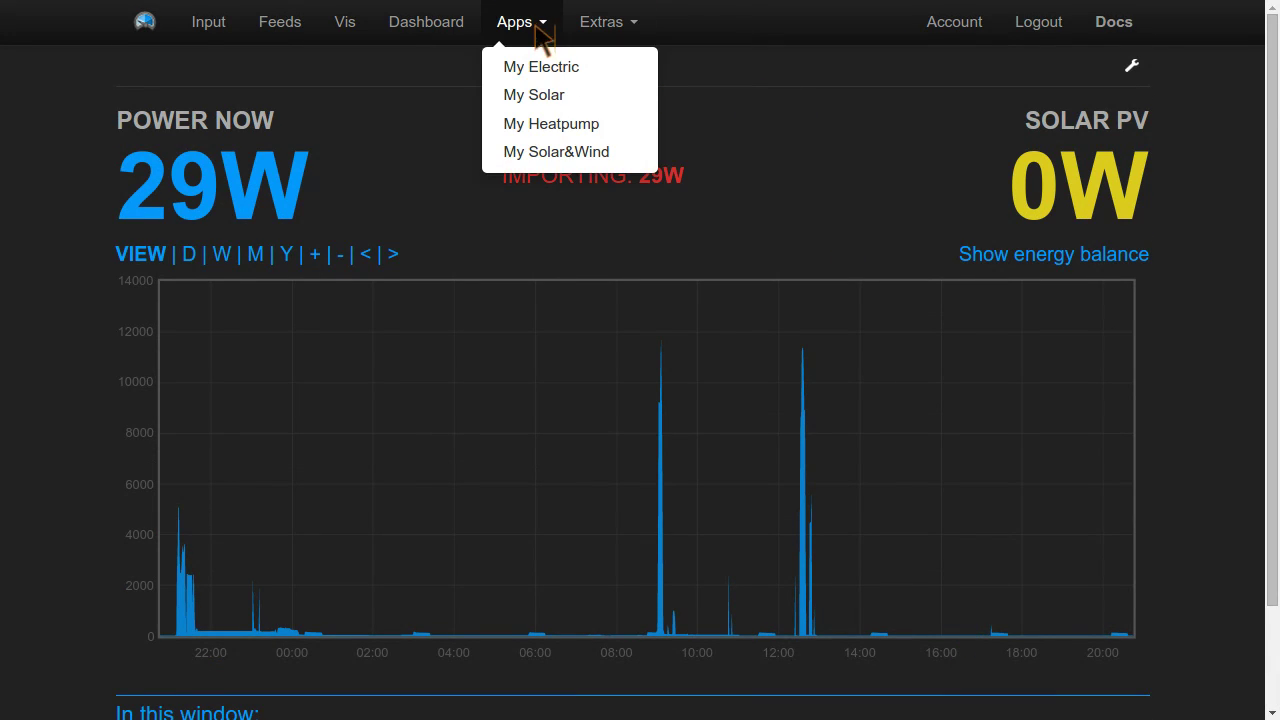
{"action": "left_click", "coordinate": [565, 124]}
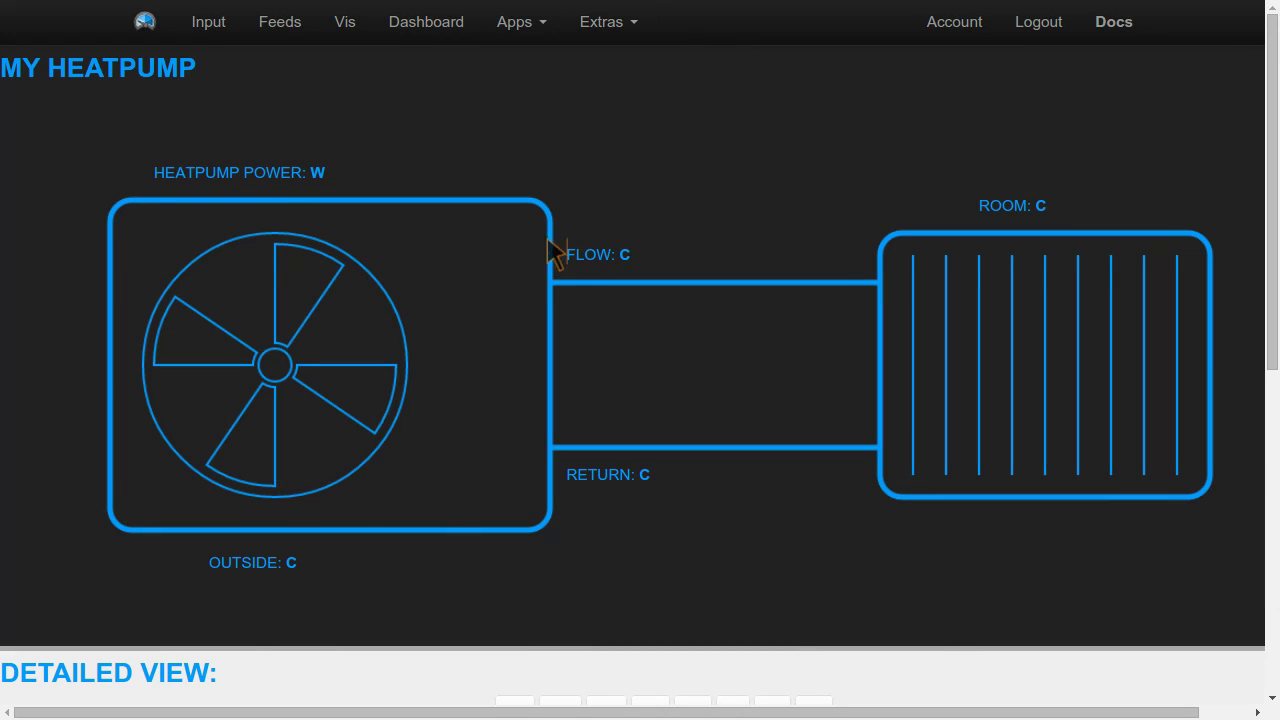
Open the My Solar&Wind app and display its configuration
{"action": "left_click", "coordinate": [610, 24]}
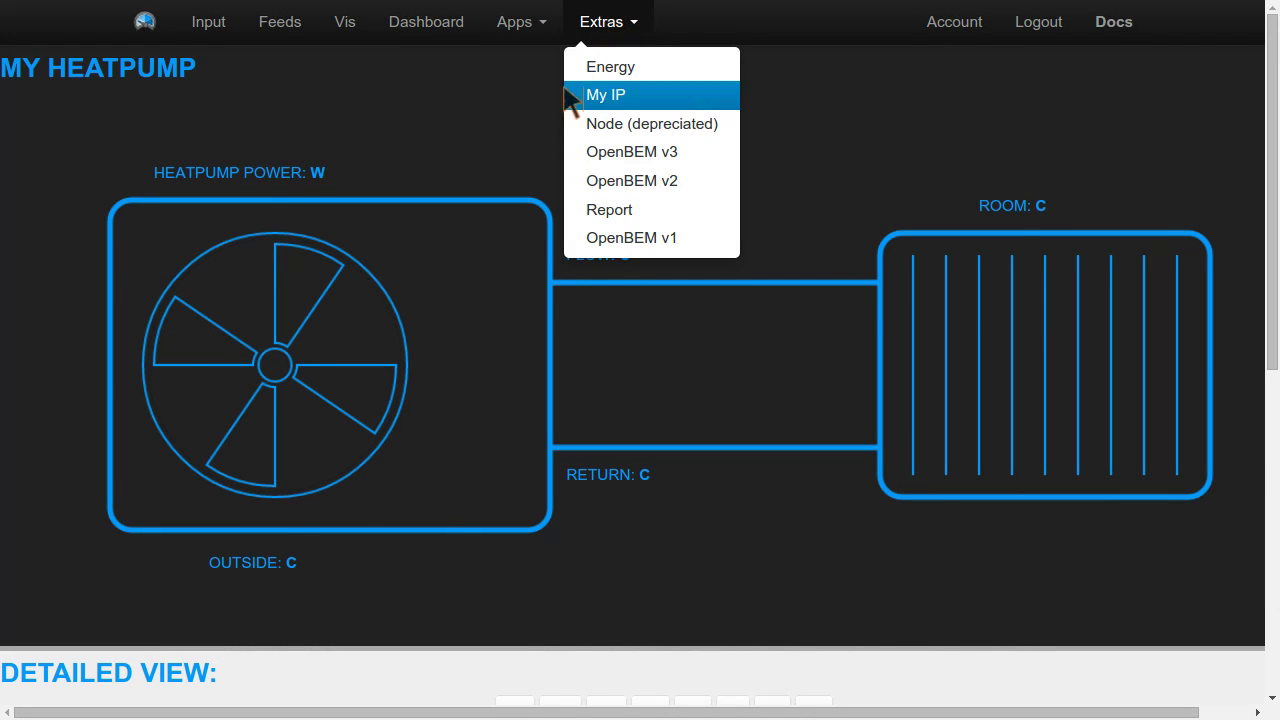
{"action": "left_click", "coordinate": [545, 24]}
{"action": "left_click", "coordinate": [553, 160]}
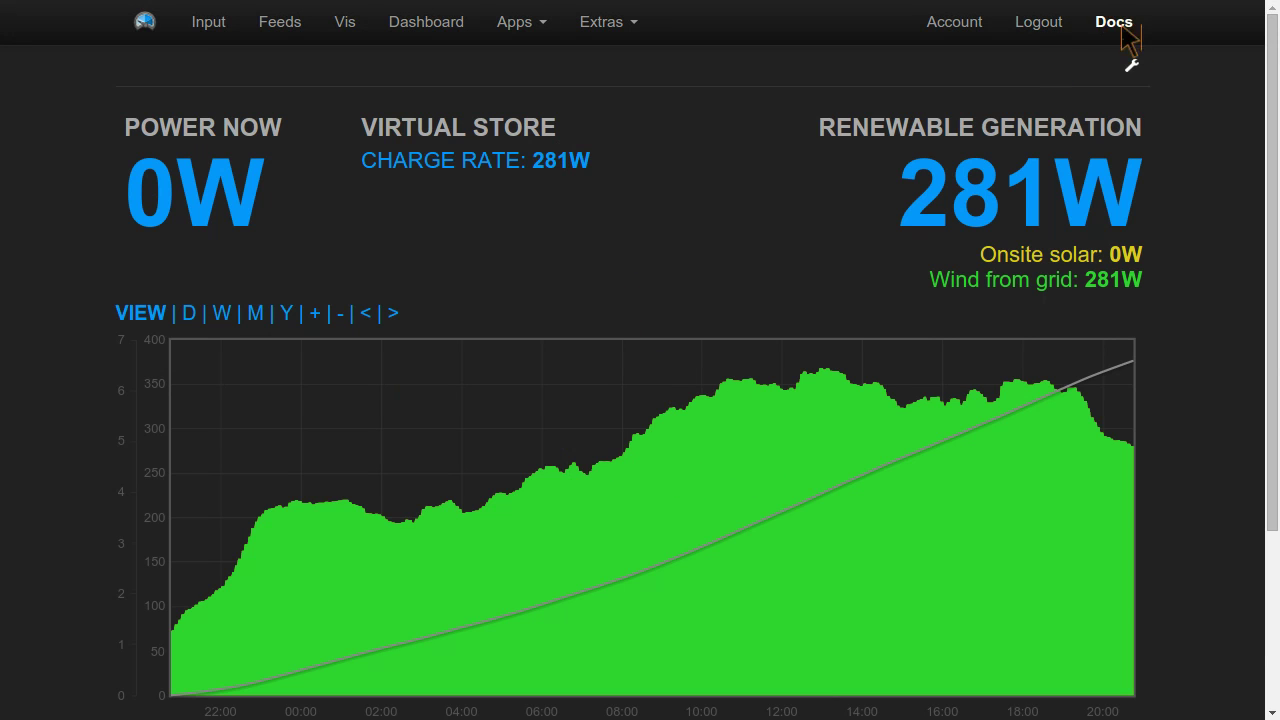
{"action": "left_click", "coordinate": [1133, 67]}
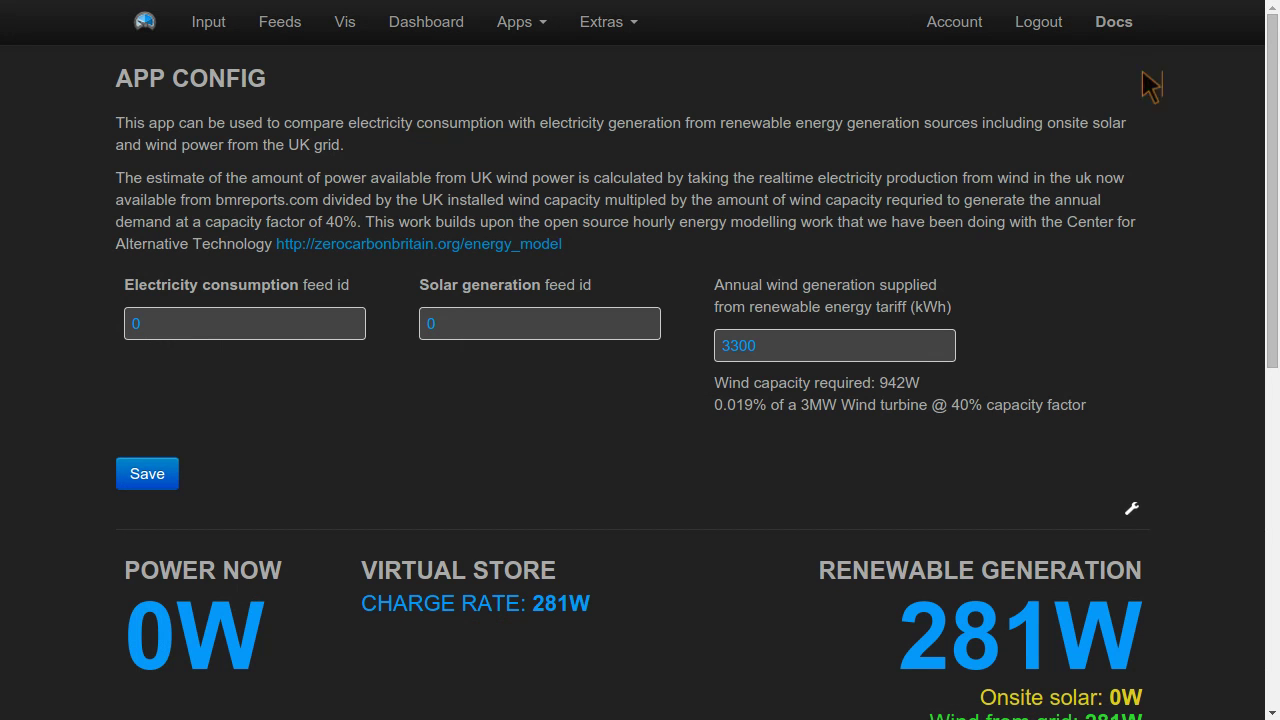
Look over the My Solar&Wind graph and window totals and save the app's configuration with its default values
{"action": "scroll", "coordinate": [548, 238], "scroll_direction": "down", "scroll_amount": 5}
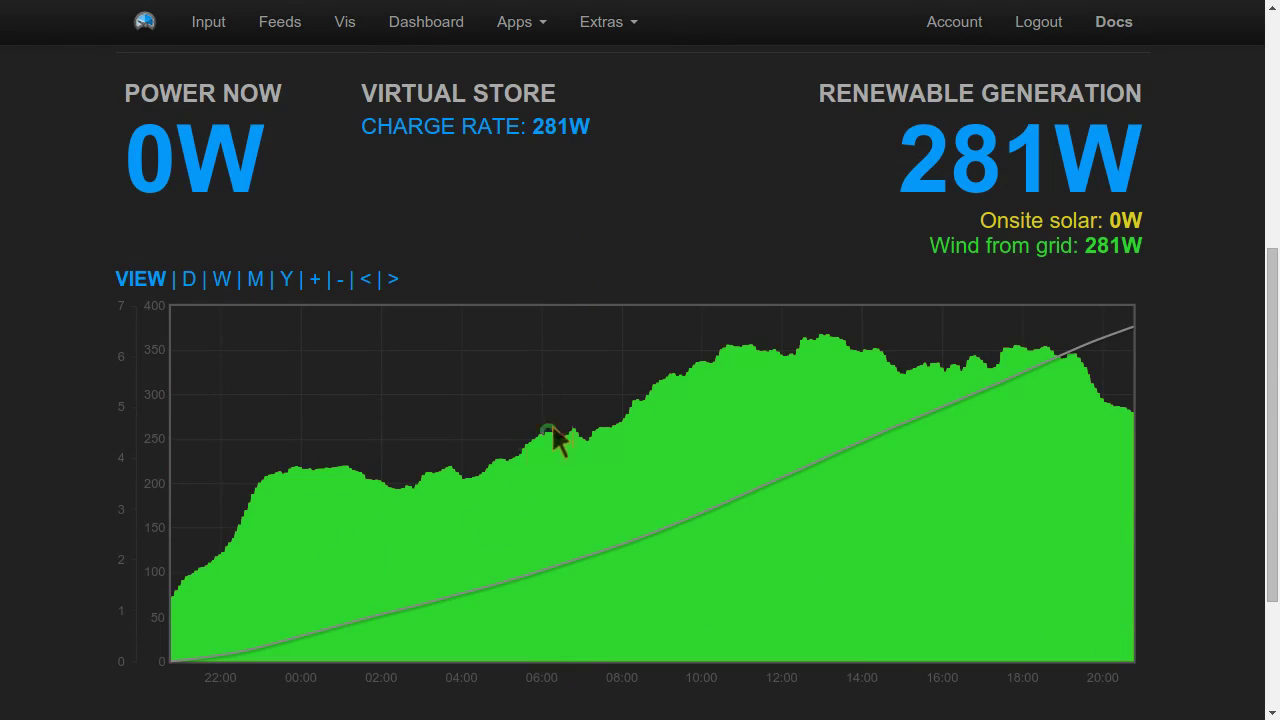
{"action": "scroll", "coordinate": [585, 490], "scroll_direction": "up", "scroll_amount": 3}
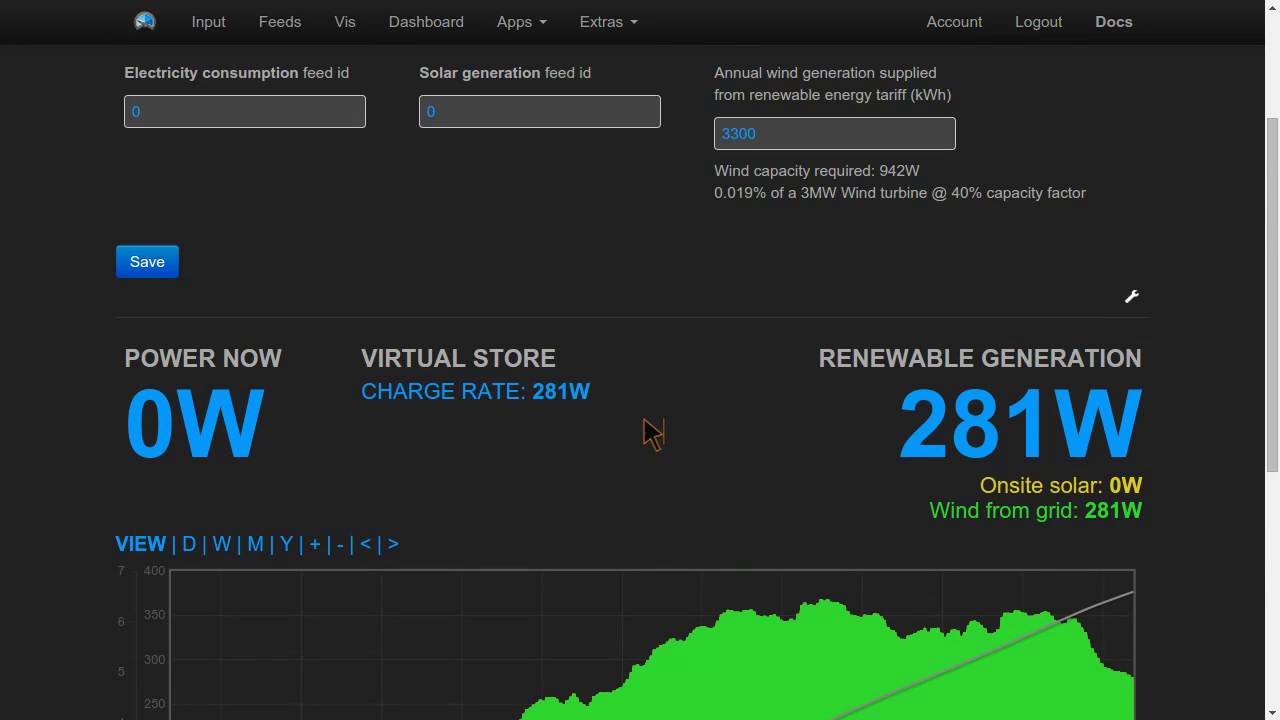
{"action": "scroll", "coordinate": [551, 580], "scroll_direction": "down", "scroll_amount": 2}
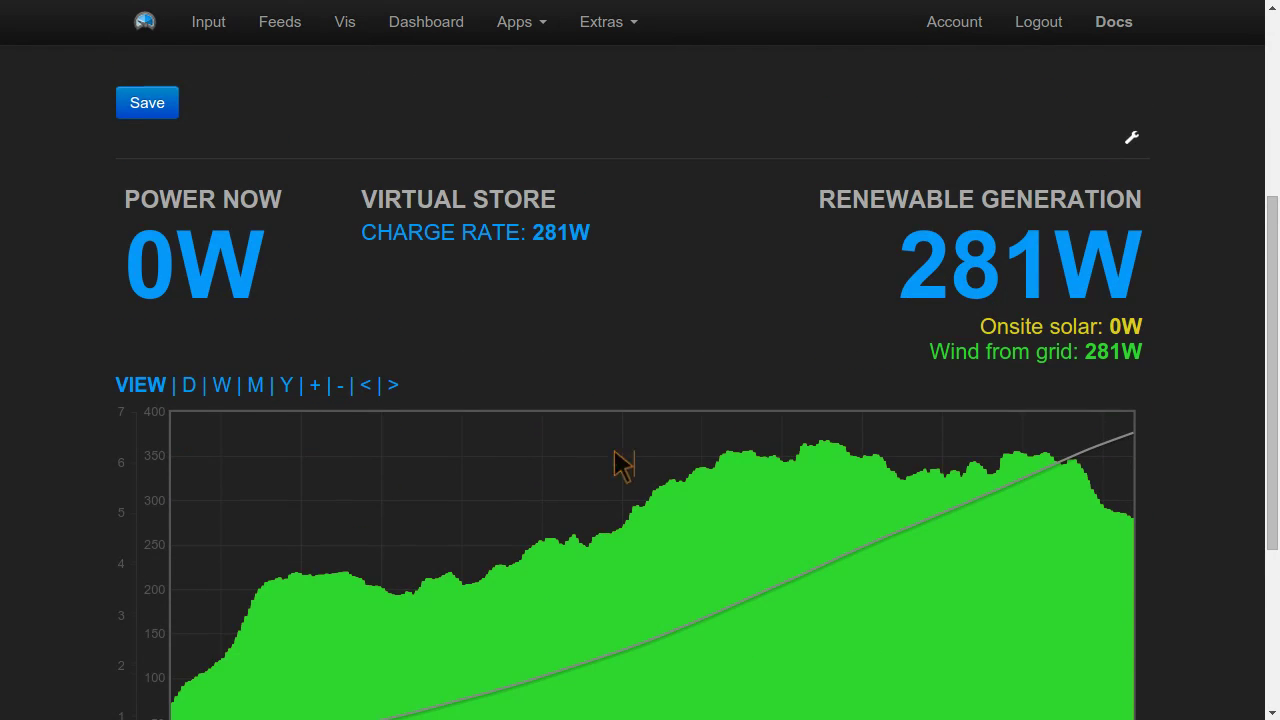
{"action": "scroll", "coordinate": [617, 460], "scroll_direction": "down", "scroll_amount": 3}
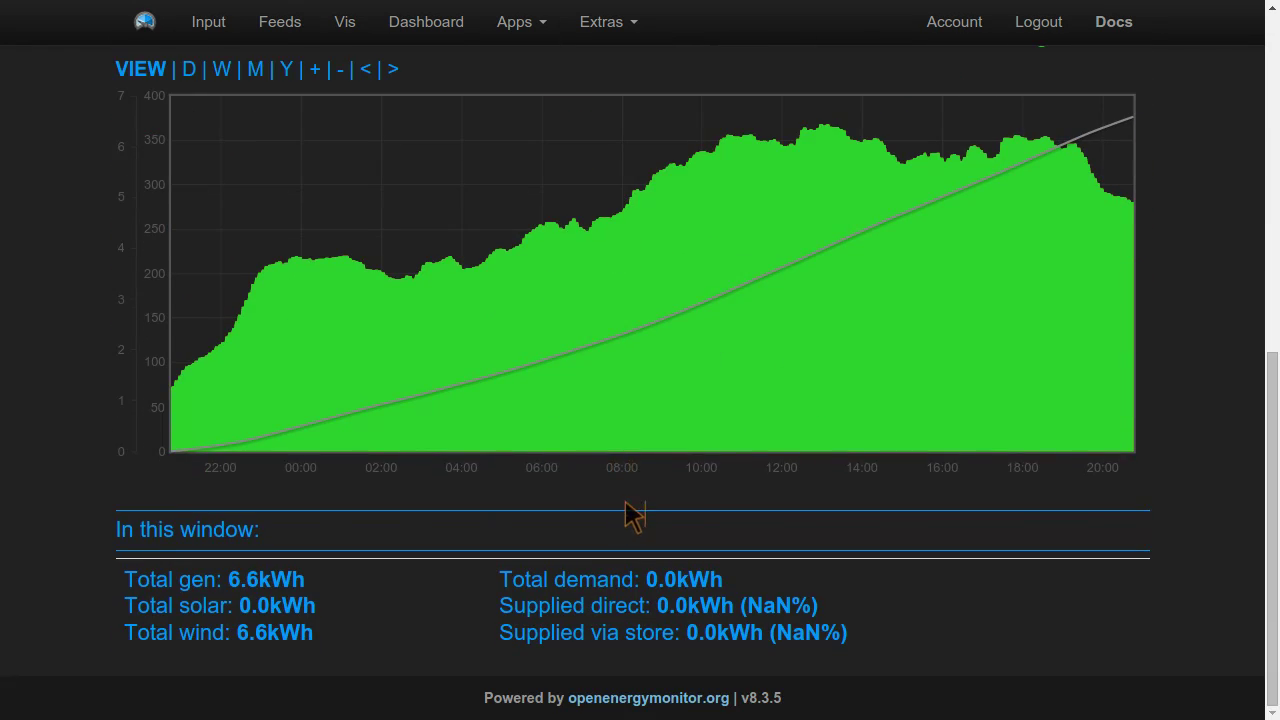
{"action": "scroll", "coordinate": [537, 406], "scroll_direction": "up", "scroll_amount": 5}
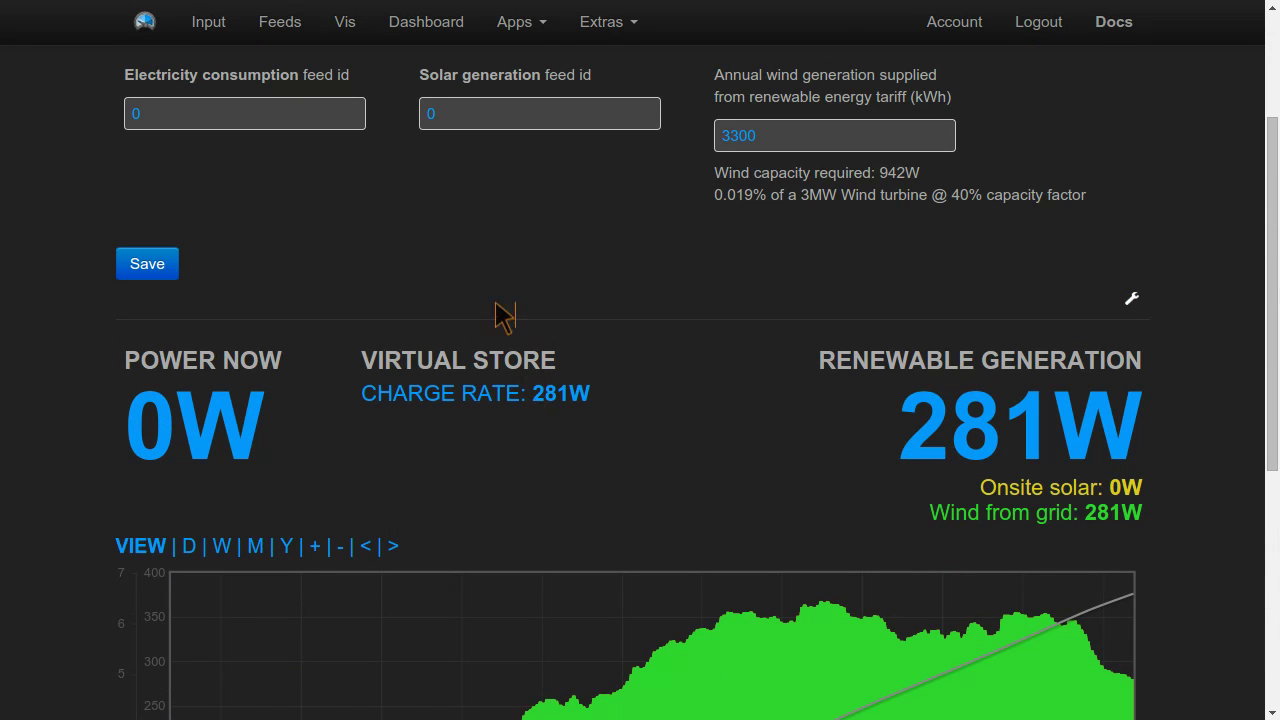
{"action": "left_click", "coordinate": [145, 263]}
Review the My Solar&Wind power graph, the energy totals below it and the app's settings
{"action": "scroll", "coordinate": [551, 417], "scroll_direction": "down", "scroll_amount": 5}
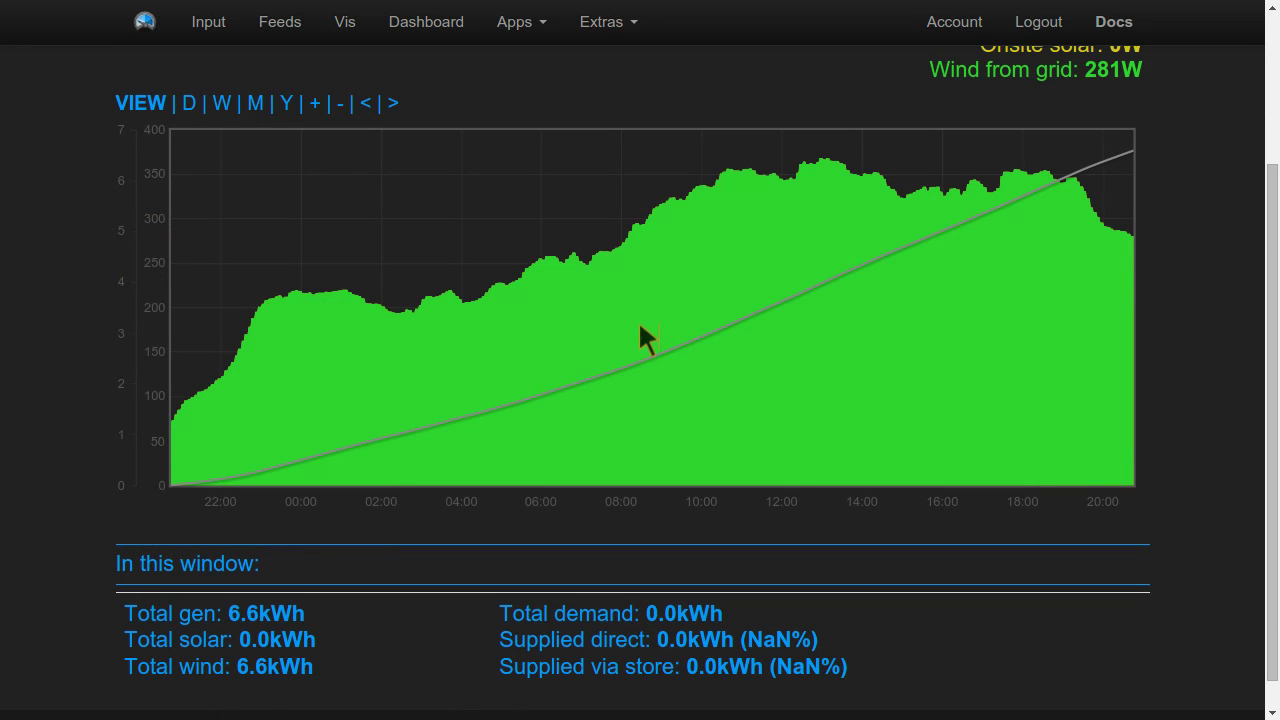
{"action": "scroll", "coordinate": [645, 335], "scroll_direction": "up", "scroll_amount": 2}
{"action": "scroll", "coordinate": [660, 350], "scroll_direction": "down", "scroll_amount": 2}
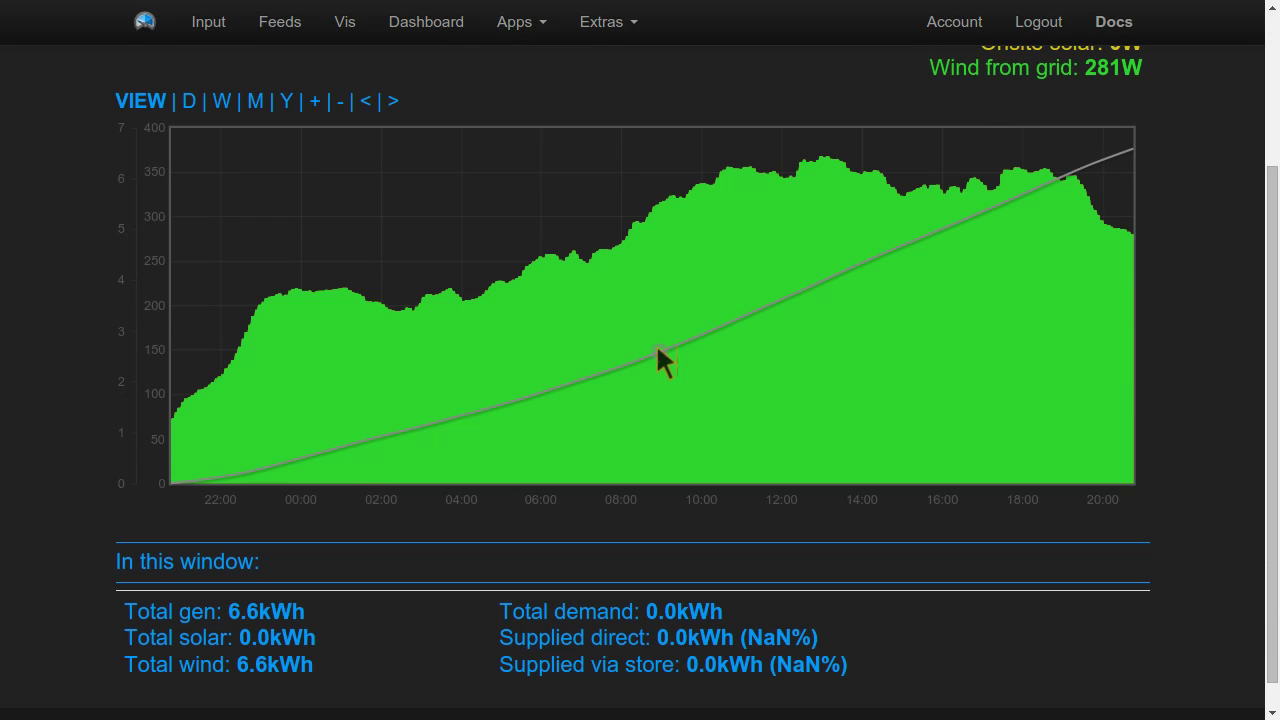
{"action": "scroll", "coordinate": [657, 348], "scroll_direction": "up", "scroll_amount": 2}
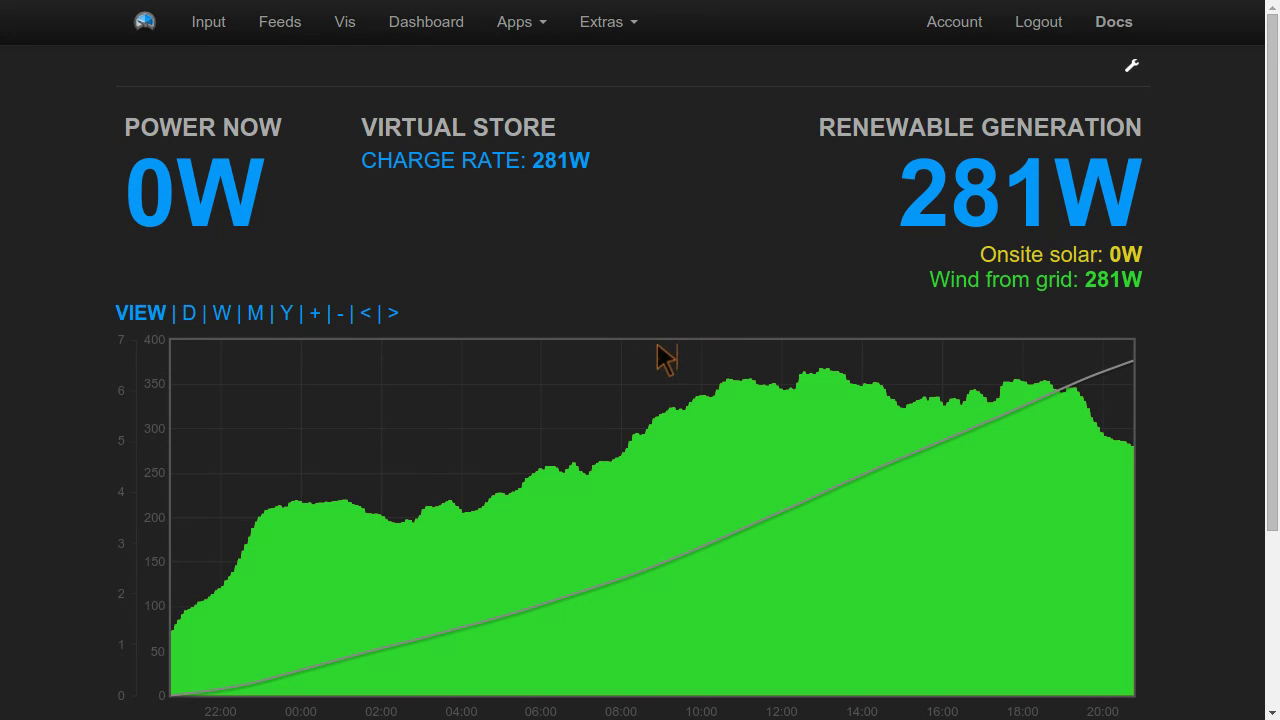
{"action": "left_click", "coordinate": [1131, 66]}
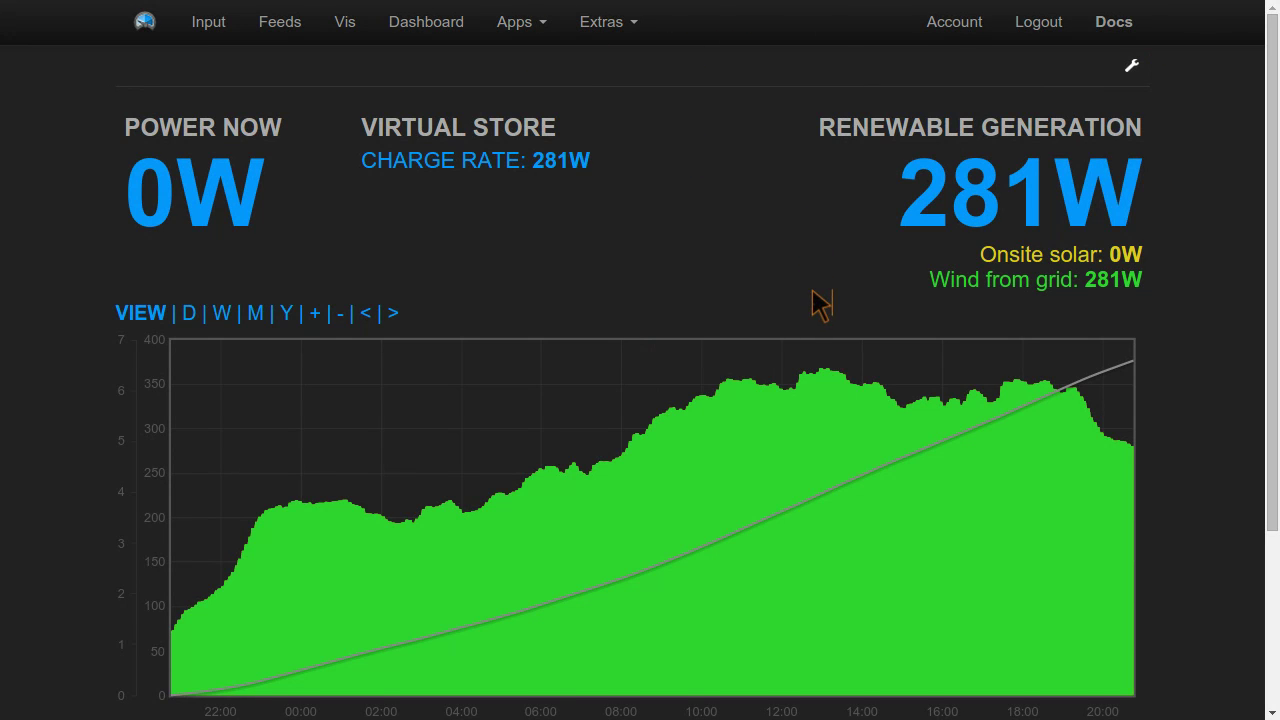
Look through the lists of available apps and extras
{"action": "left_click", "coordinate": [524, 38]}
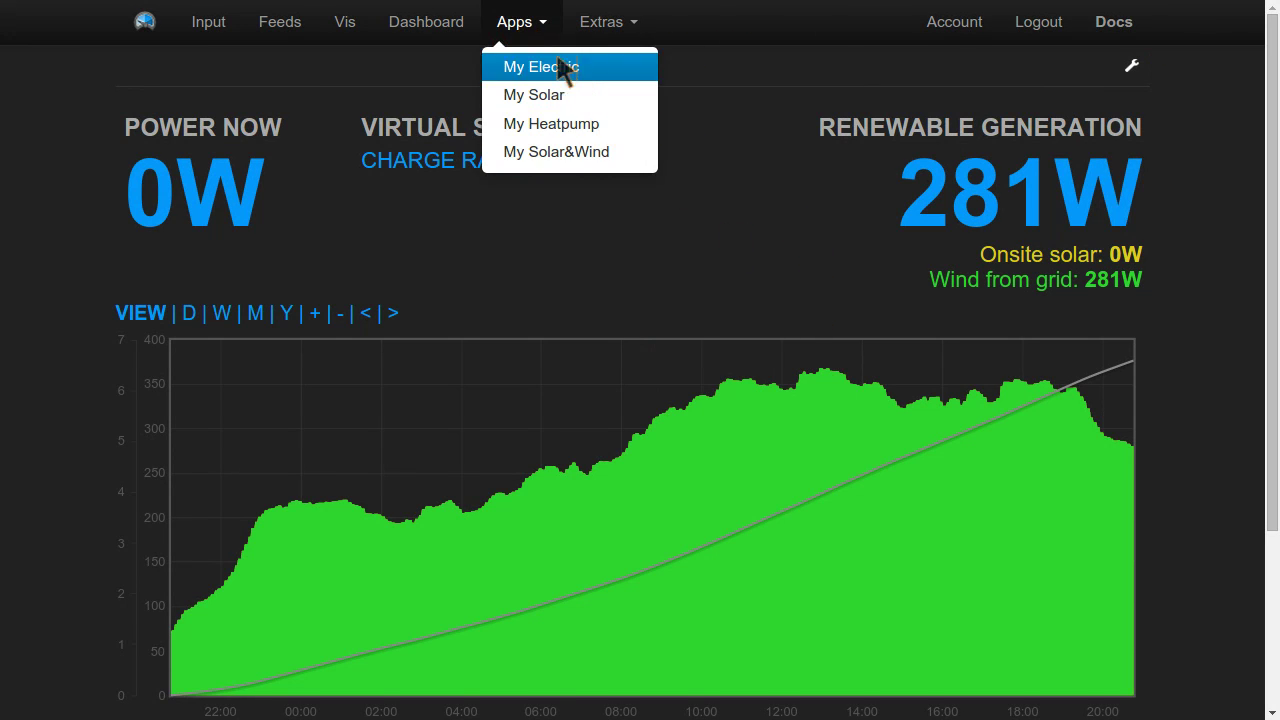
{"action": "left_click", "coordinate": [617, 28]}
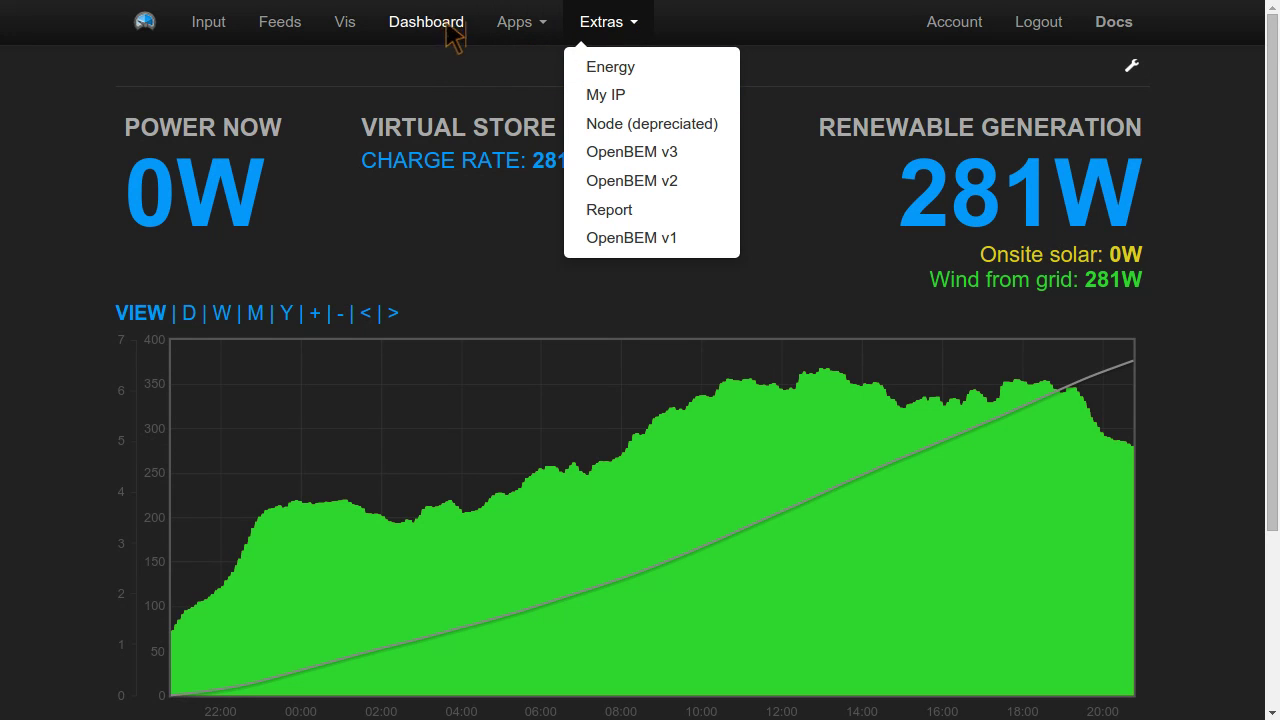
{"action": "left_click", "coordinate": [698, 44]}
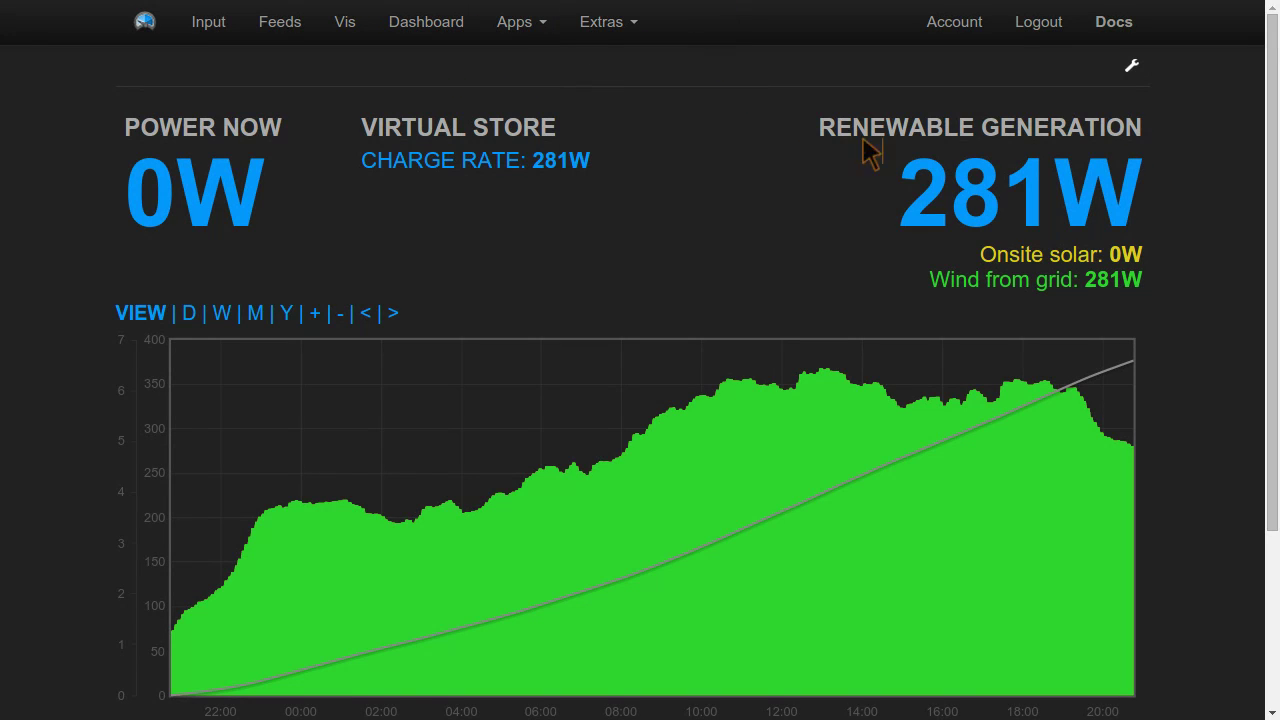
Open the published "dash" dashboard from the dashboard list and look over its three graphs
{"action": "left_click", "coordinate": [412, 24]}
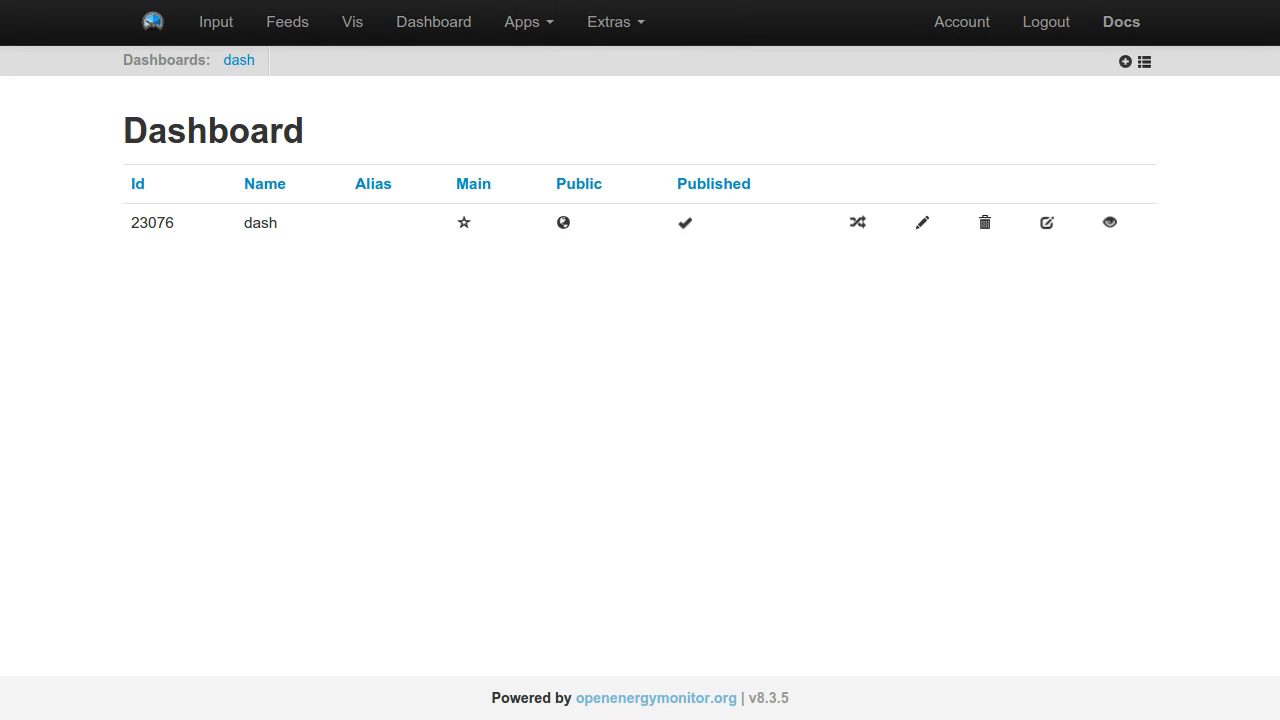
{"action": "left_click", "coordinate": [1108, 221]}
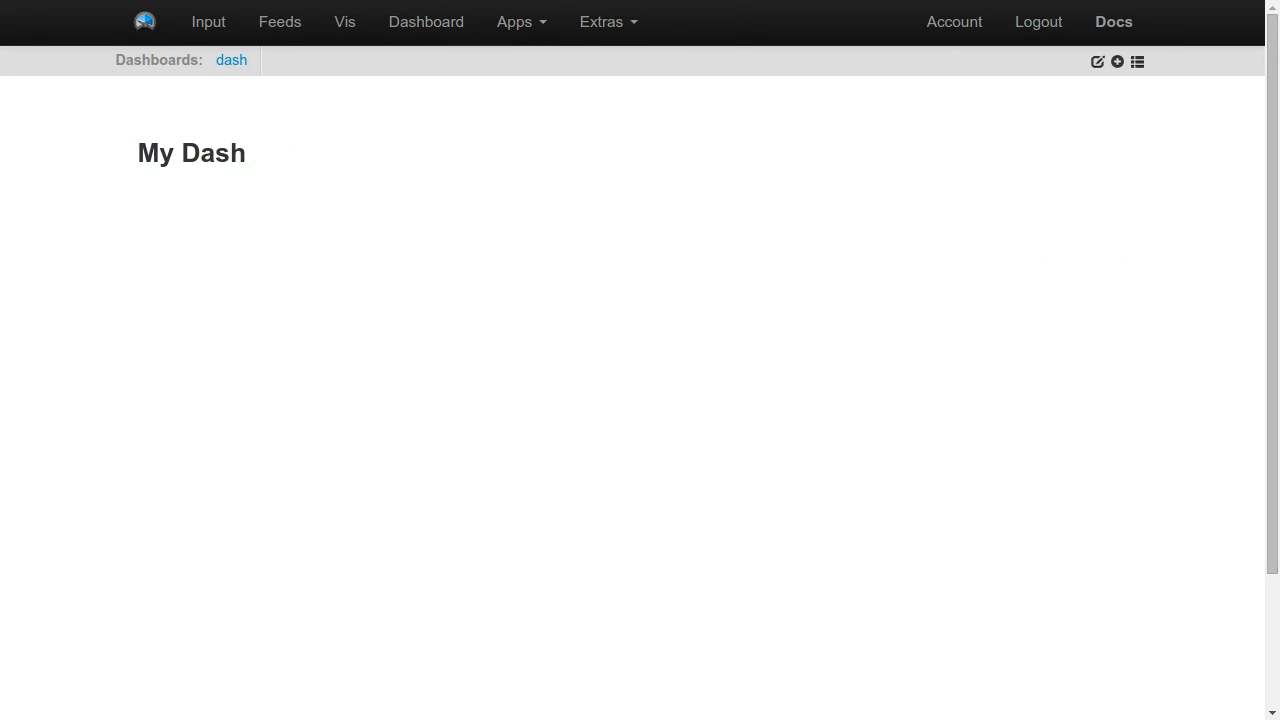
{"action": "scroll", "coordinate": [937, 510], "scroll_direction": "down", "scroll_amount": 2}
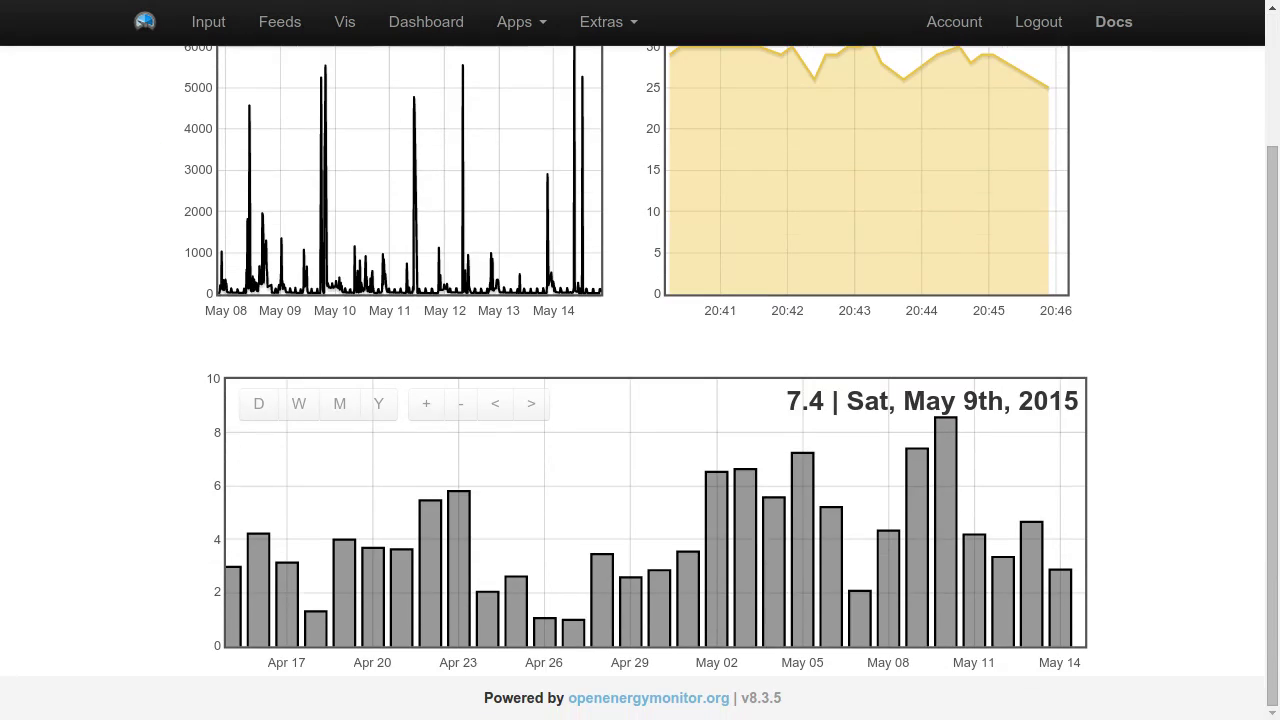
{"action": "scroll", "coordinate": [937, 510], "scroll_direction": "up", "scroll_amount": 2}
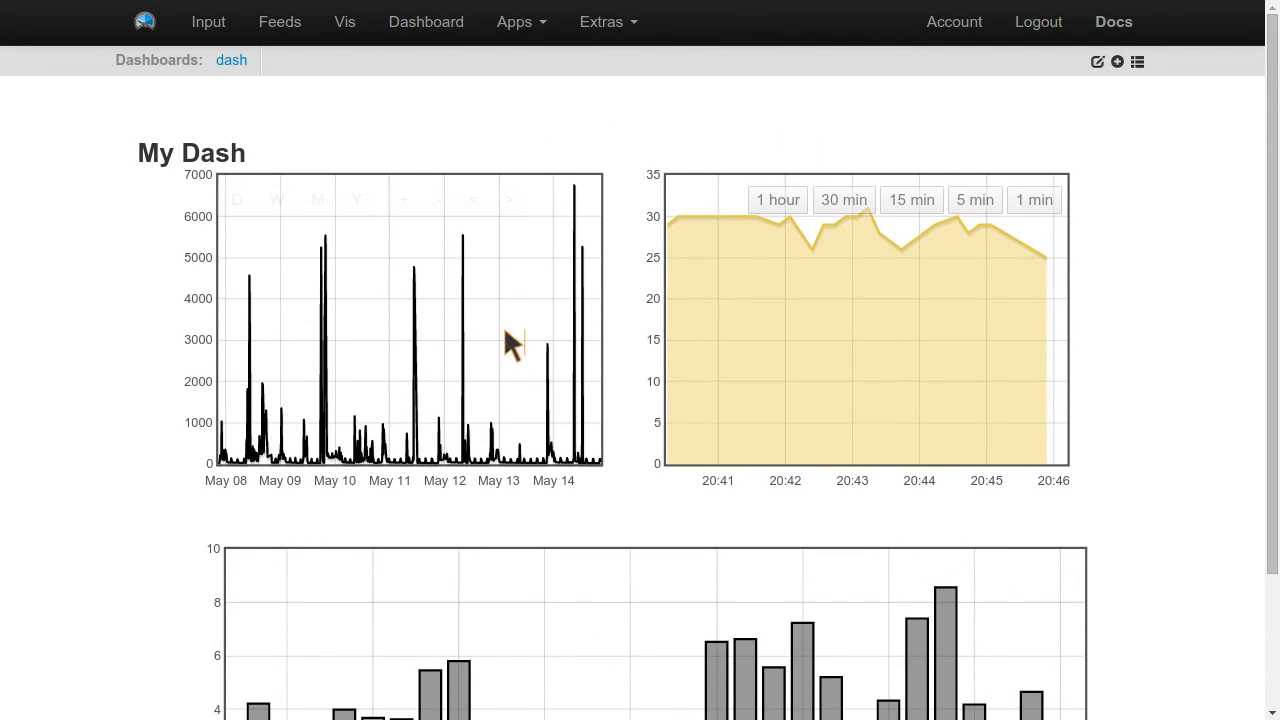
{"action": "scroll", "coordinate": [509, 343], "scroll_direction": "up", "scroll_amount": 1}
View the My Electric app and return to the list of dashboards
{"action": "left_click", "coordinate": [518, 26]}
{"action": "left_click", "coordinate": [525, 63]}
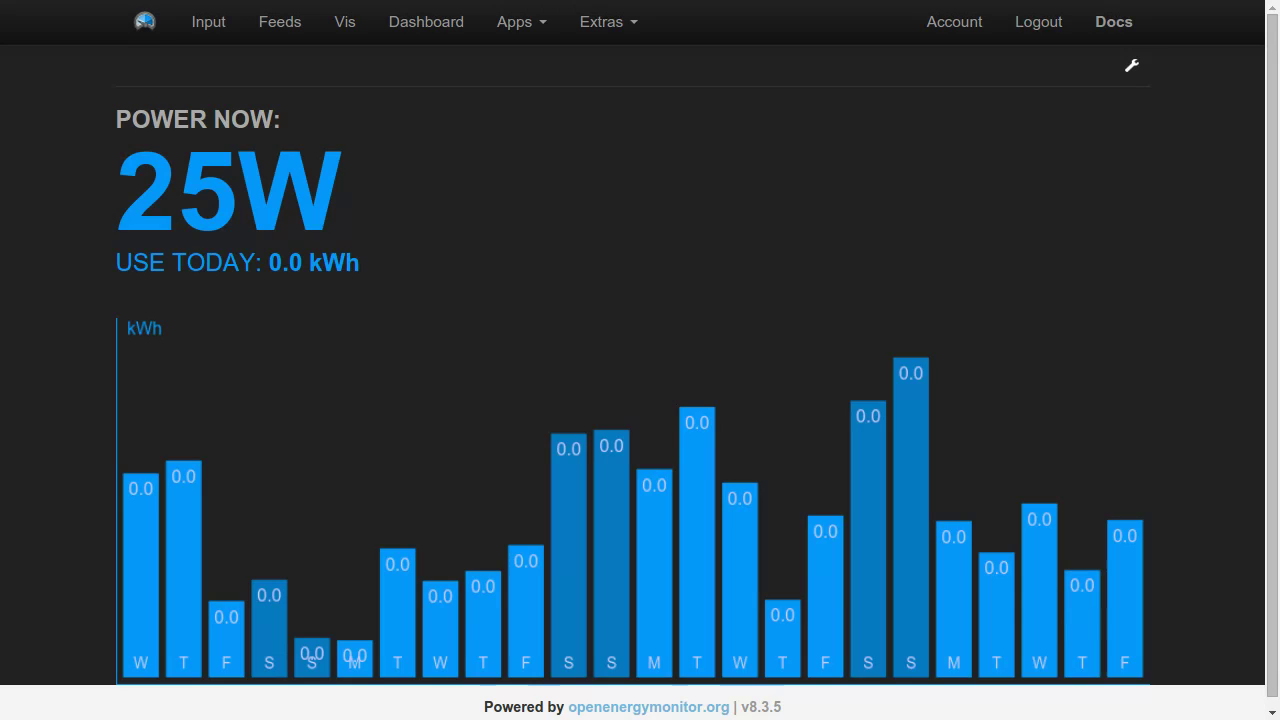
{"action": "left_click", "coordinate": [430, 32]}
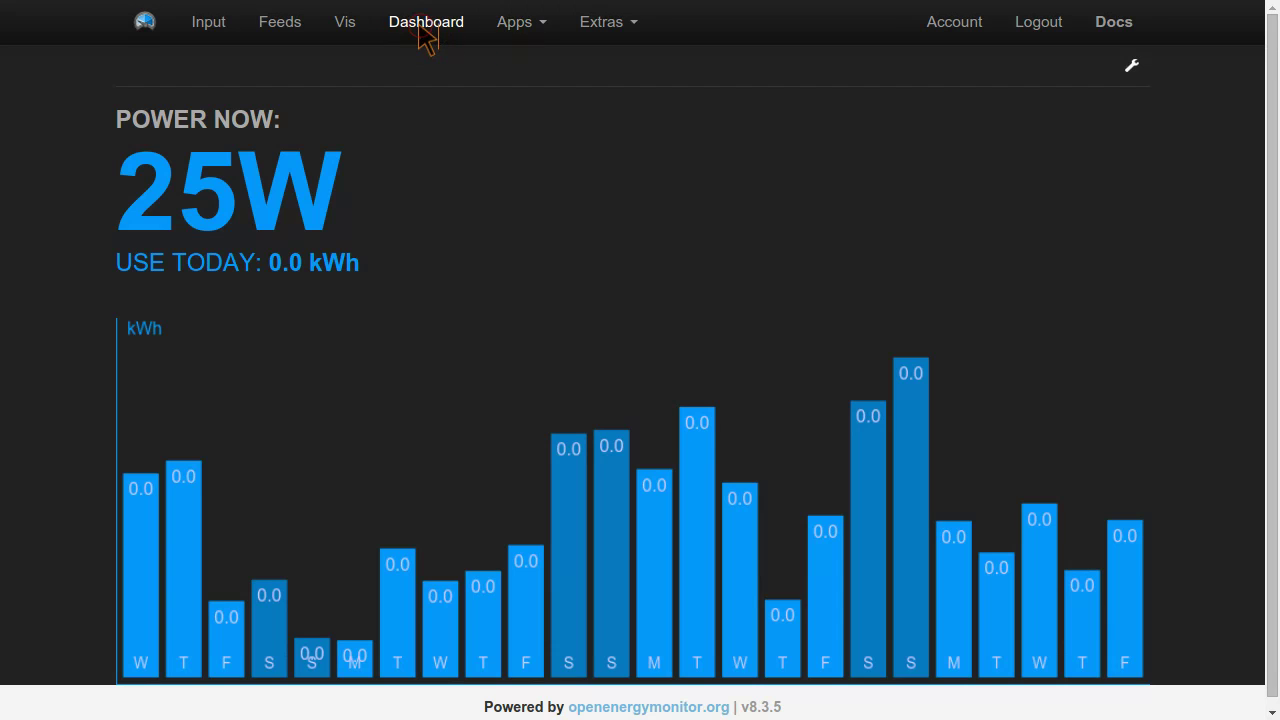
{"action": "left_click", "coordinate": [520, 30]}
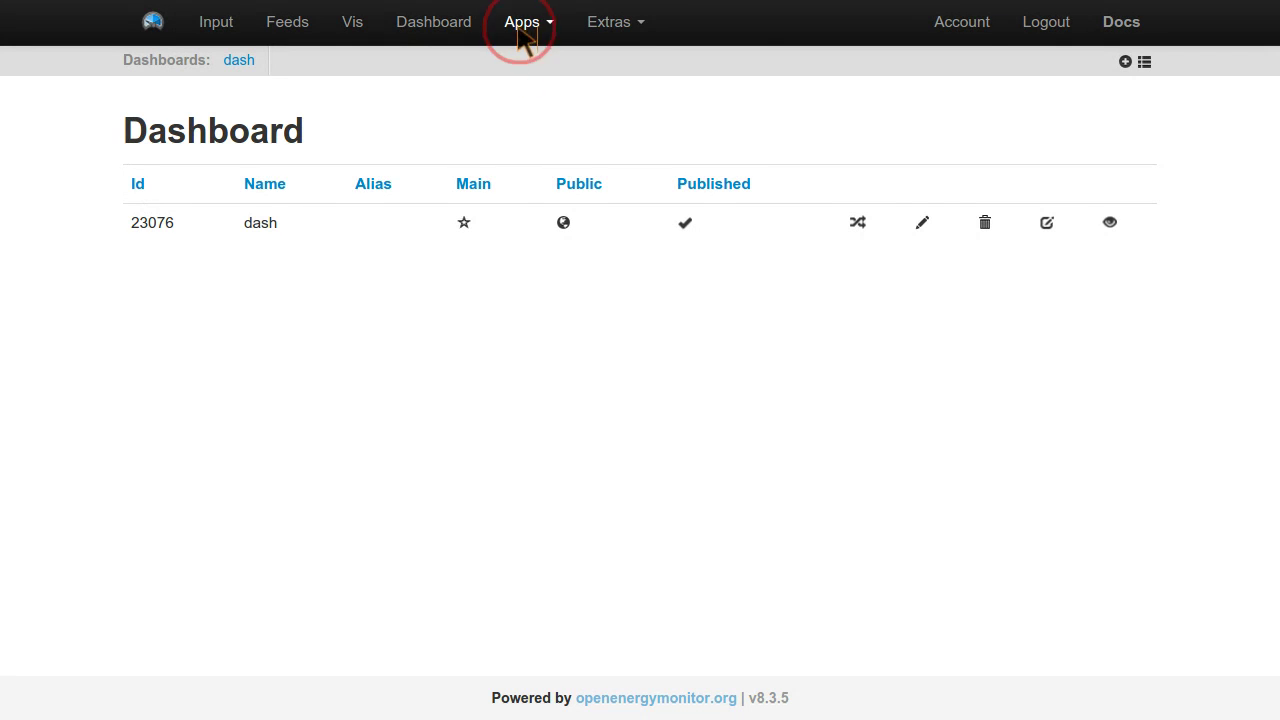
{"action": "left_click", "coordinate": [521, 40]}
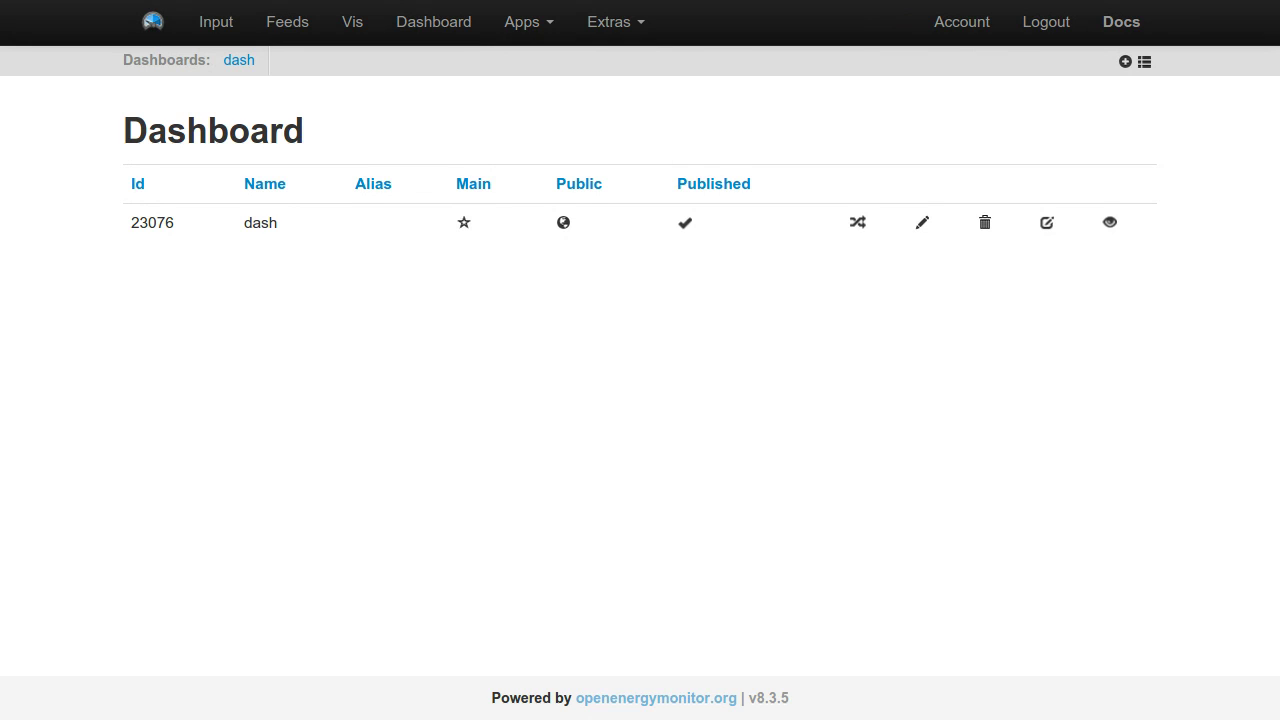